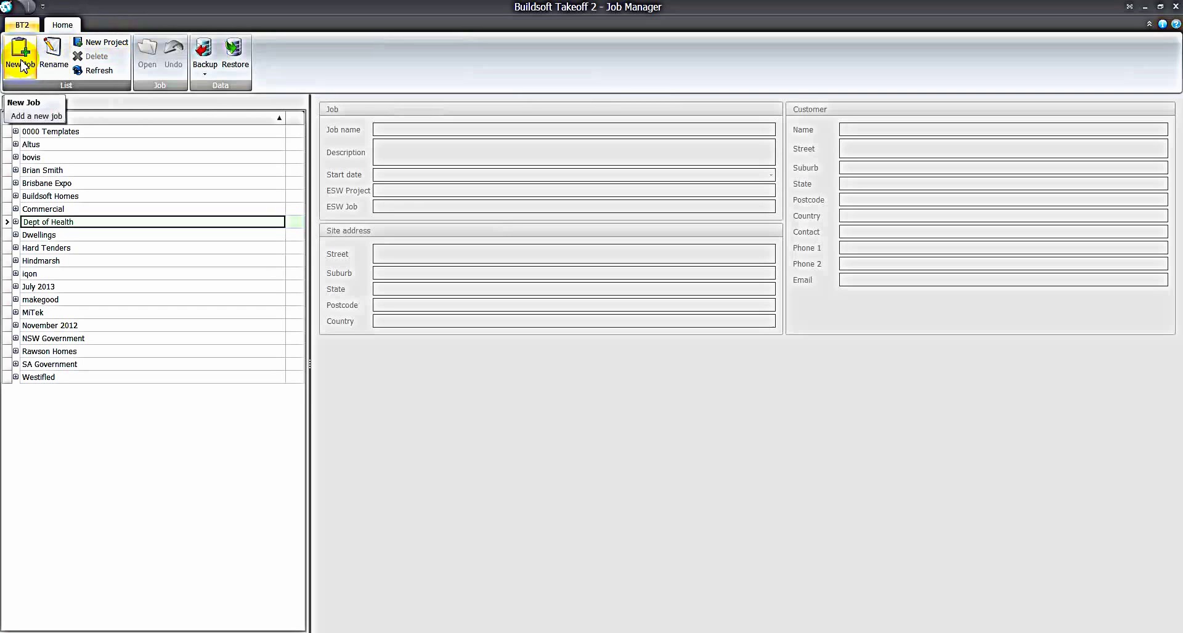
Create a new project named residential.
{"action": "left_click", "coordinate": [117, 48]}
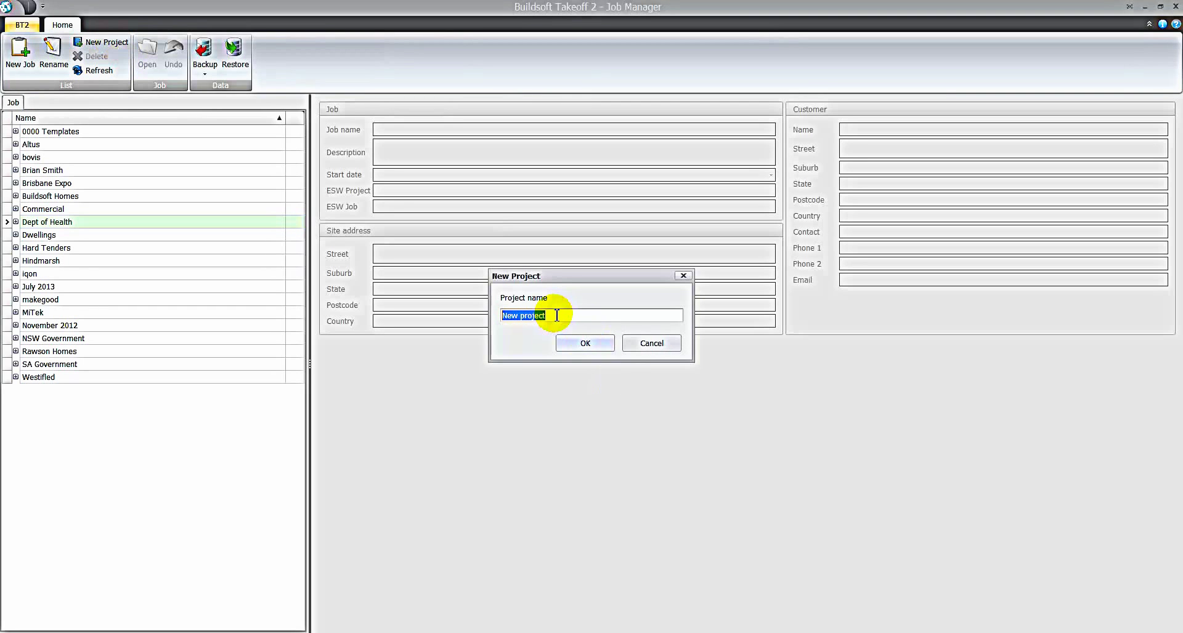
{"action": "type", "text": "residenti"}
{"action": "left_click", "coordinate": [588, 343]}
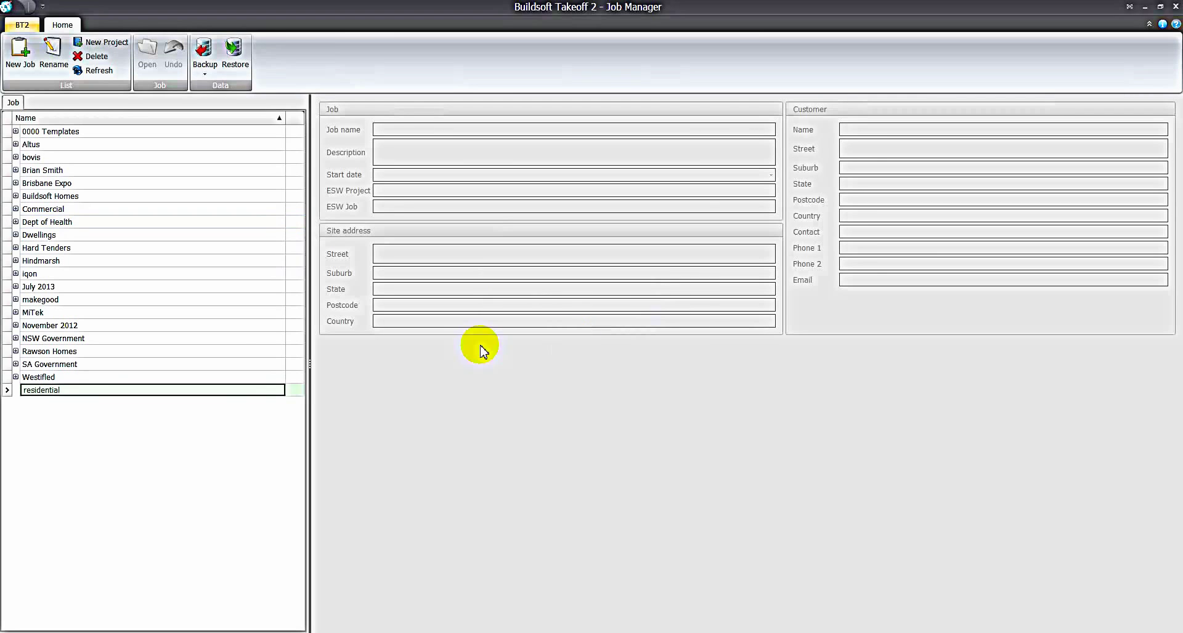
Add a job under the residential project, naming it with the site's street address.
{"action": "left_click", "coordinate": [20, 52]}
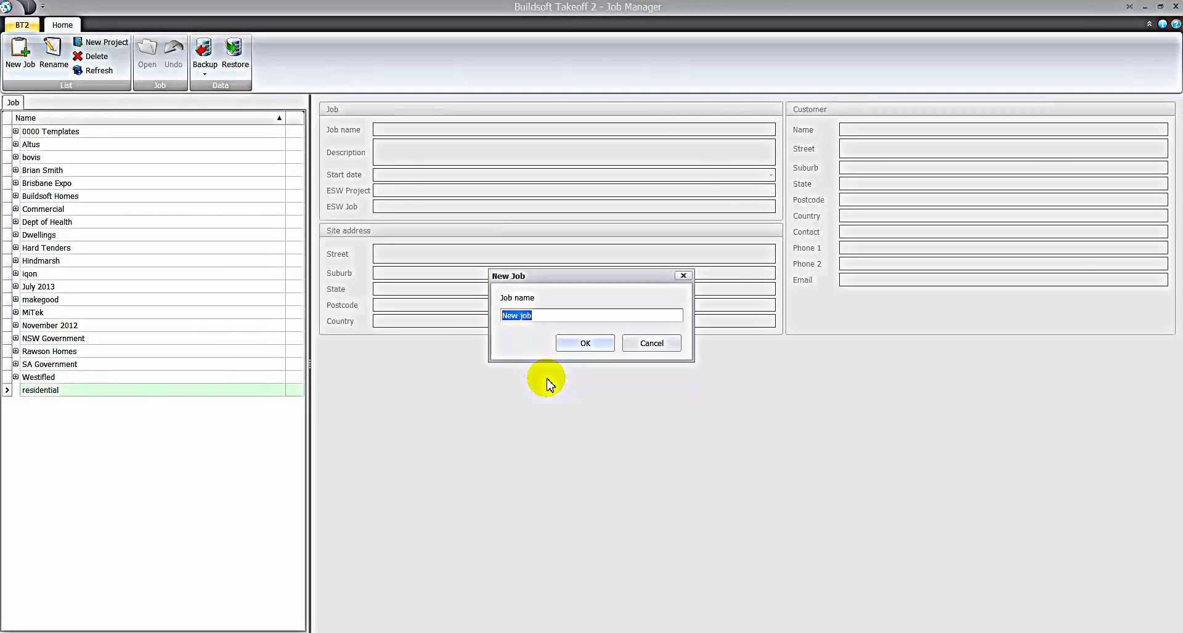
{"action": "type", "text": "12 Smith St"}
{"action": "left_click", "coordinate": [590, 342]}
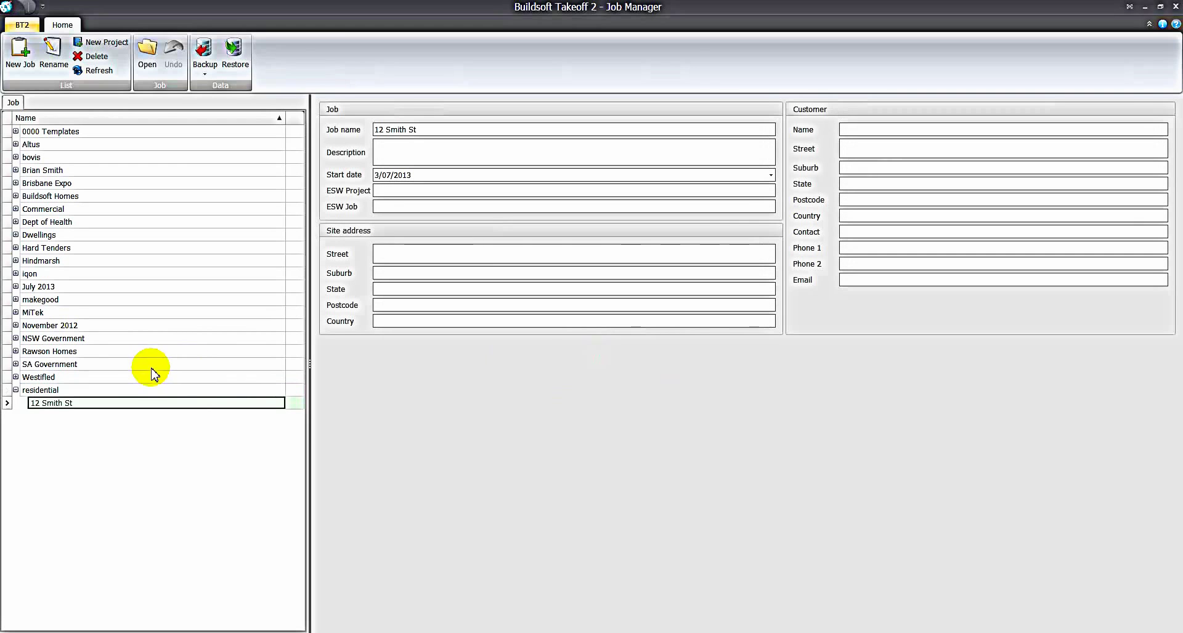
Move the new job from the residential project into Dwellings and back into residential.
{"action": "left_click", "coordinate": [15, 390]}
{"action": "left_click", "coordinate": [15, 390]}
{"action": "left_click", "coordinate": [49, 404]}
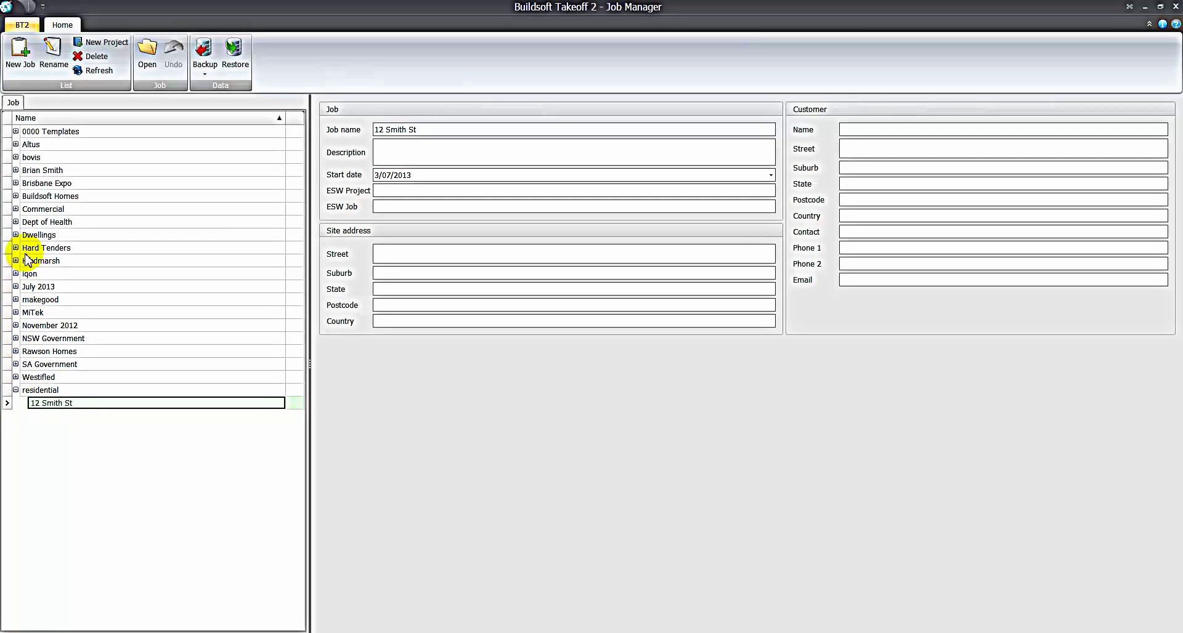
{"action": "left_click", "coordinate": [15, 235]}
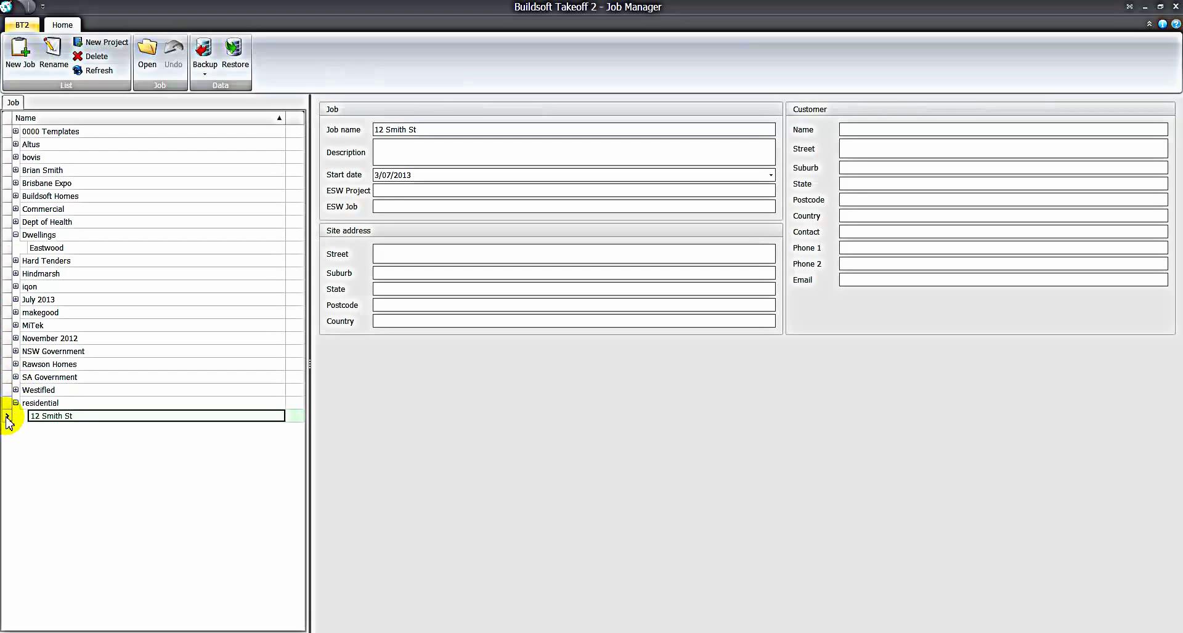
{"action": "left_click_drag", "start_coordinate": [9, 420], "coordinate": [10, 253]}
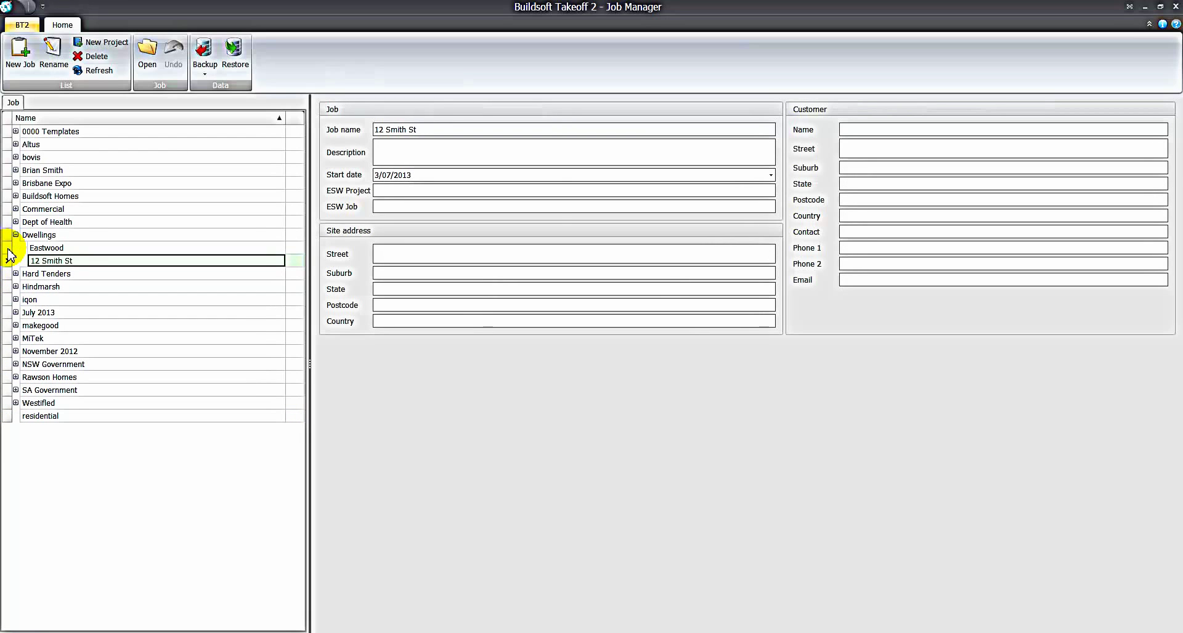
{"action": "left_click_drag", "start_coordinate": [9, 261], "coordinate": [8, 417]}
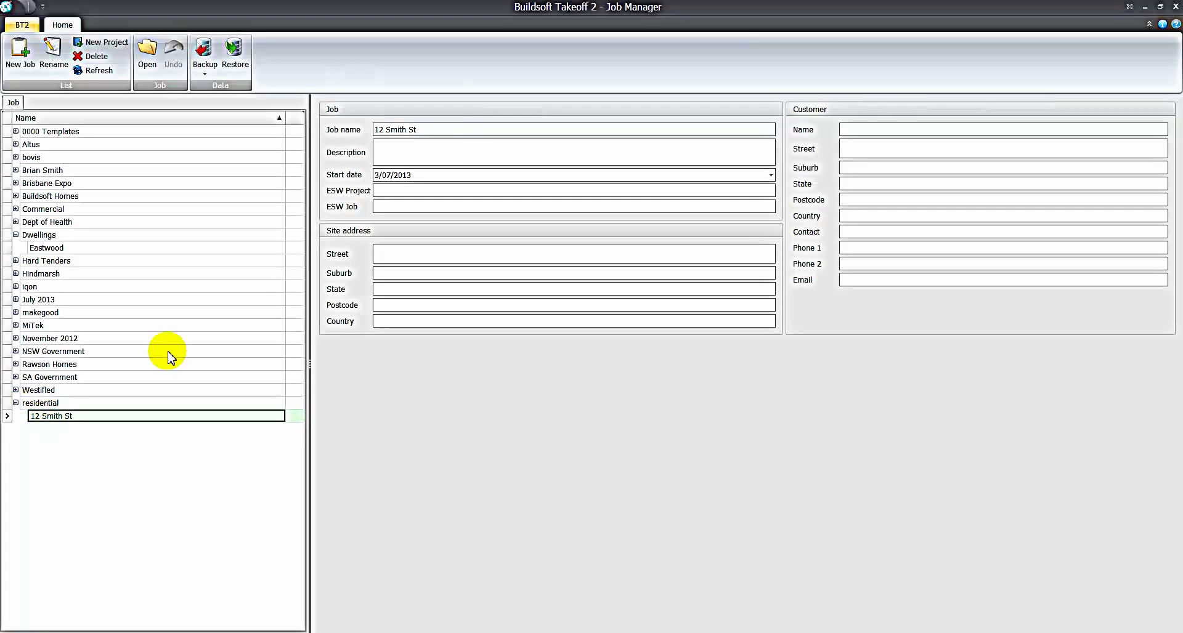
Enter New Dwelling as the description of the residential project's new job.
{"action": "left_click", "coordinate": [342, 131]}
{"action": "left_click", "coordinate": [407, 148]}
{"action": "type", "text": "New Dwelling"}
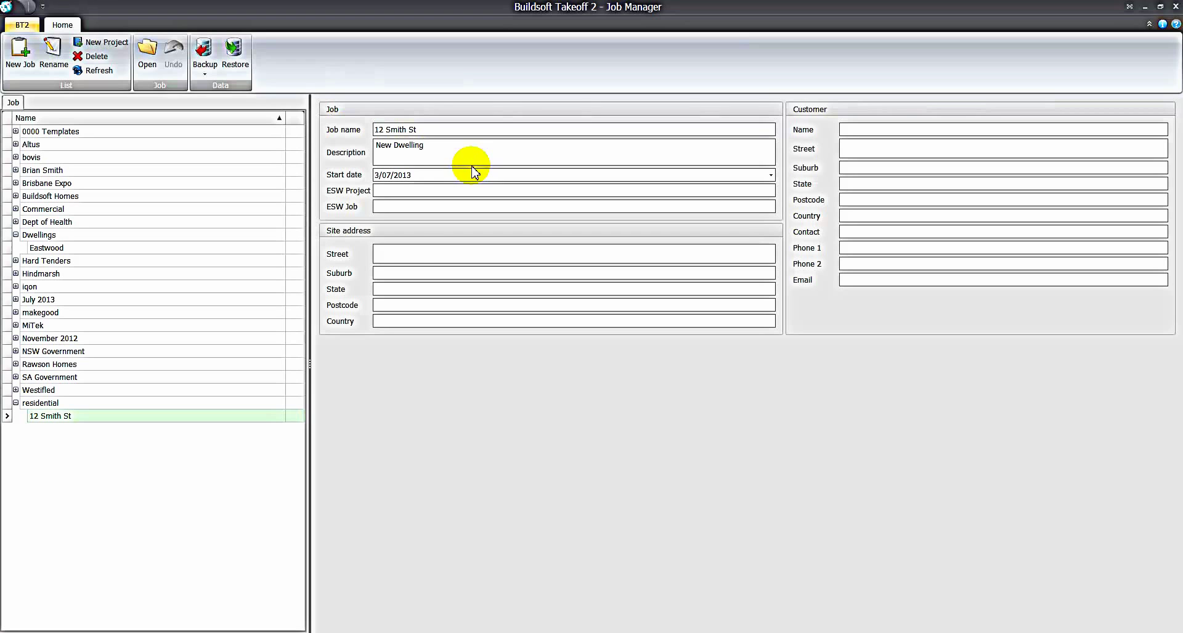
{"action": "left_click", "coordinate": [405, 247]}
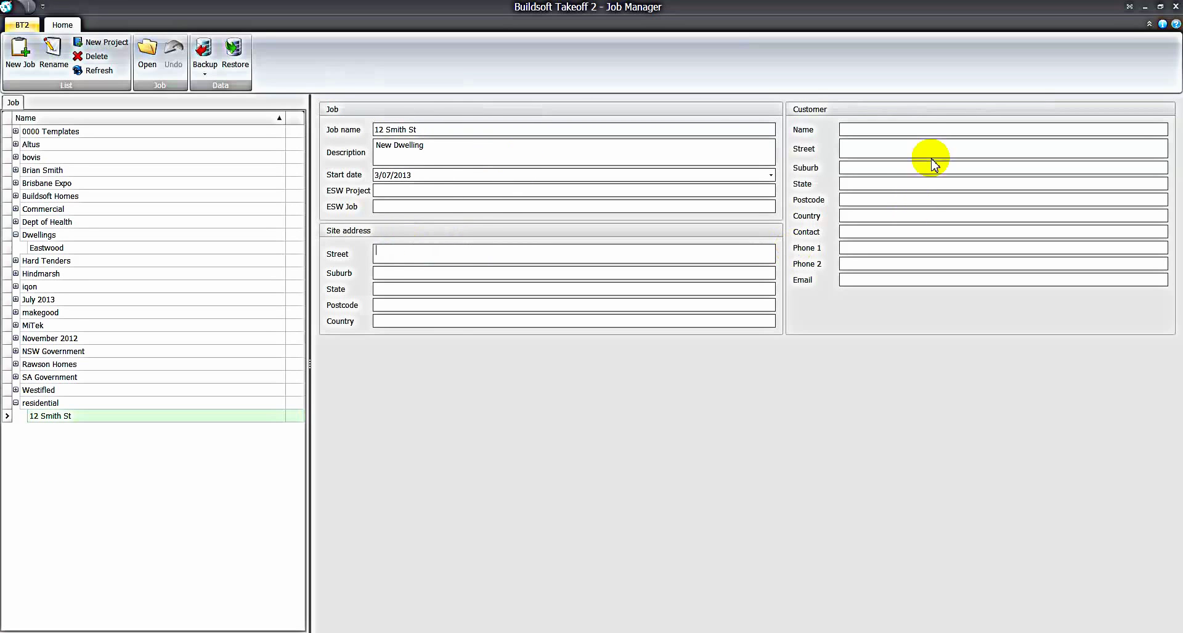
{"action": "left_click", "coordinate": [929, 131]}
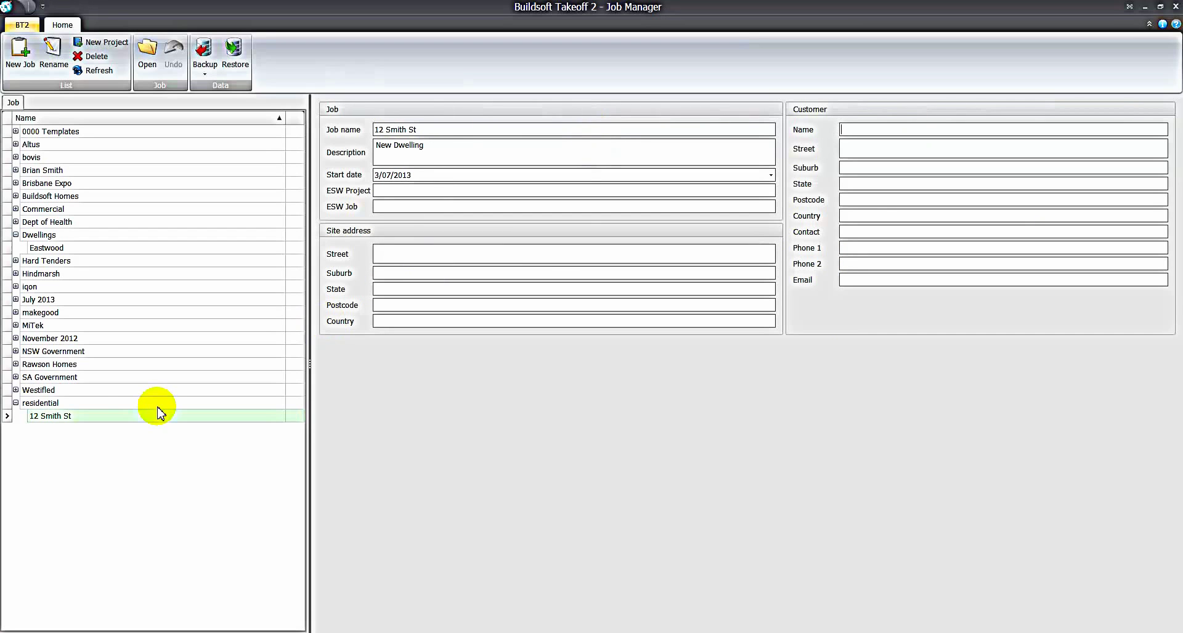
Open the new job listed under the residential project.
{"action": "left_click", "coordinate": [71, 417]}
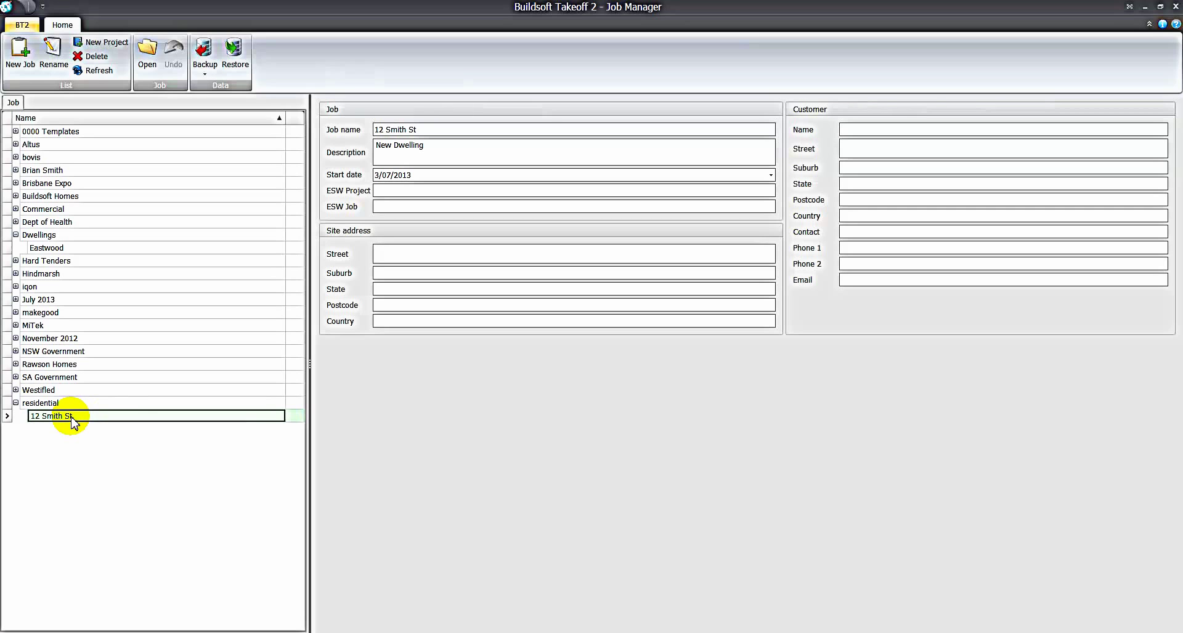
{"action": "right_click", "coordinate": [72, 418]}
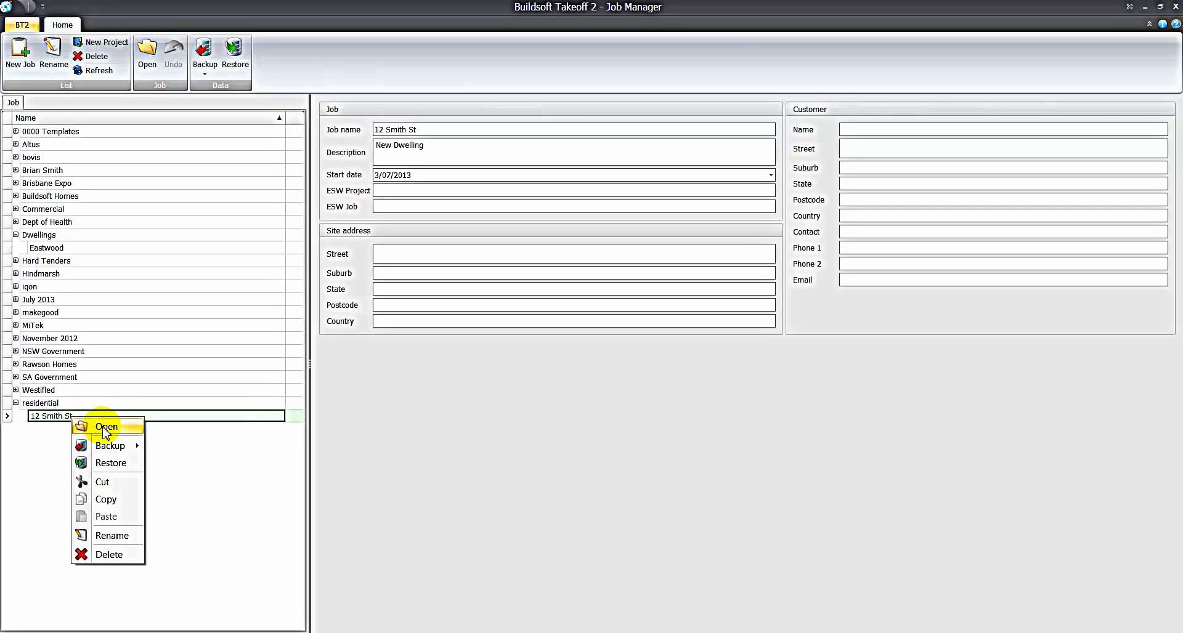
{"action": "left_click", "coordinate": [50, 419]}
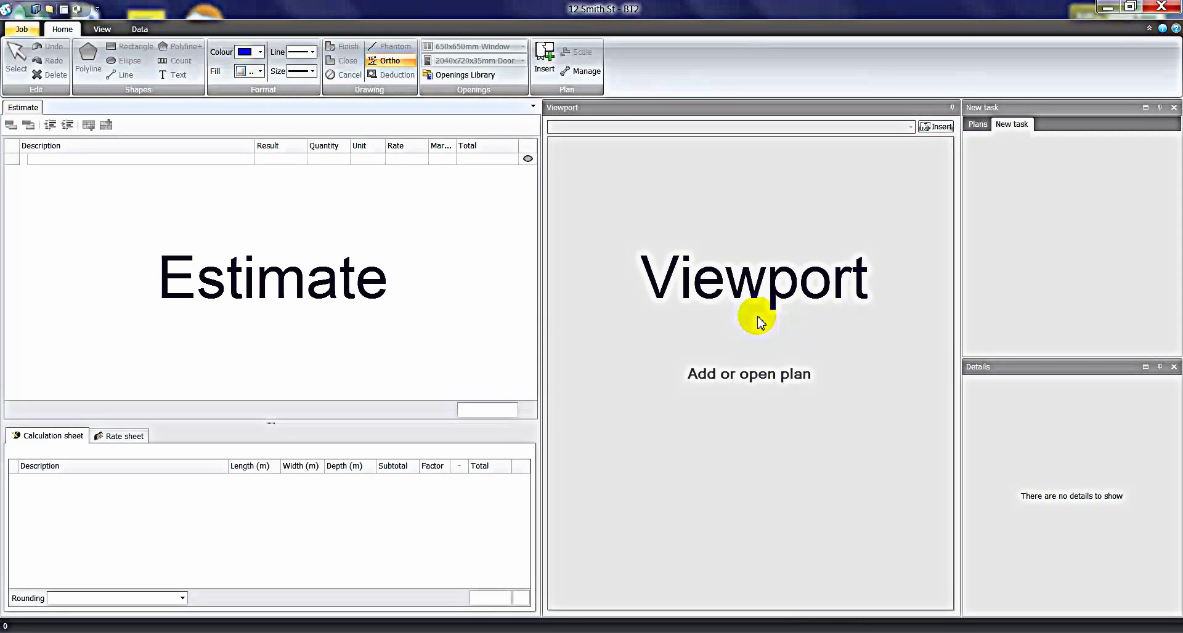
Enter Preliminaries as the first estimate item and make it a heading with a sub-level.
{"action": "left_click", "coordinate": [54, 160]}
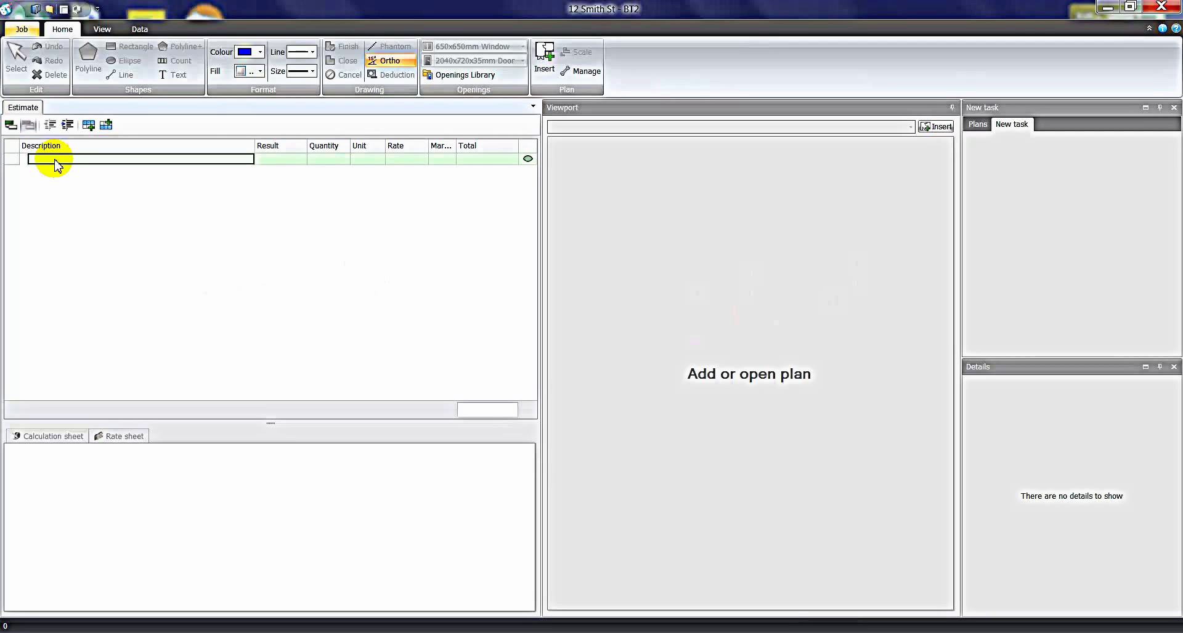
{"action": "type", "text": "Preliminaries"}
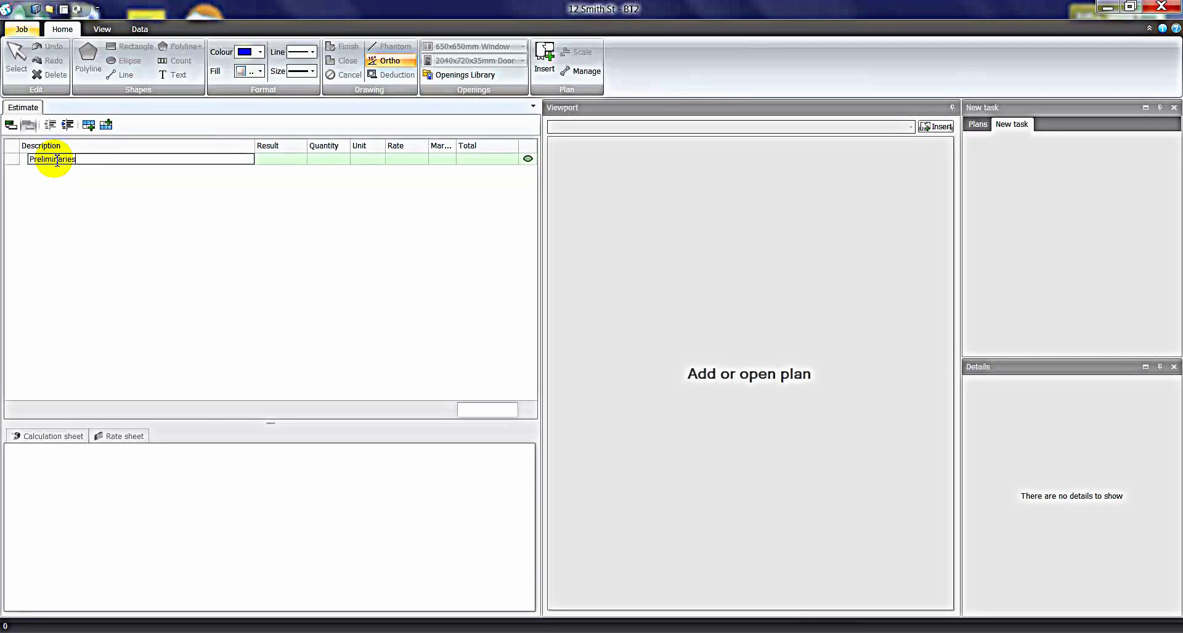
{"action": "left_click", "coordinate": [10, 125]}
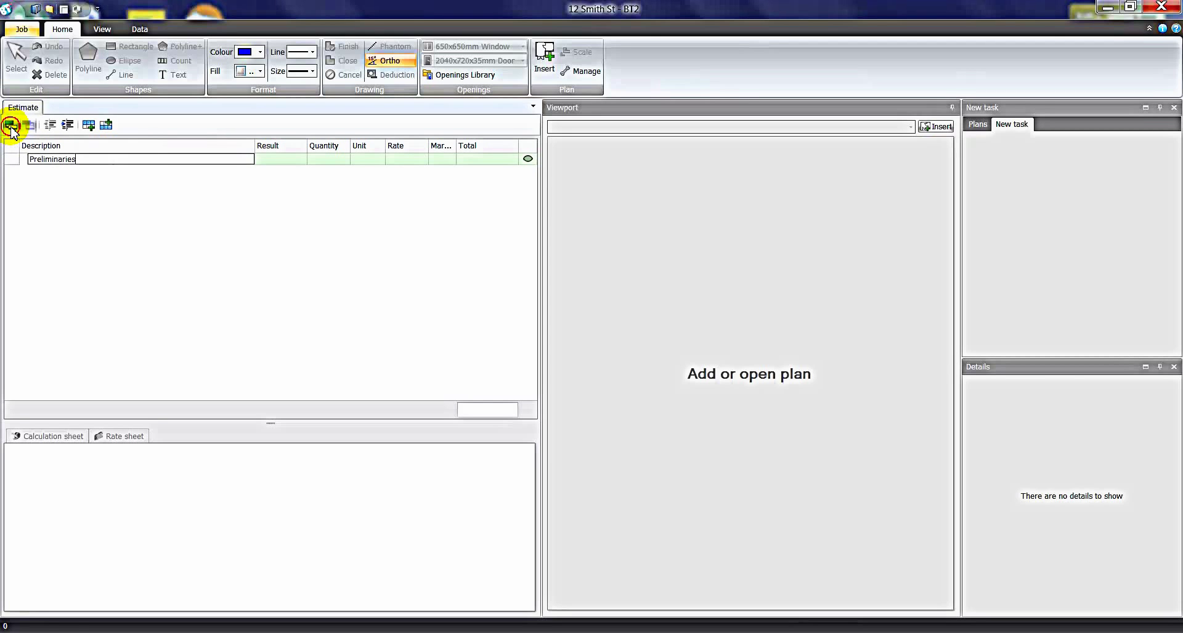
Add a trade item named Site Establishmnet beneath the Preliminaries heading.
{"action": "left_click", "coordinate": [43, 180]}
{"action": "type", "text": "Site"}
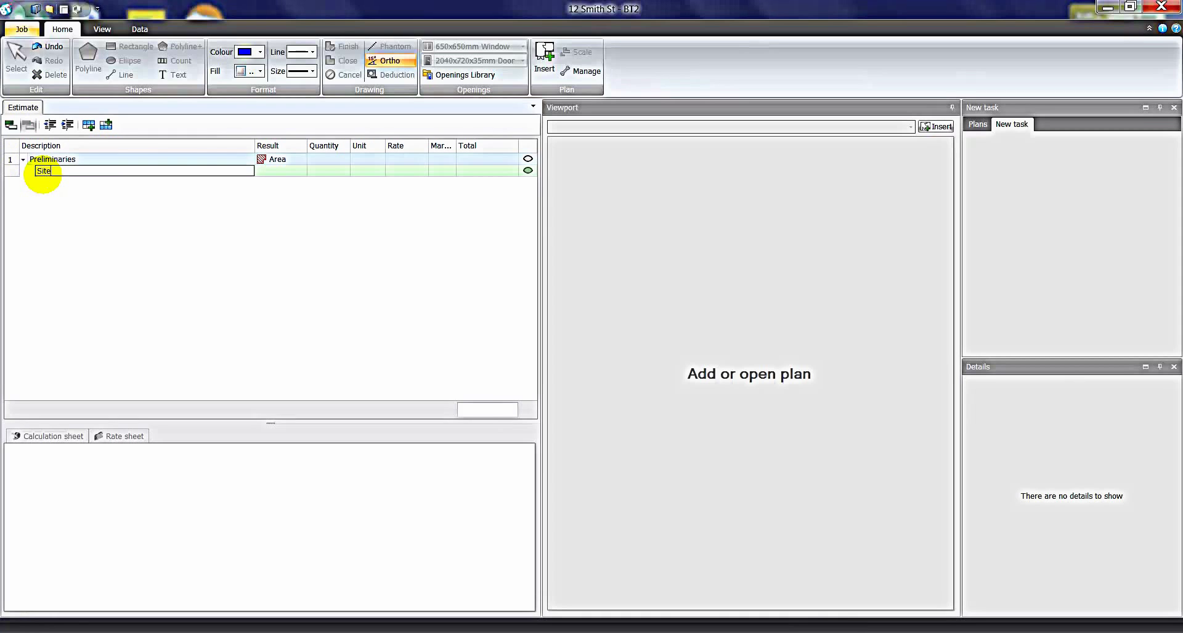
{"action": "type", "text": " Establishmnet"}
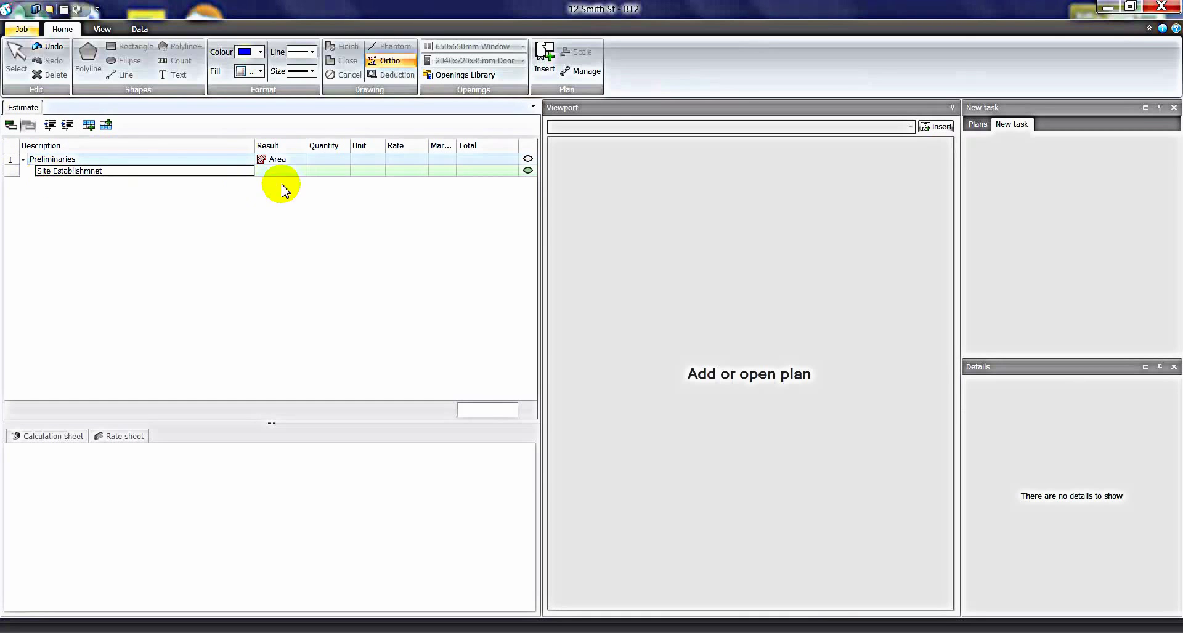
Give the Site Establishmnet item a quantity of 1, the unit each and a rate of 1500.
{"action": "left_click", "coordinate": [338, 177]}
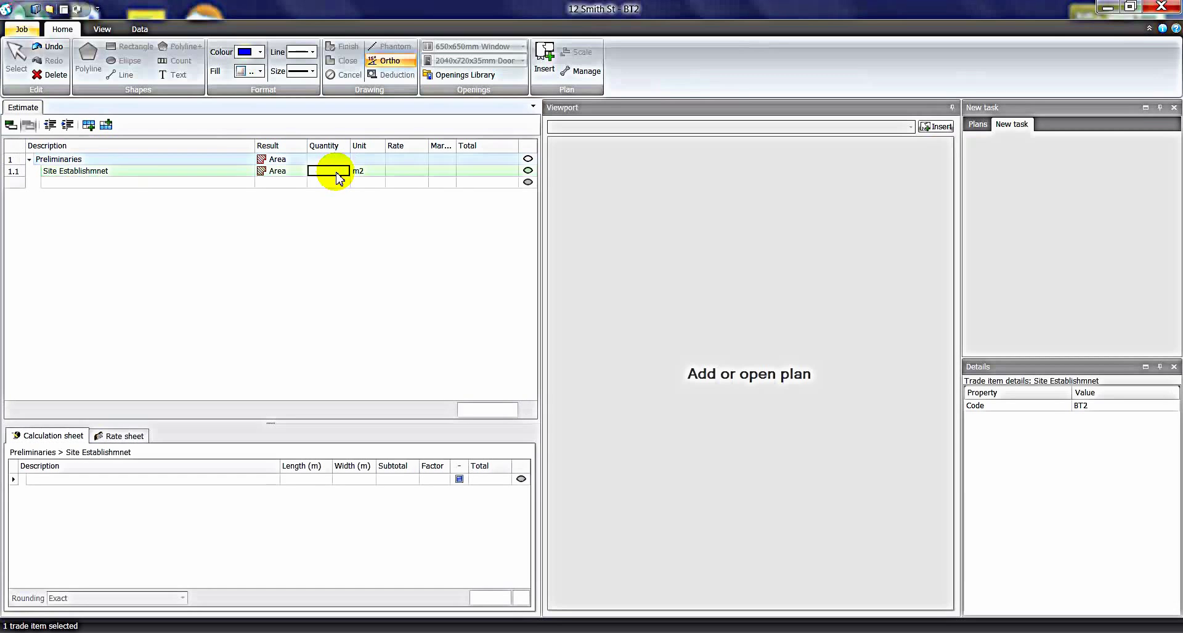
{"action": "left_click", "coordinate": [360, 176]}
{"action": "type", "text": "each"}
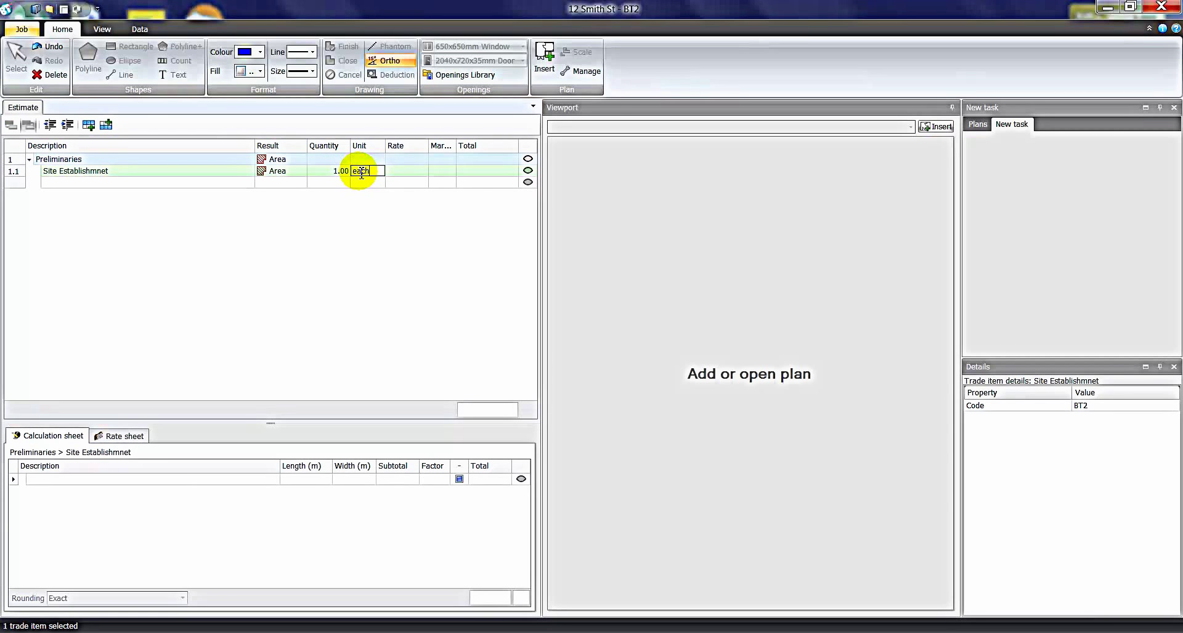
{"action": "left_click", "coordinate": [402, 172]}
{"action": "type", "text": "1500"}
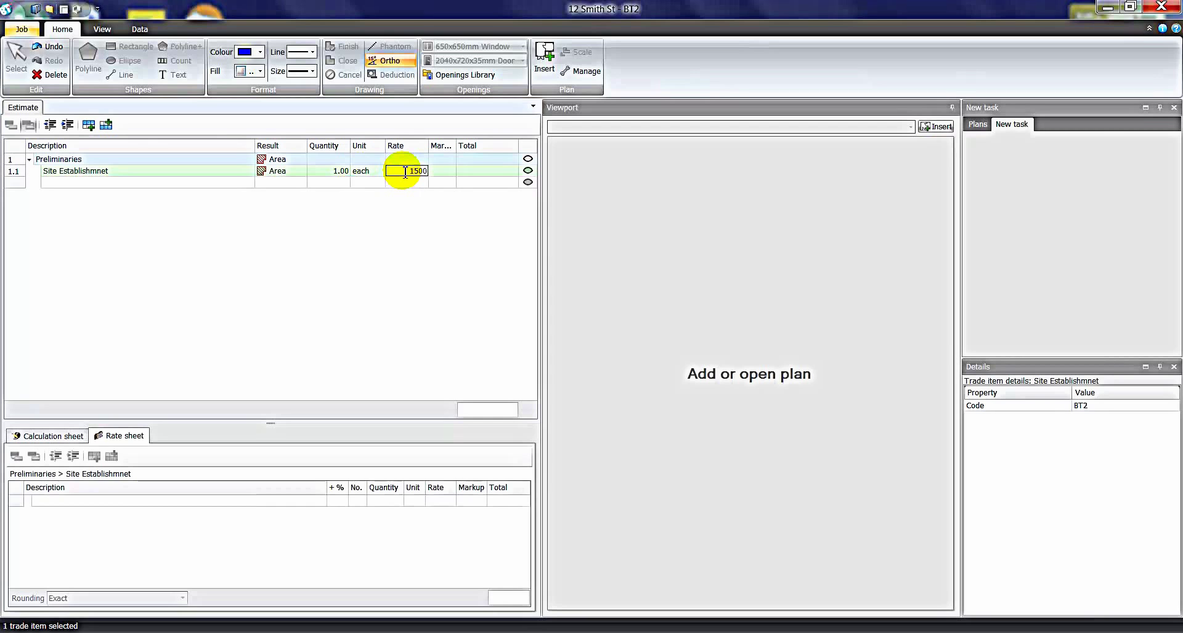
{"action": "key", "text": "Return"}
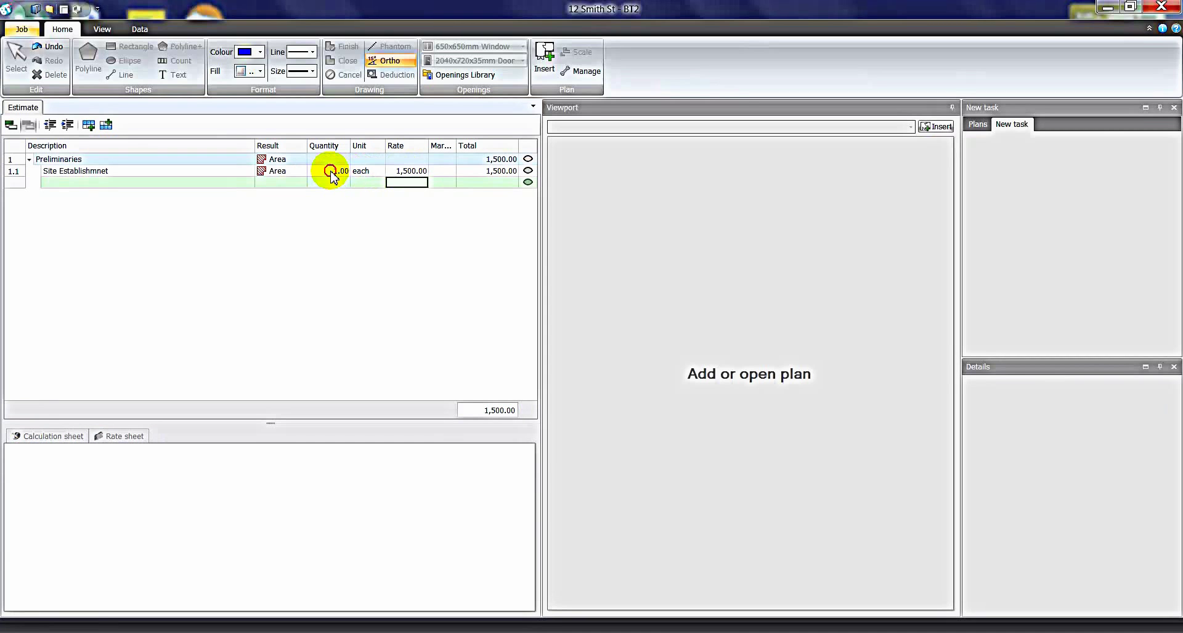
{"action": "left_click", "coordinate": [330, 173]}
{"action": "left_click", "coordinate": [401, 172]}
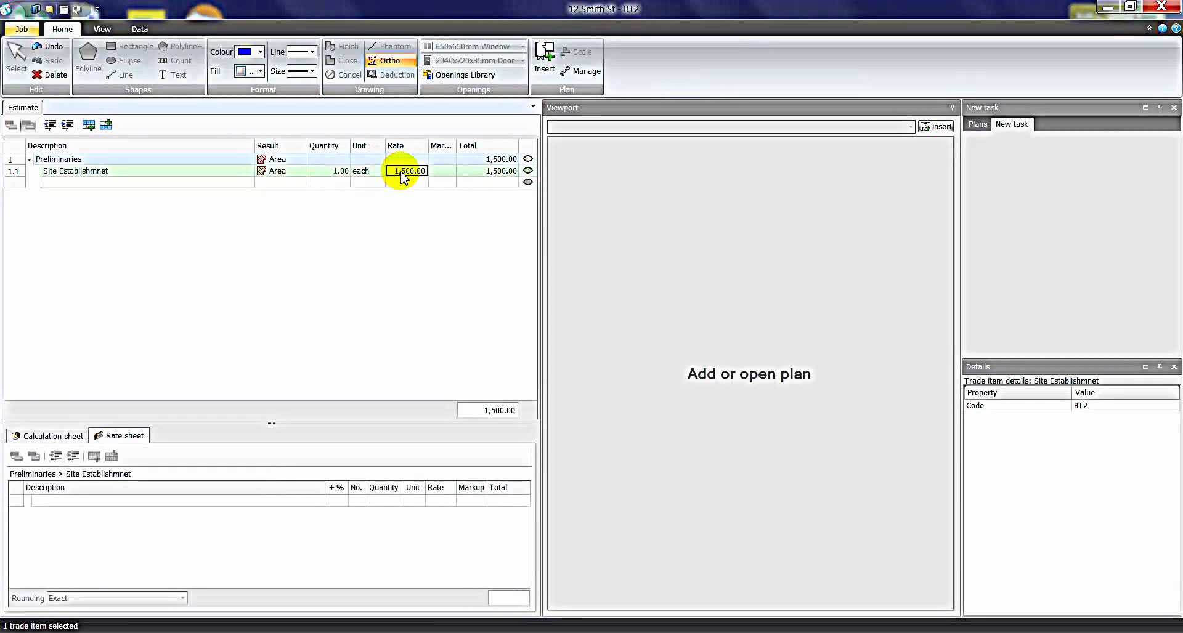
{"action": "left_click", "coordinate": [490, 174]}
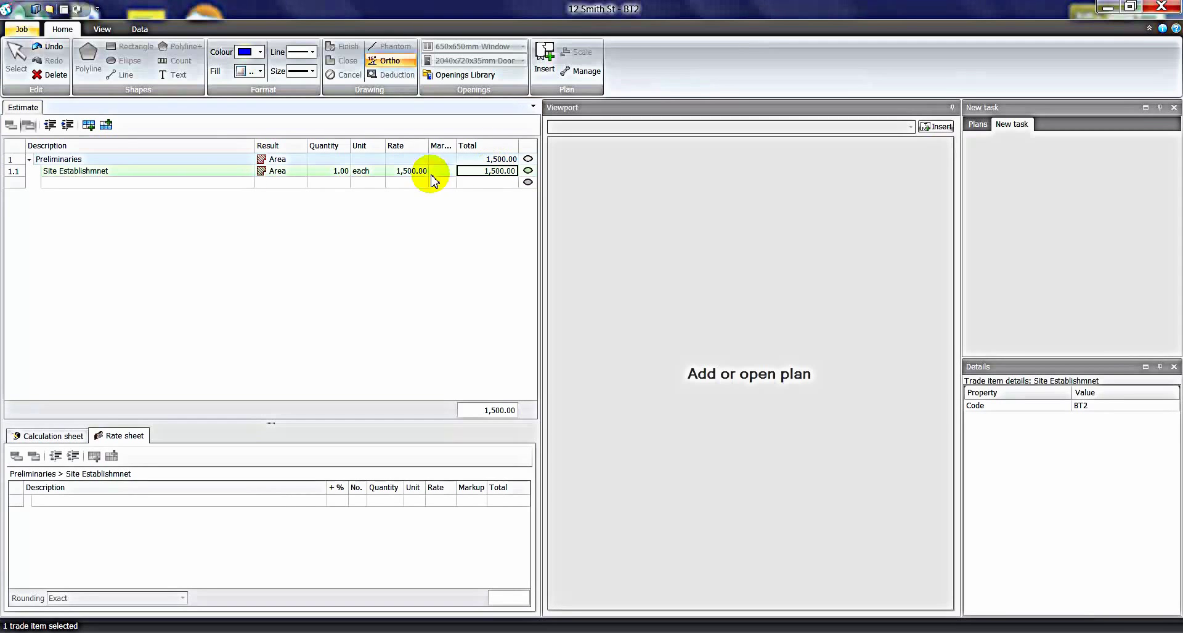
Add a Concrete heading below Site Establishmnet and unindent it to the top level of the estimate.
{"action": "left_click", "coordinate": [48, 182]}
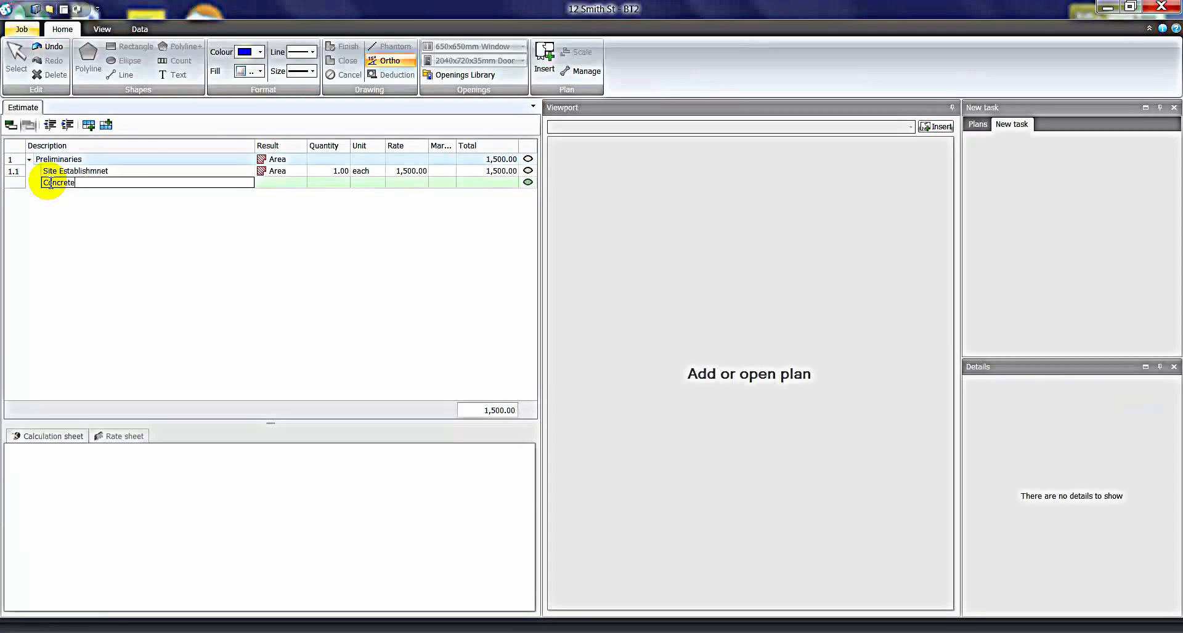
{"action": "left_click", "coordinate": [11, 126]}
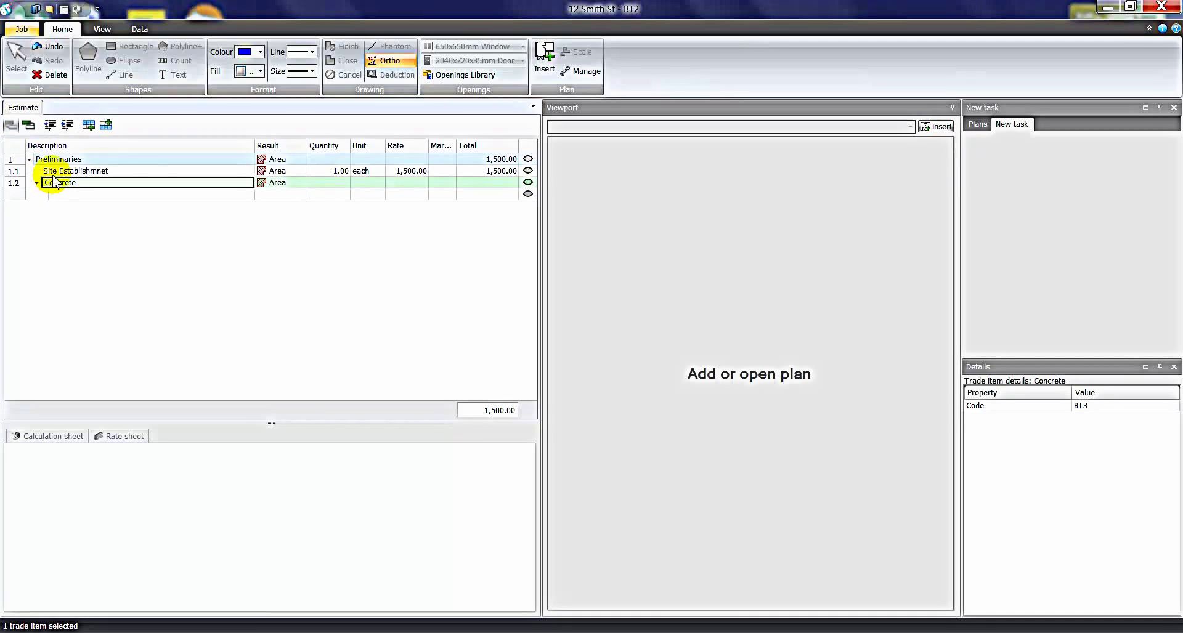
{"action": "left_click", "coordinate": [50, 125]}
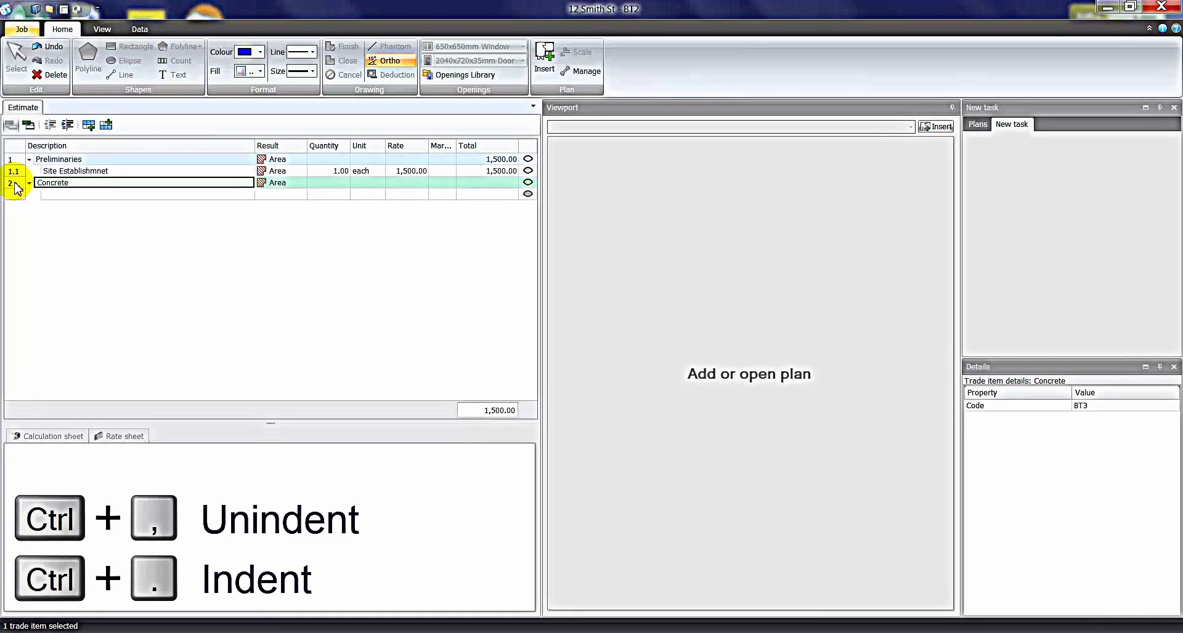
Add Ground Floor beneath Concrete and make it a subheading with its own sub-level.
{"action": "left_click", "coordinate": [70, 194]}
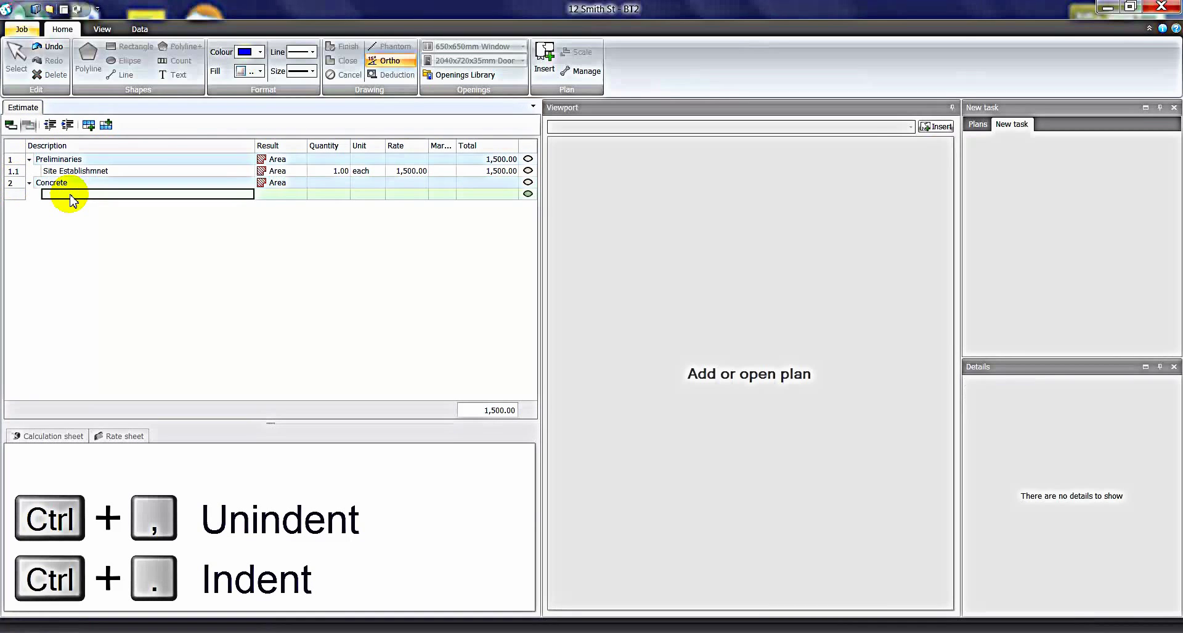
{"action": "type", "text": "Ground Floor"}
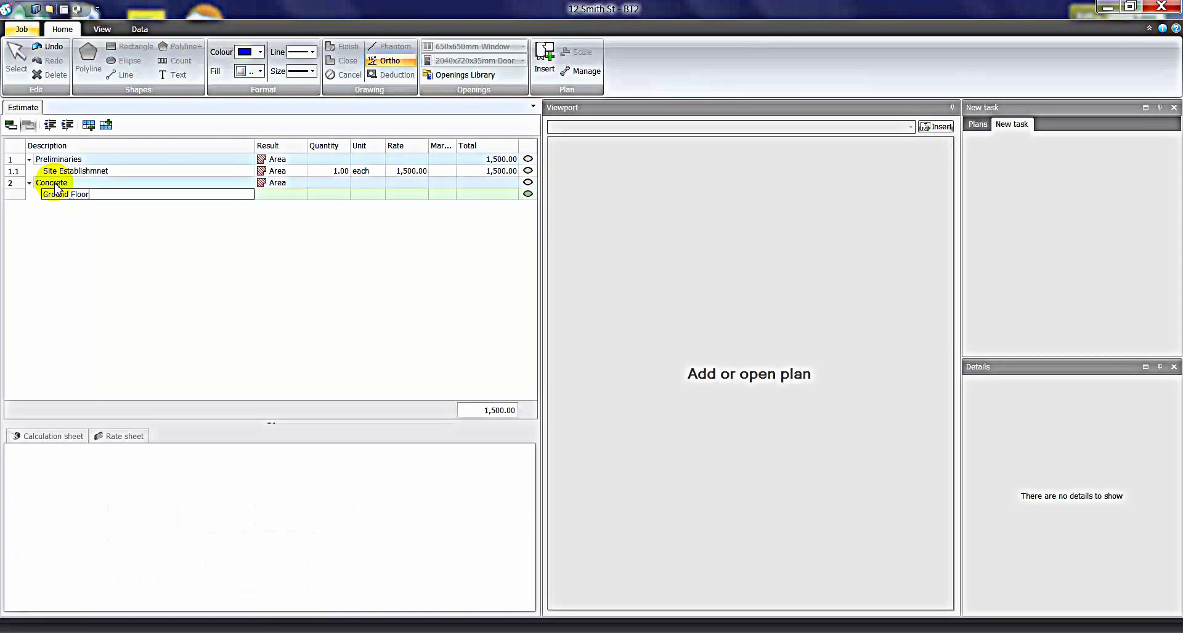
{"action": "left_click", "coordinate": [15, 129]}
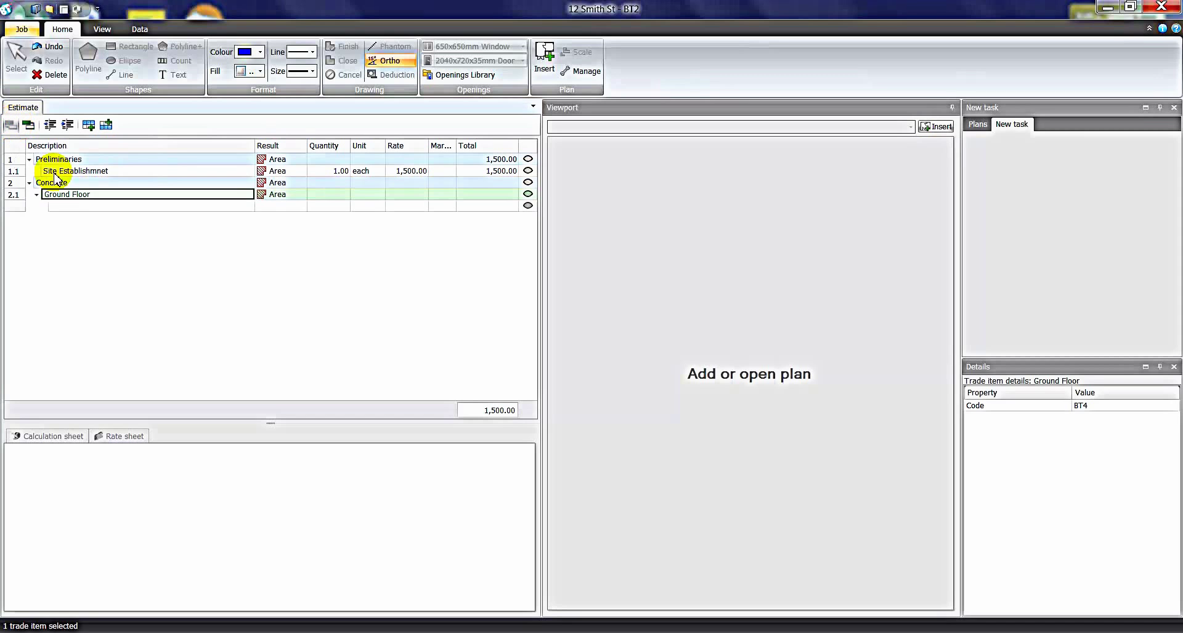
Add a 32mpa concrete item beneath Ground Floor with a quantity of 40.
{"action": "left_click", "coordinate": [57, 207]}
{"action": "type", "text": "32mpa c"}
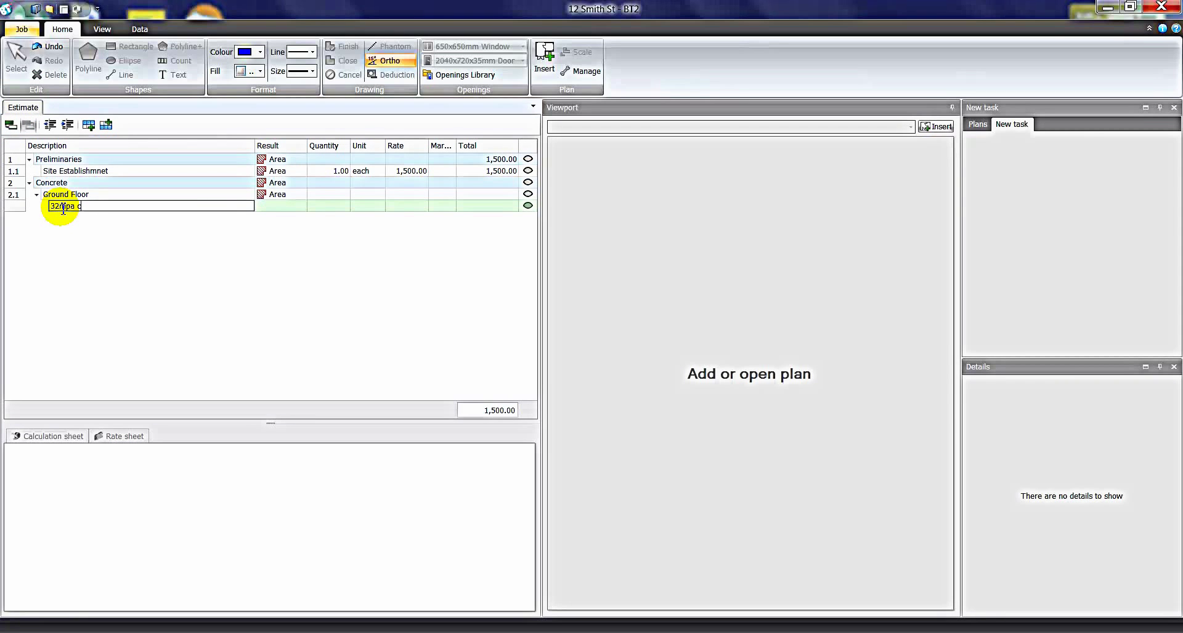
{"action": "type", "text": "pncrencrete"}
{"action": "key", "text": "Return"}
{"action": "left_click", "coordinate": [329, 207]}
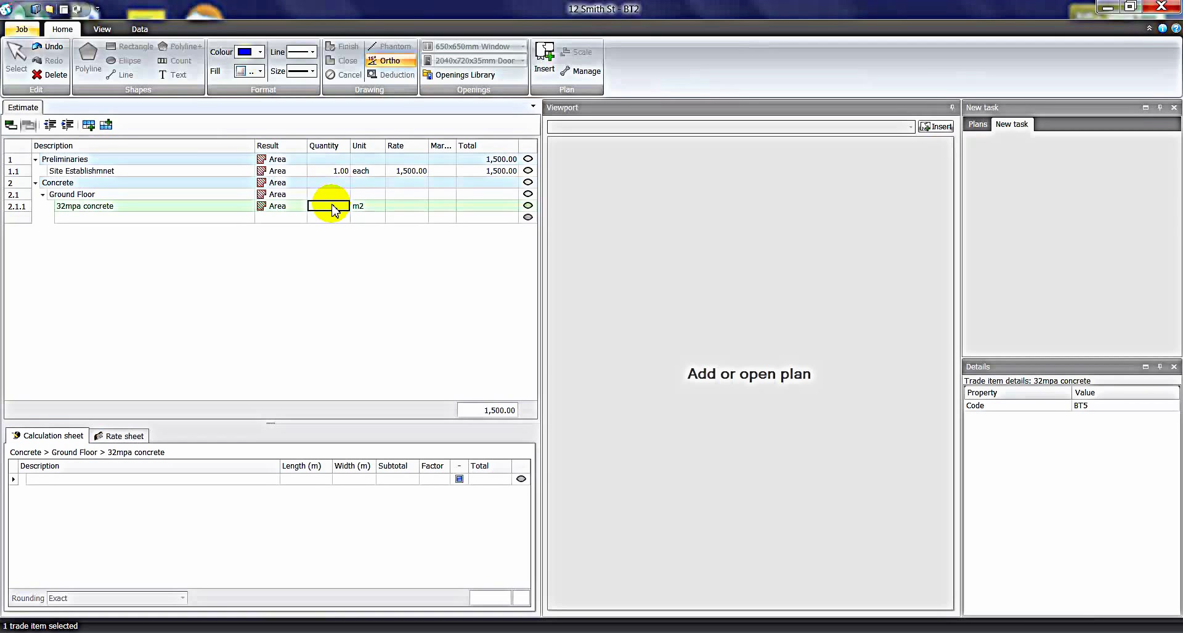
{"action": "type", "text": "80"}
{"action": "key", "text": "Return"}
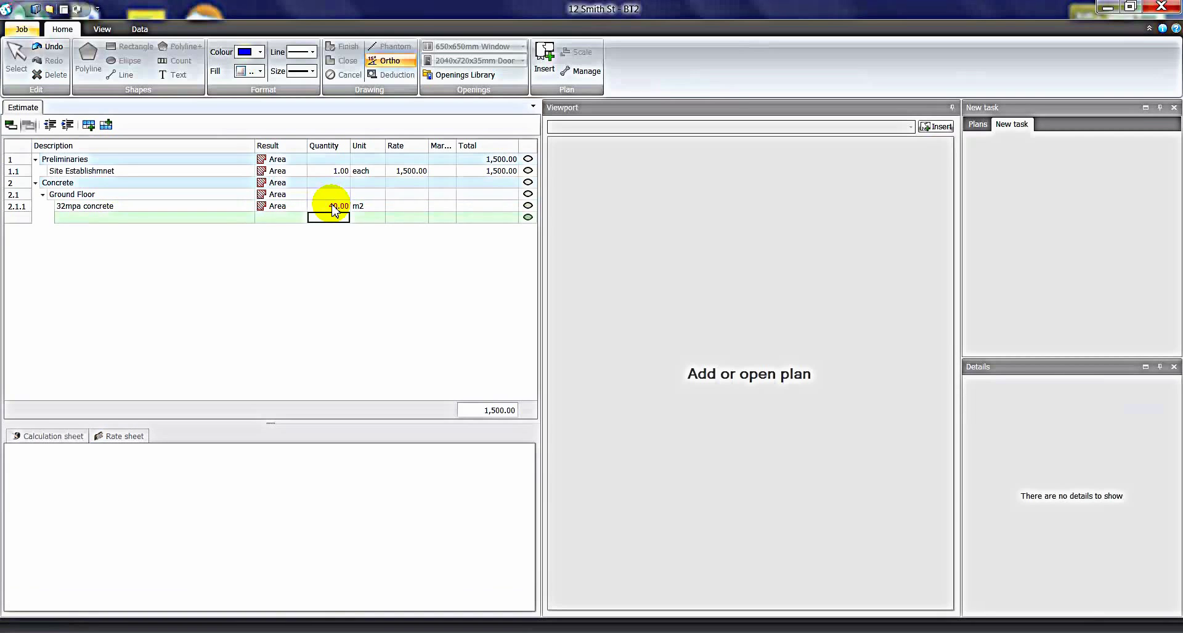
Change the 32mpa concrete item's result type to Volume and enter its quantity as a multiplication that gives 4 m3.
{"action": "left_click", "coordinate": [333, 209]}
{"action": "left_click", "coordinate": [299, 207]}
{"action": "key", "text": "F2"}
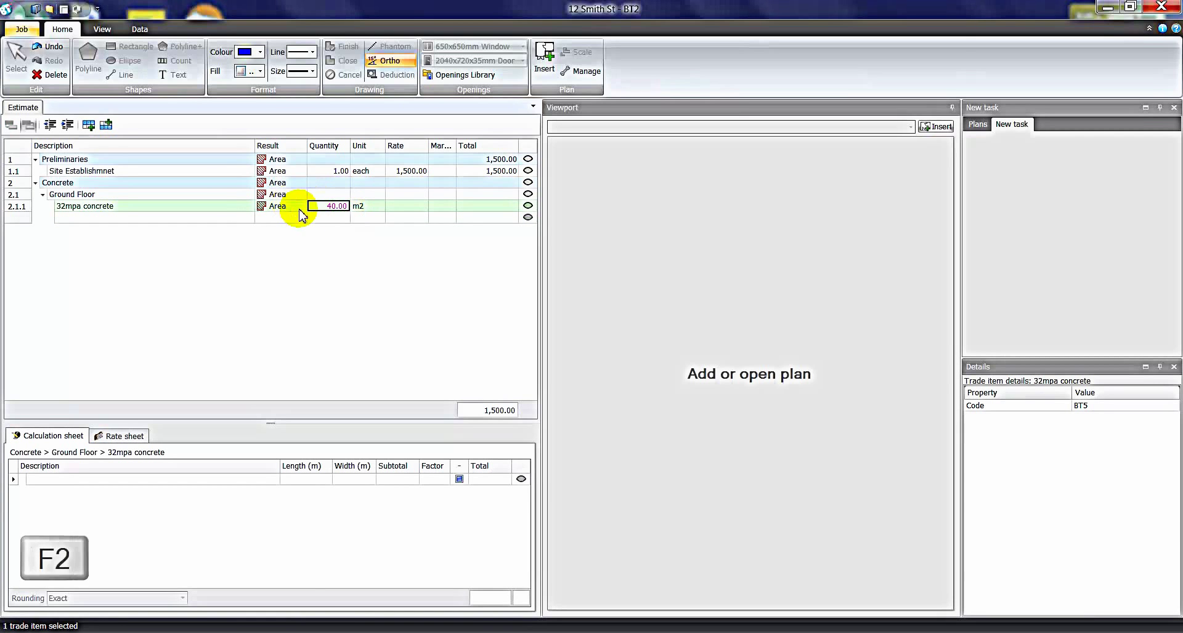
{"action": "left_click", "coordinate": [301, 206]}
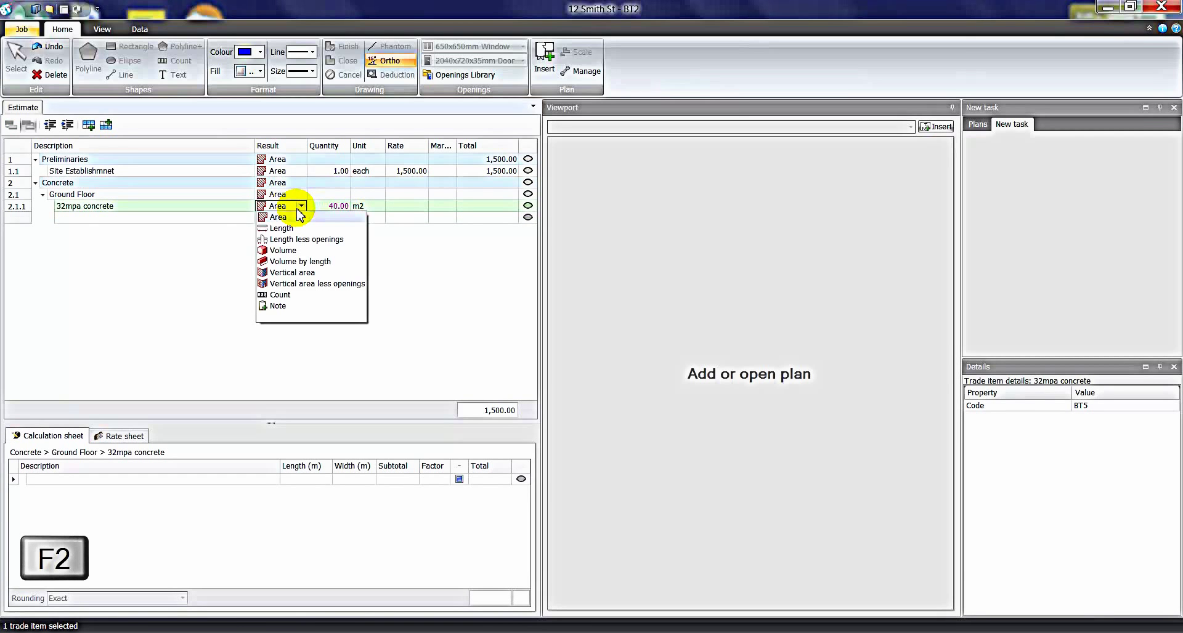
{"action": "left_click", "coordinate": [284, 250]}
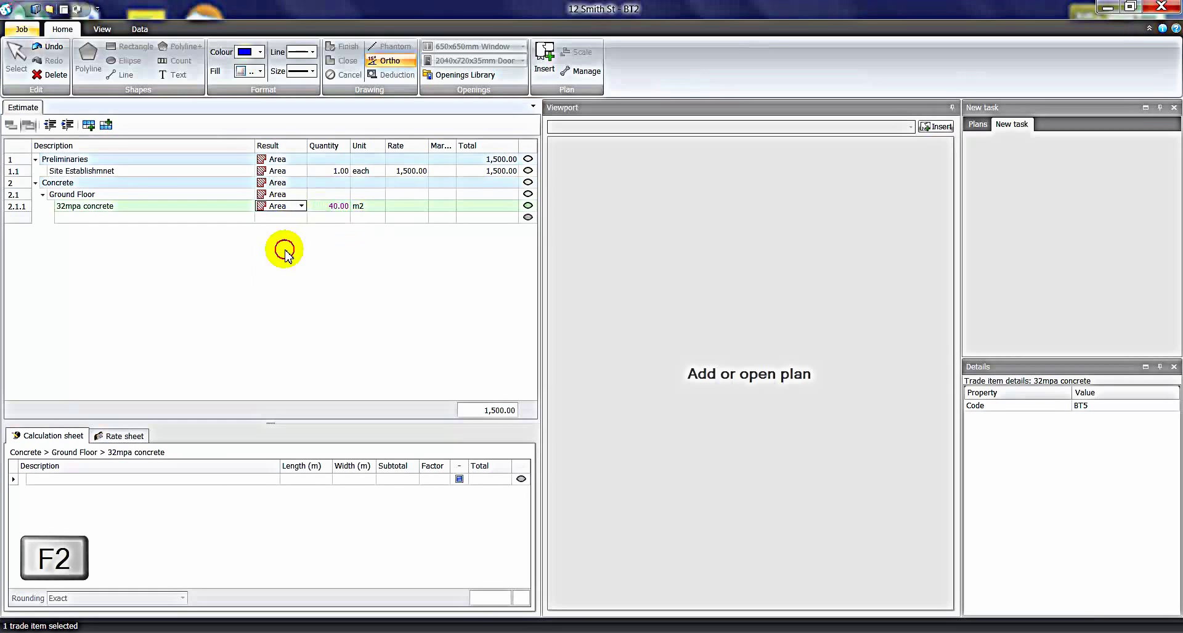
{"action": "left_click", "coordinate": [336, 210]}
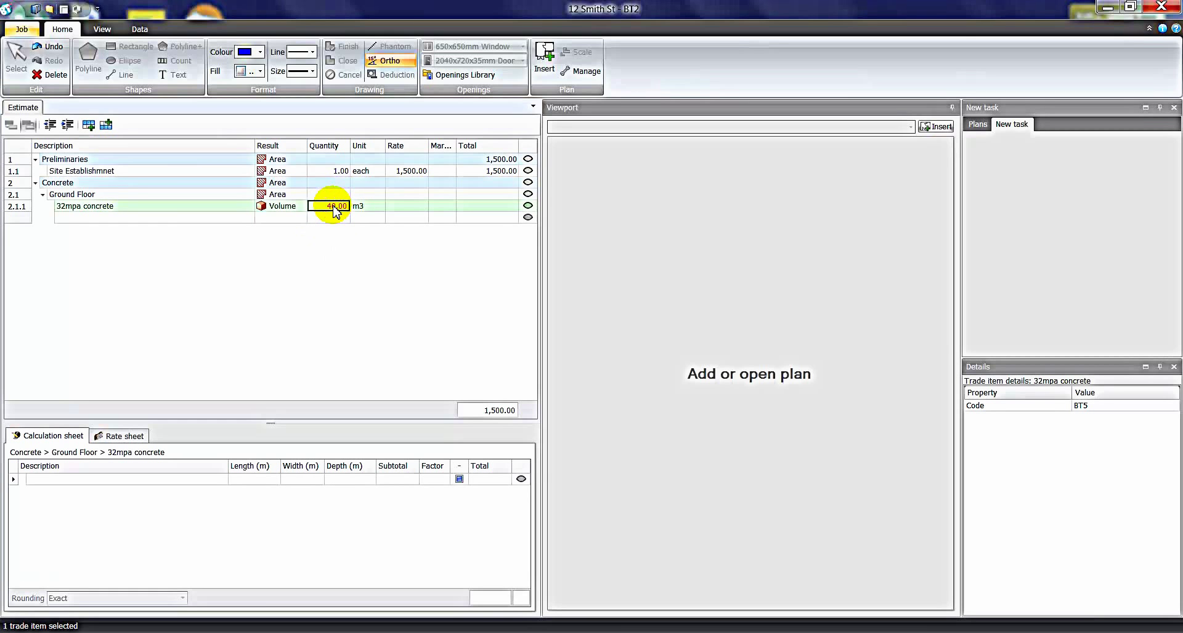
{"action": "type", "text": "3*5*.1"}
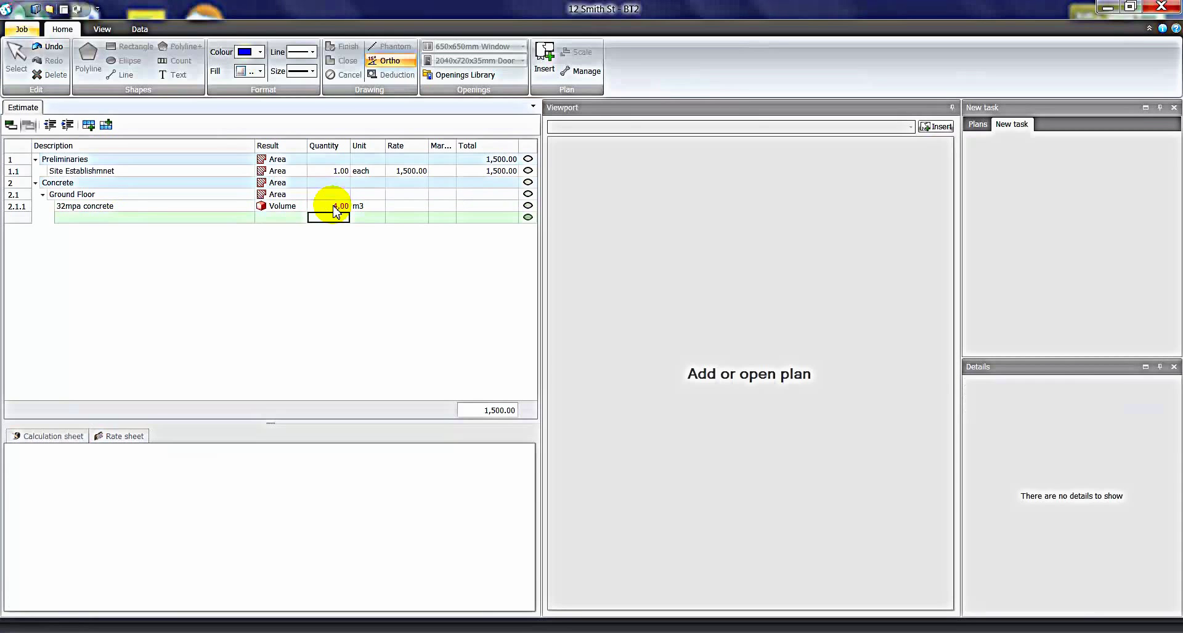
Add a Main Slab row to the 32mpa concrete calculation sheet with length 8, width 5, depth 0.1 and factor 2.
{"action": "left_click", "coordinate": [333, 206]}
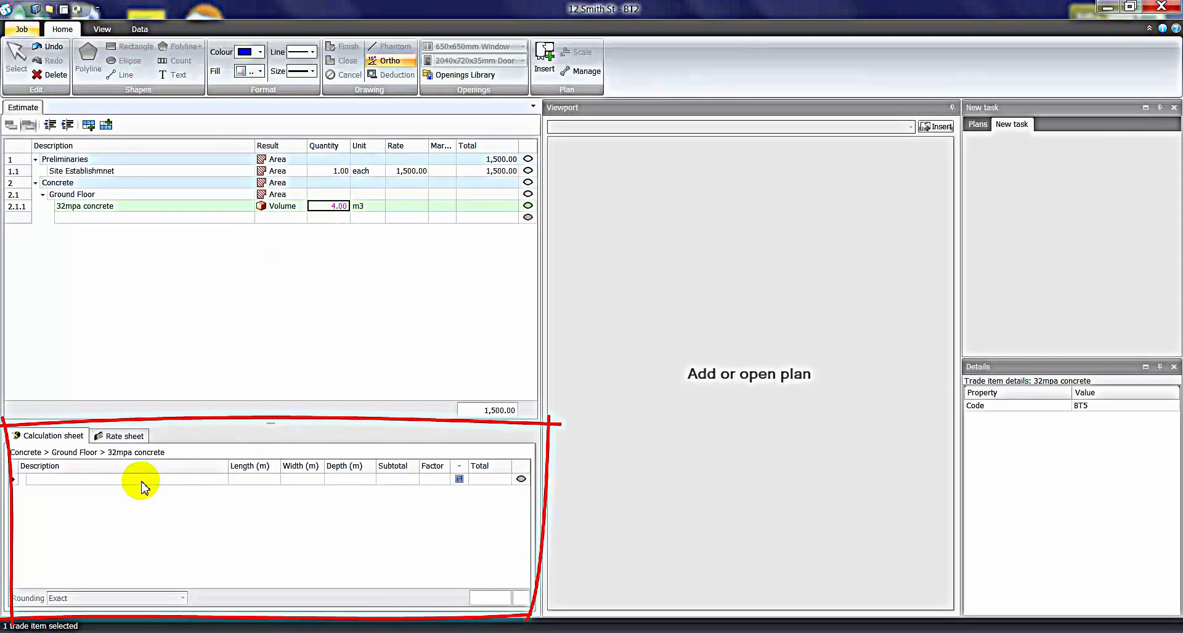
{"action": "left_click", "coordinate": [83, 481]}
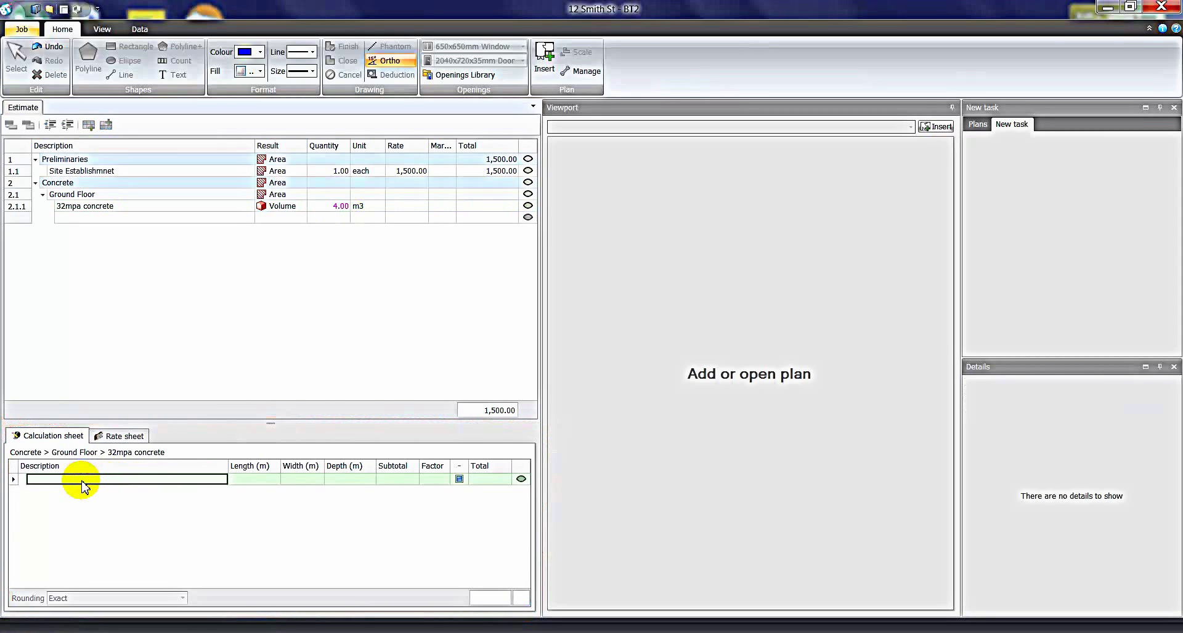
{"action": "type", "text": "Main Sl"}
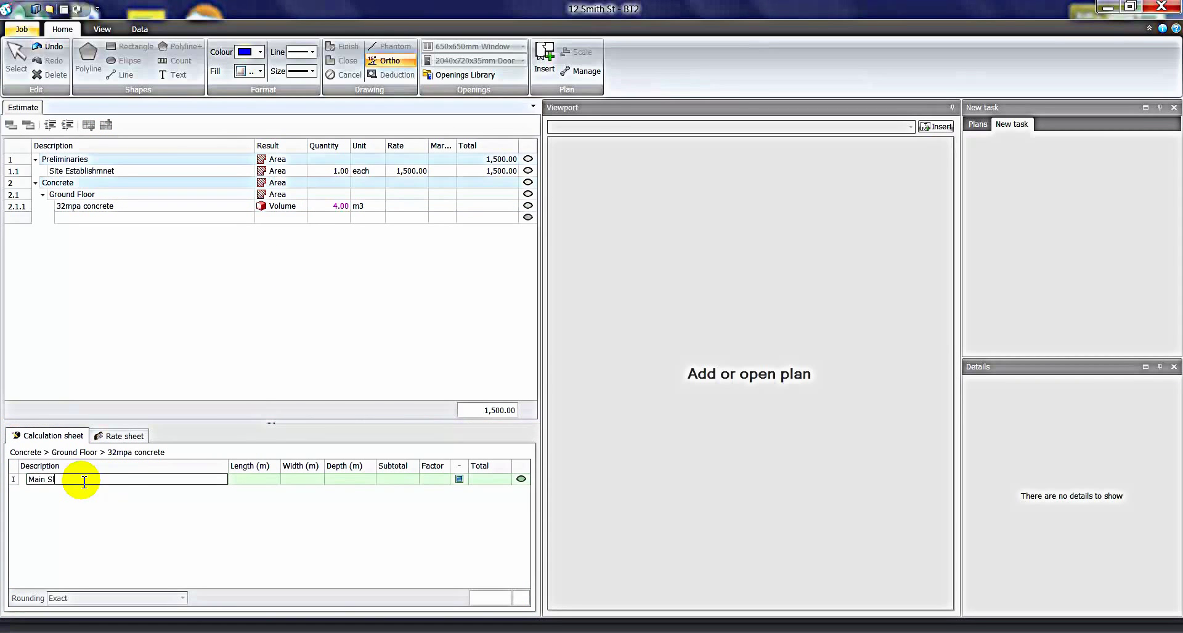
{"action": "type", "text": "ab"}
{"action": "key", "text": "Tab"}
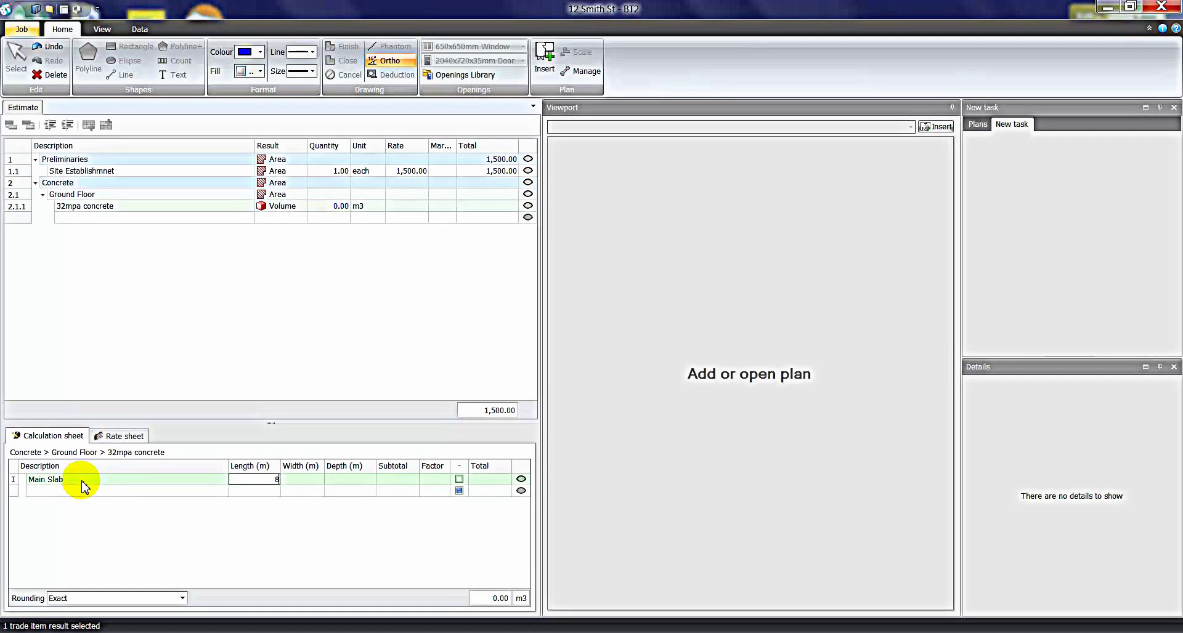
{"action": "key", "text": "Tab"}
{"action": "type", "text": "5"}
{"action": "key", "text": "Tab"}
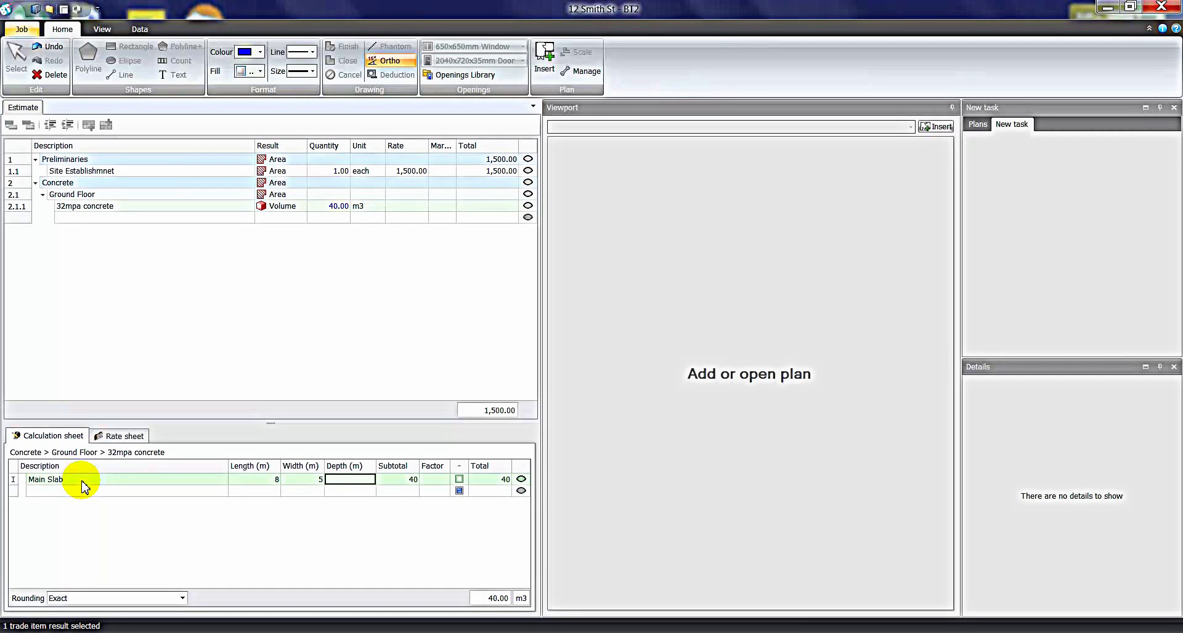
{"action": "type", "text": ".1"}
{"action": "key", "text": "Tab"}
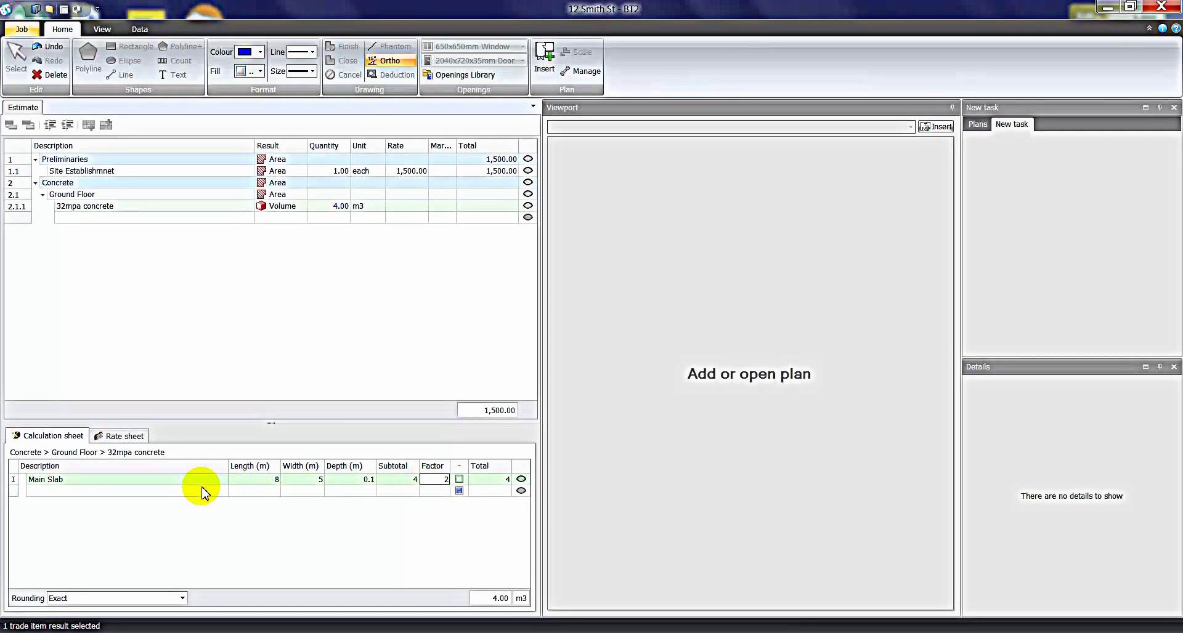
{"action": "type", "text": "2"}
Add a garage row to the calculation sheet with length 4 m, width 5.5 m and depth 0.15 m.
{"action": "left_click", "coordinate": [174, 490]}
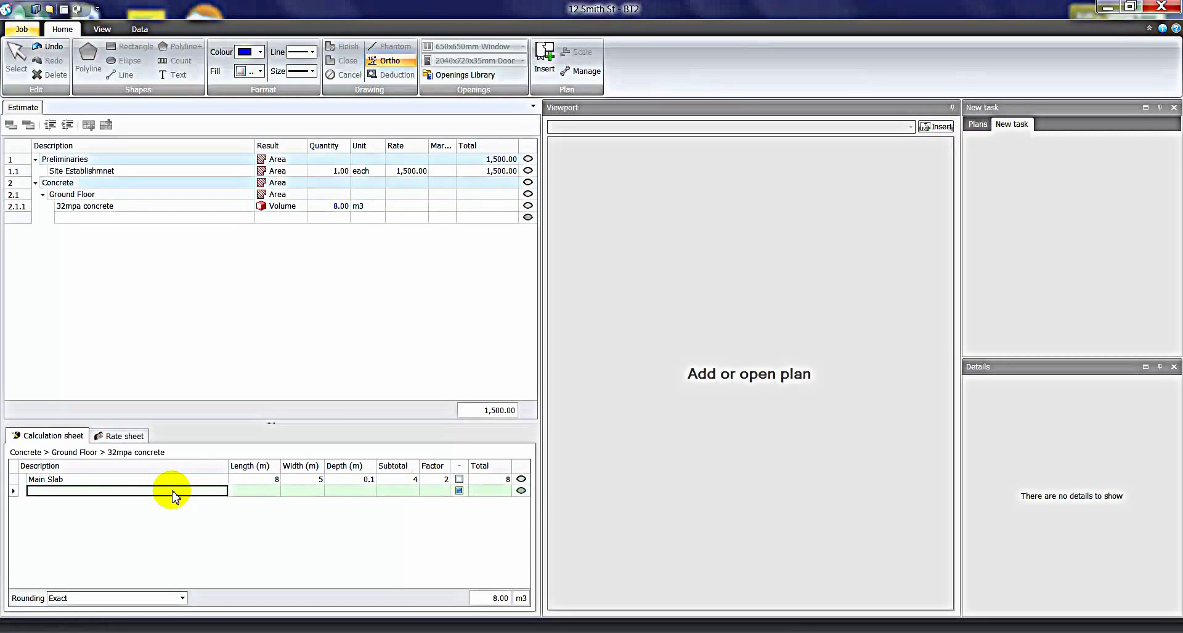
{"action": "type", "text": "garage"}
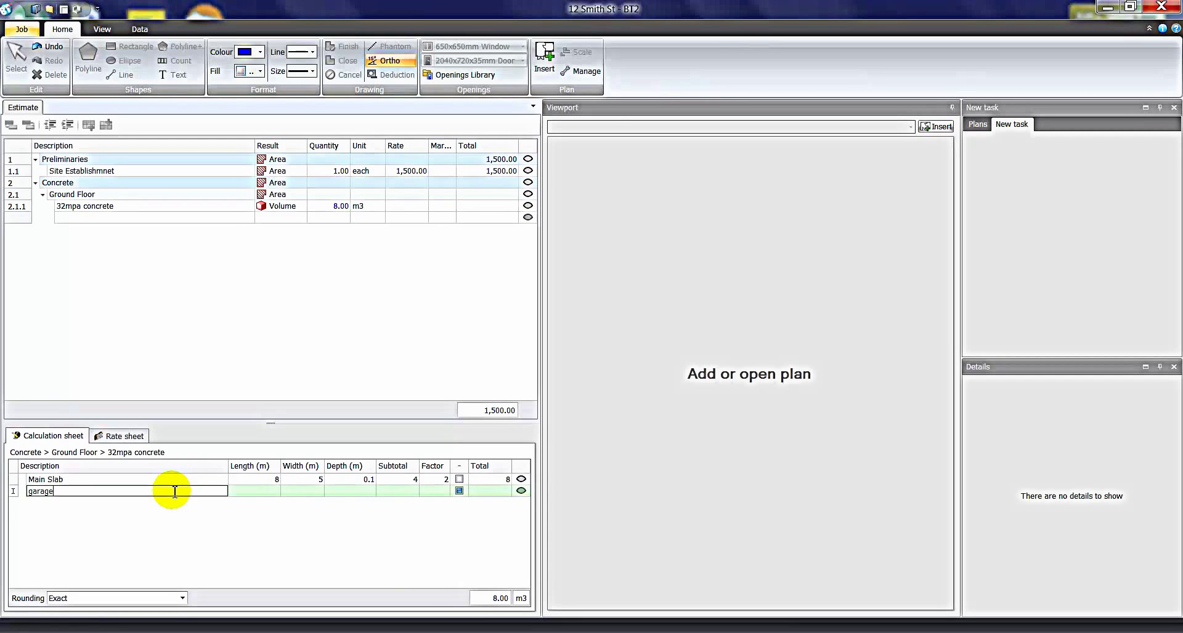
{"action": "key", "text": "Tab"}
{"action": "key", "text": "Tab"}
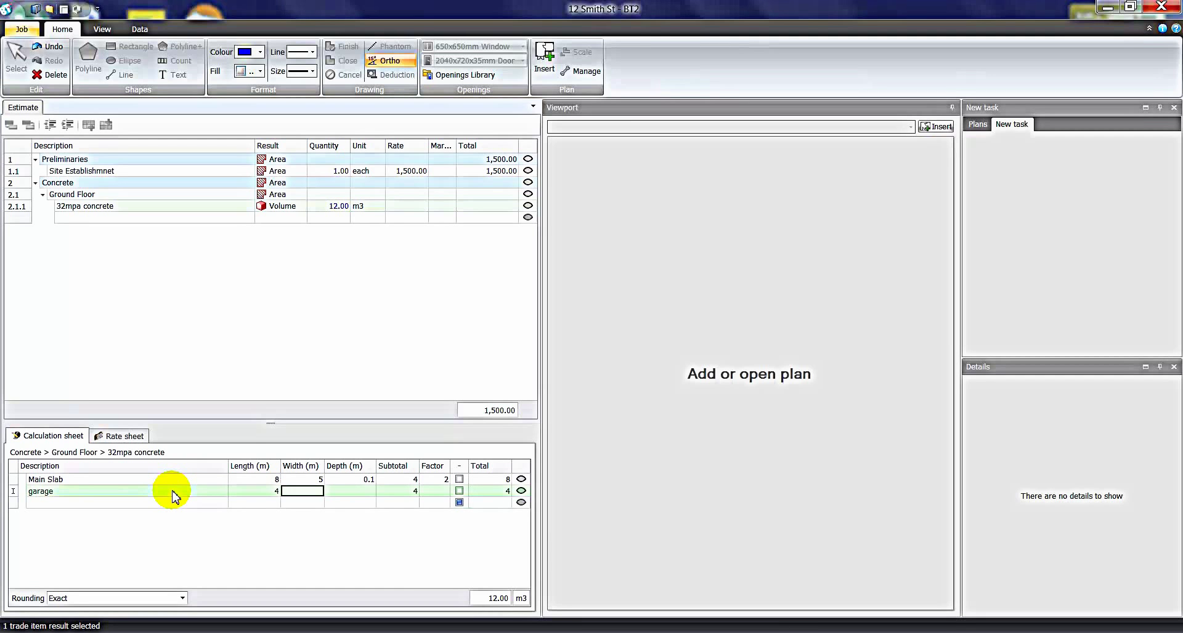
{"action": "key", "text": "Tab"}
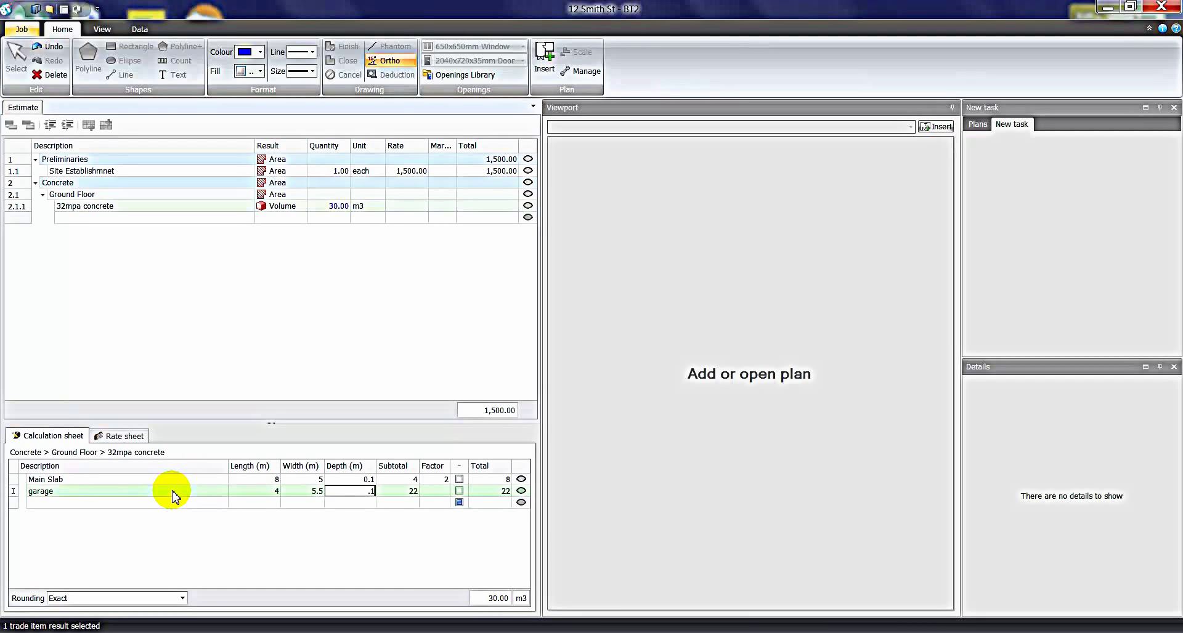
{"action": "key", "text": "Return"}
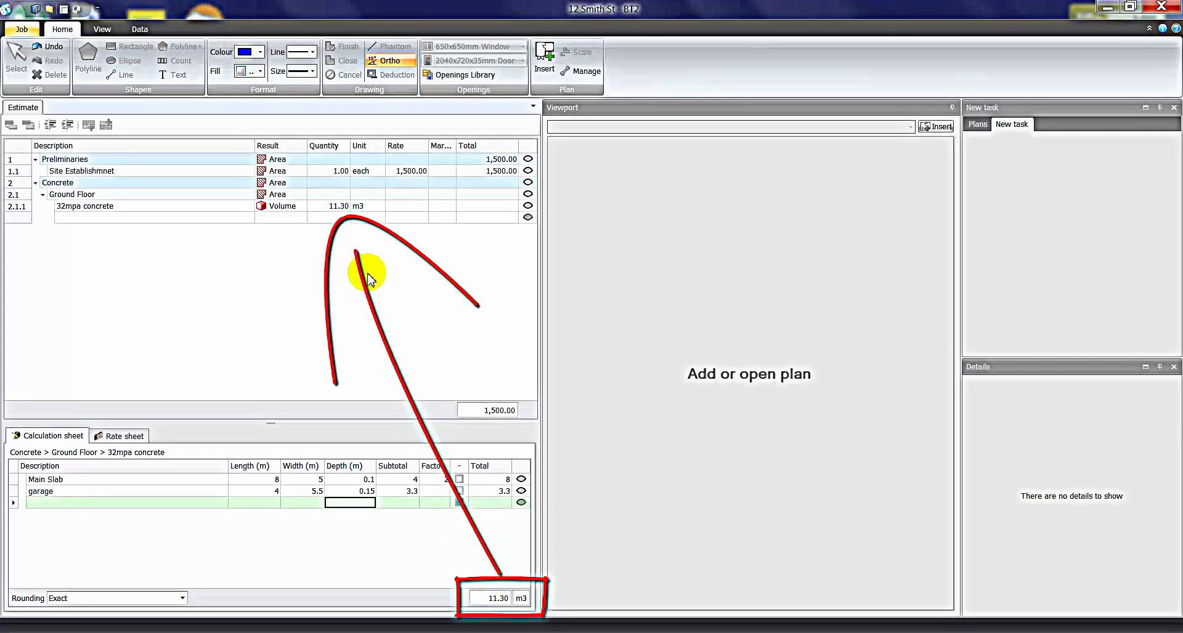
Add a void row to the 32mpa concrete calculation sheet with length 2 m, width 2.5 m and depth 0.1 m.
{"action": "left_click", "coordinate": [338, 207]}
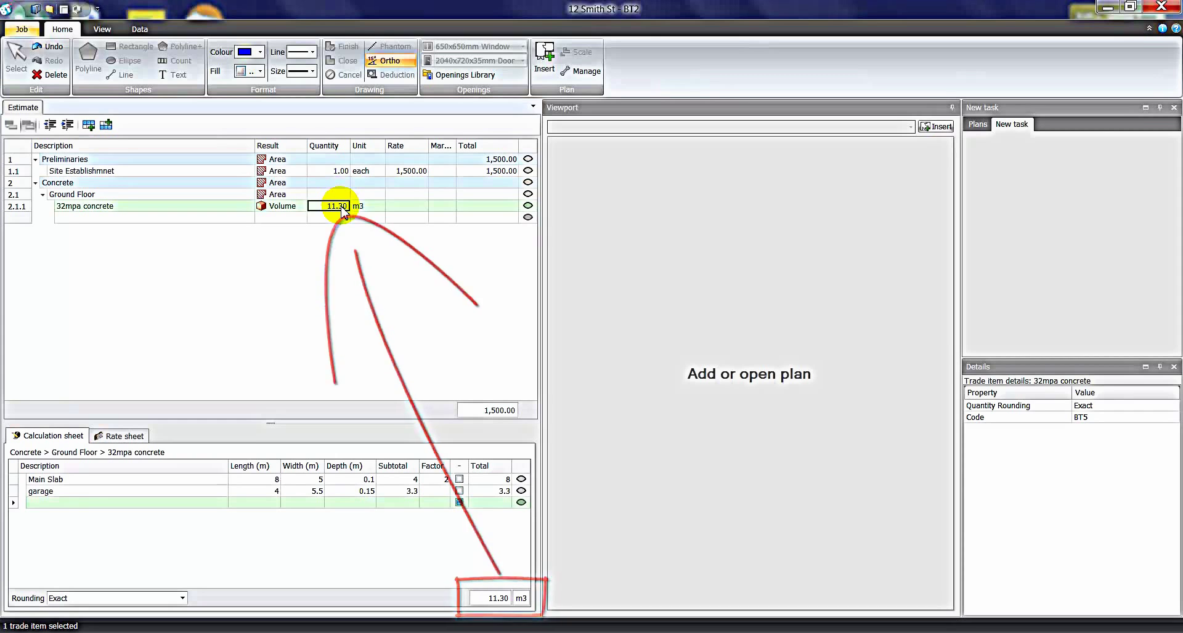
{"action": "left_click", "coordinate": [339, 172]}
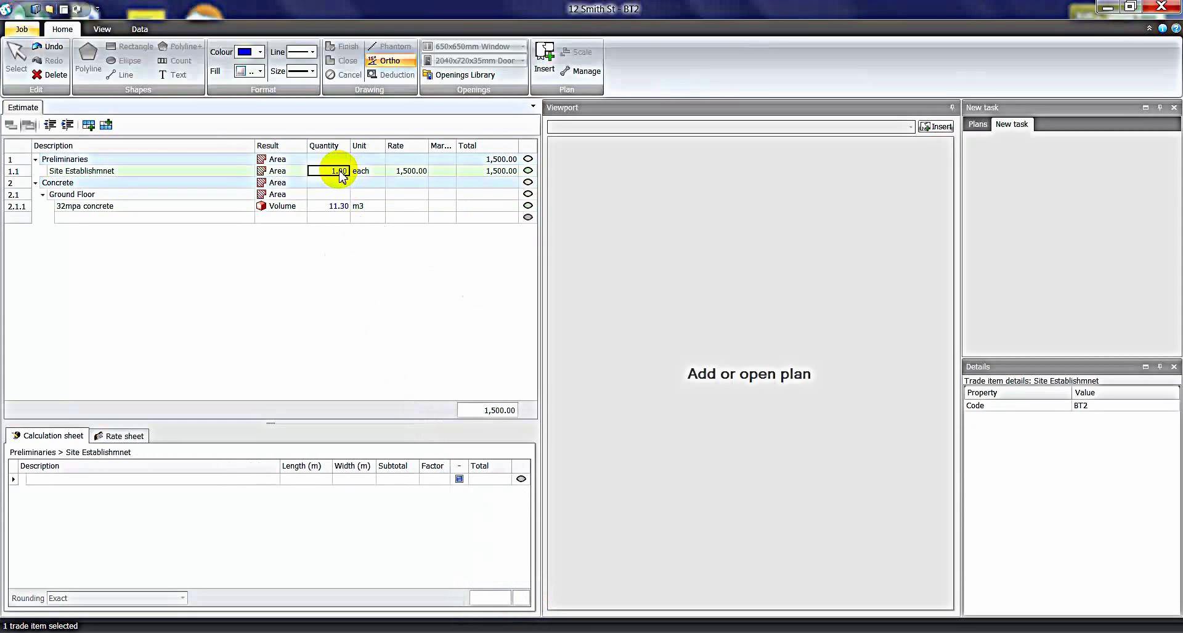
{"action": "left_click", "coordinate": [339, 207]}
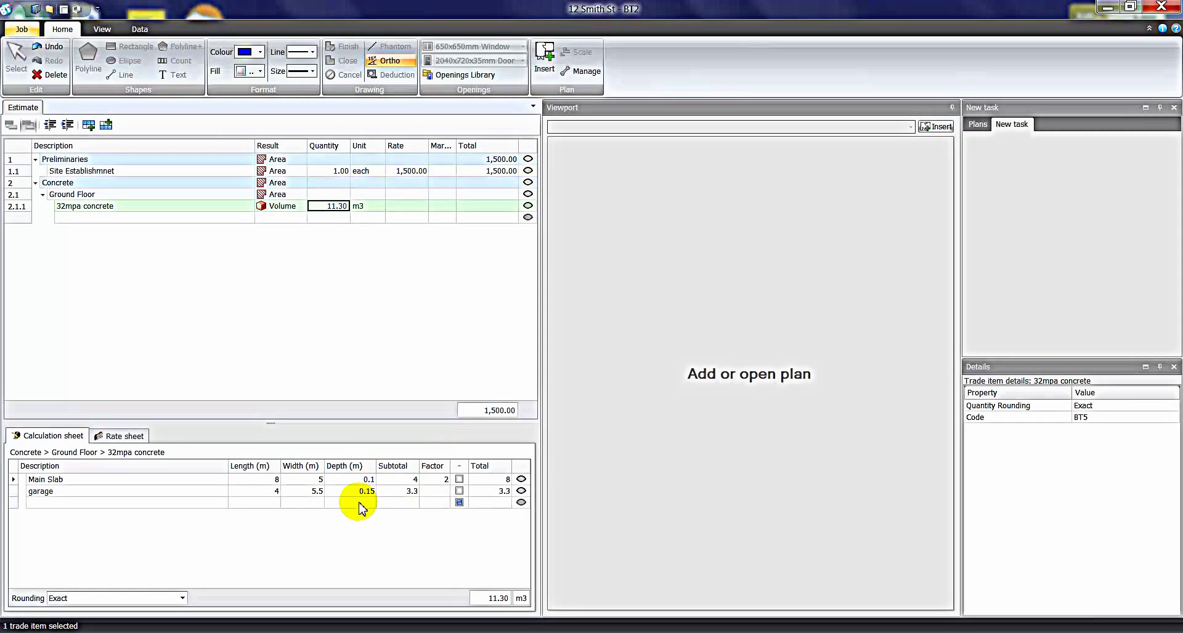
{"action": "left_click", "coordinate": [186, 504]}
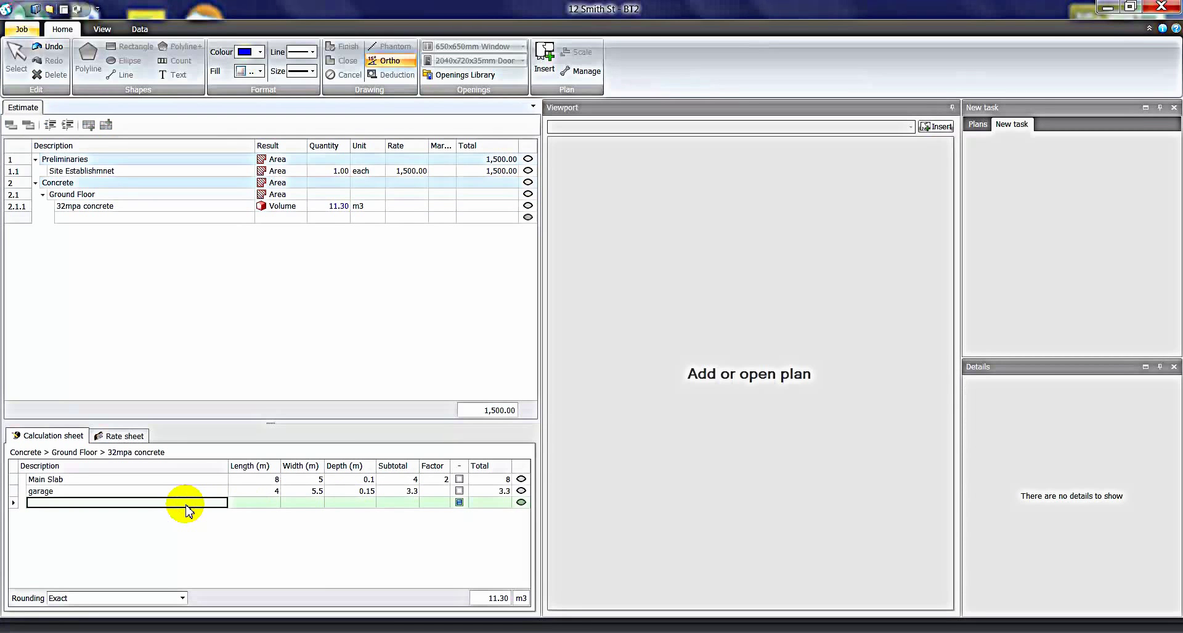
{"action": "type", "text": "void"}
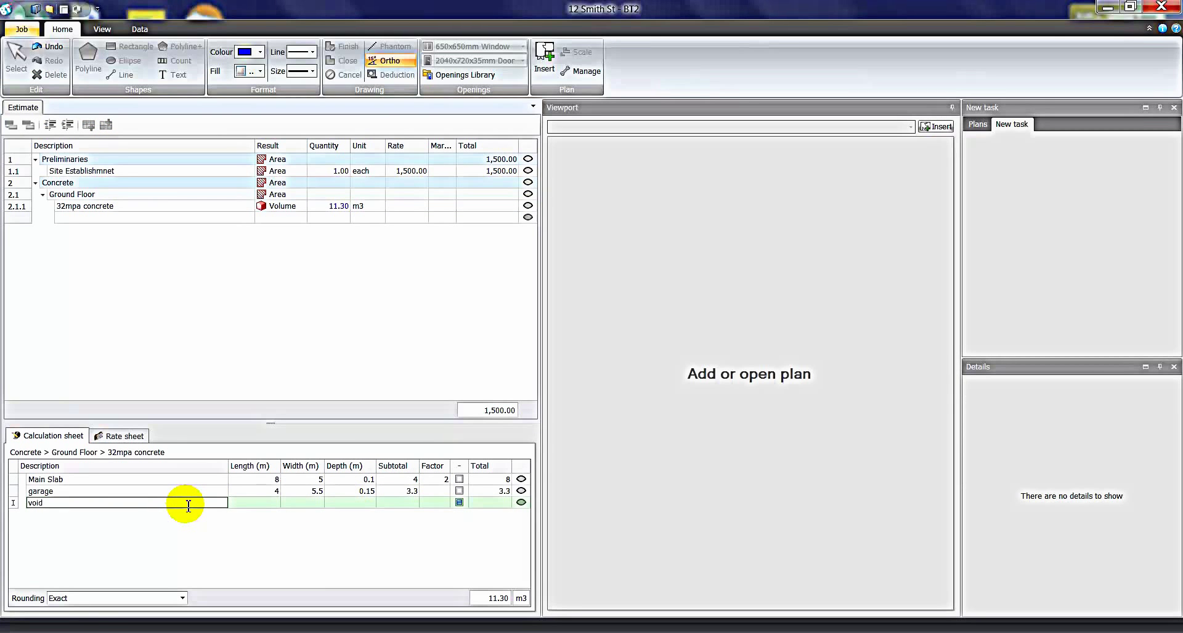
{"action": "key", "text": "Tab"}
{"action": "key", "text": "Tab"}
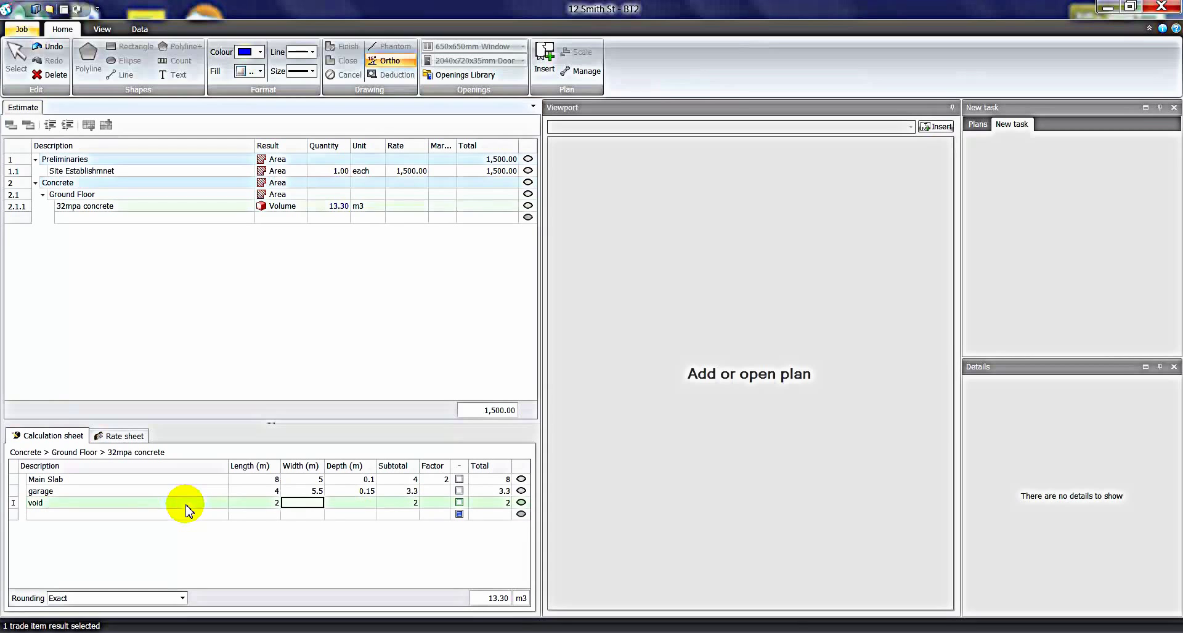
{"action": "key", "text": "Tab"}
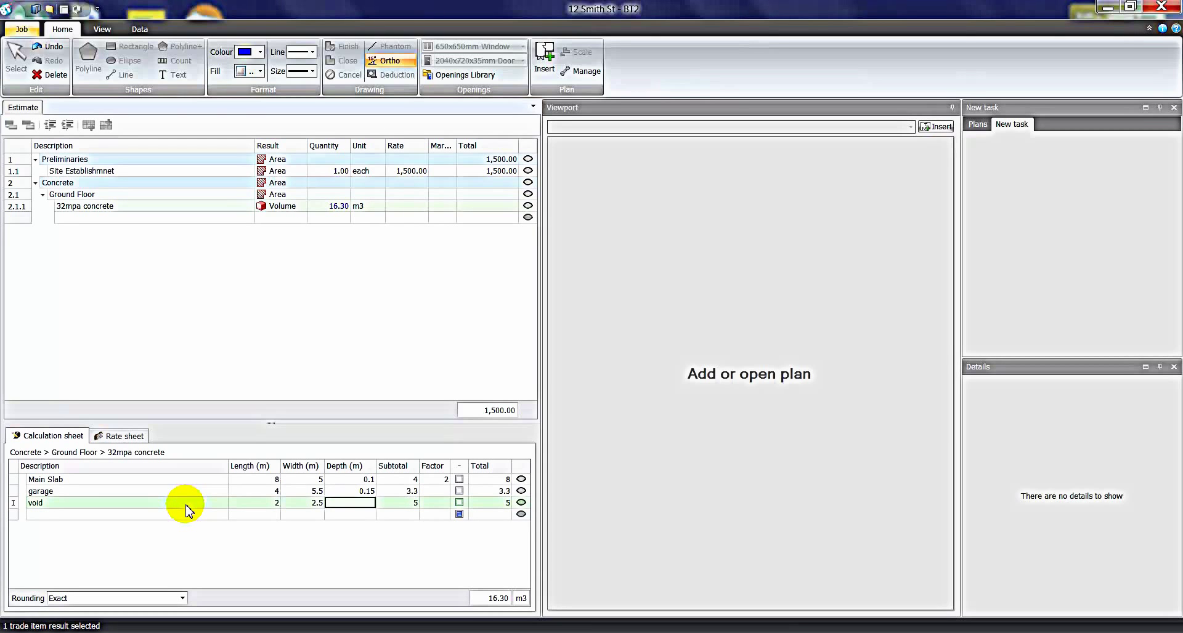
{"action": "type", "text": ".1"}
{"action": "key", "text": "Tab"}
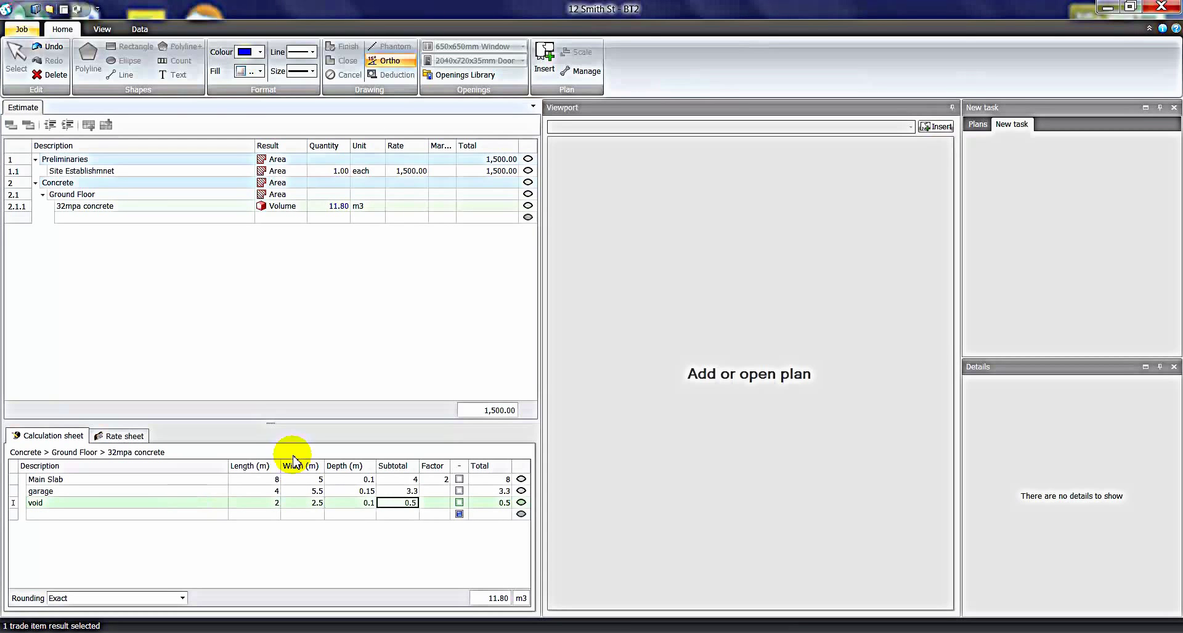
Mark the void row as a deduction and set the calculation sheet's rounding to Up.
{"action": "left_click", "coordinate": [459, 502]}
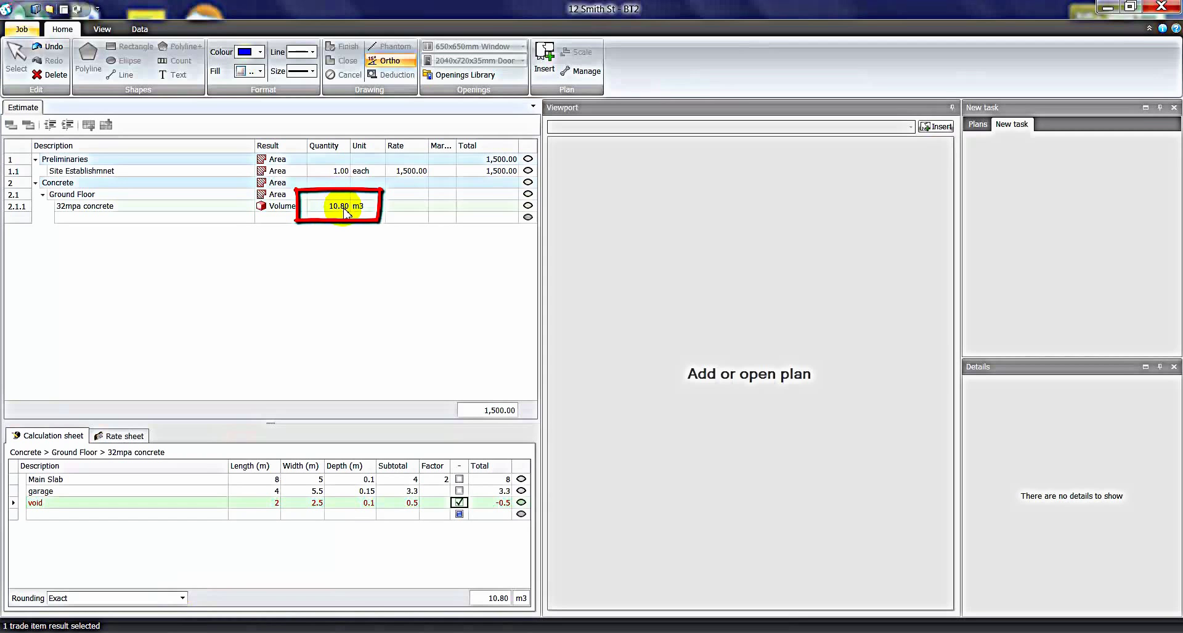
{"action": "left_click", "coordinate": [183, 598]}
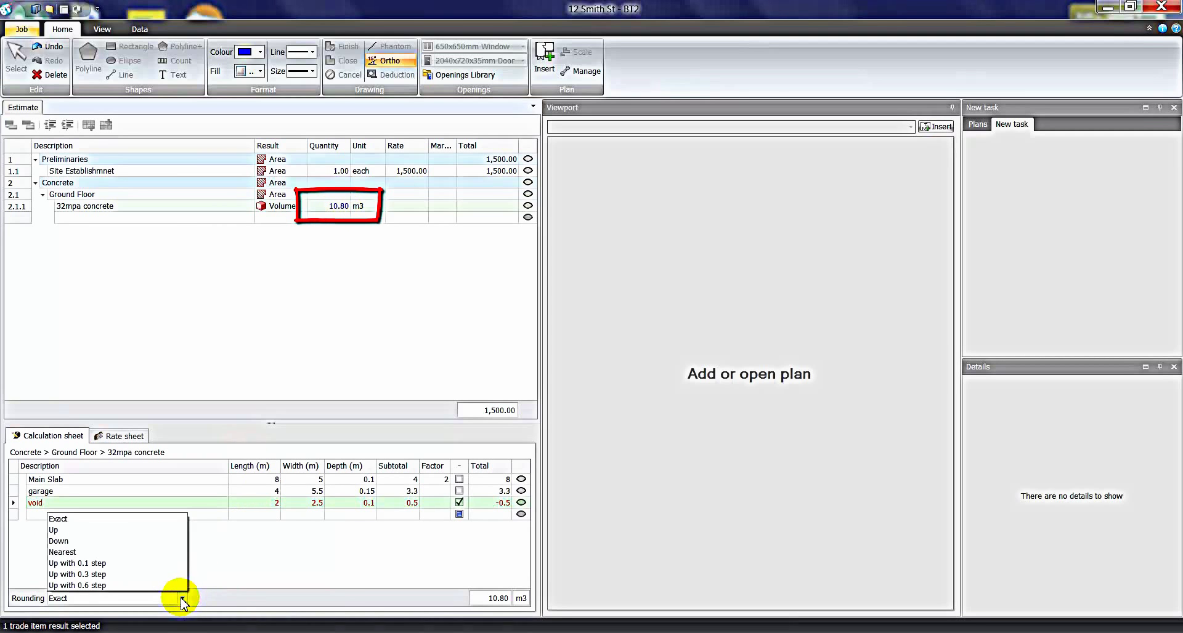
{"action": "left_click", "coordinate": [82, 530]}
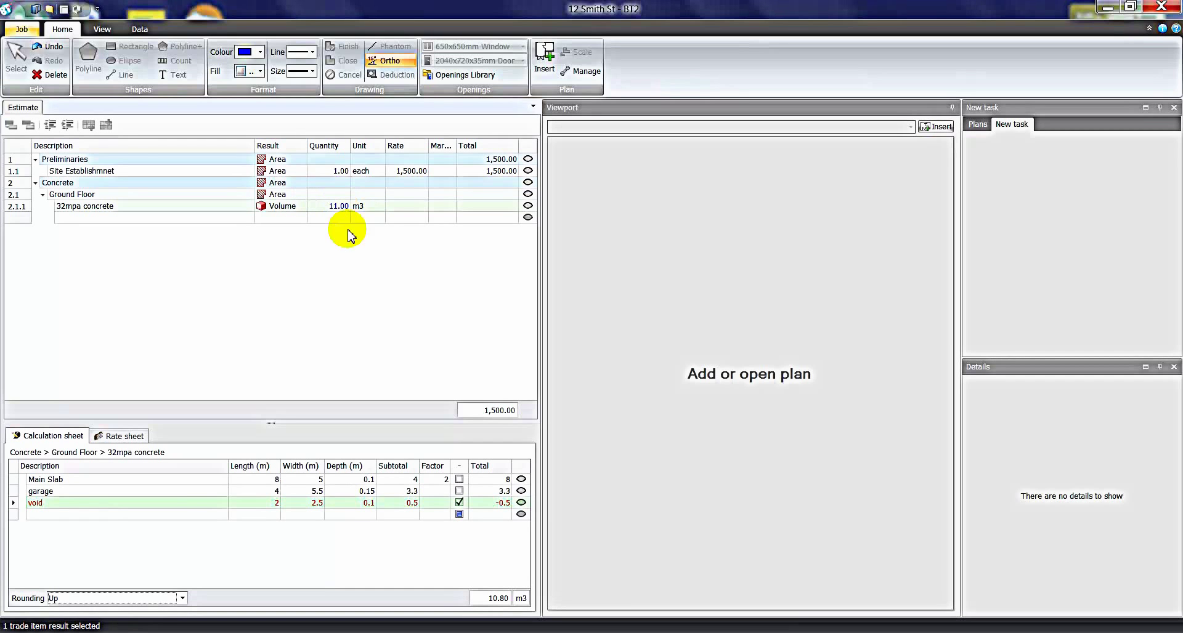
Set the factor of the garage row to 1.1 and that of the Main Slab row to 2.1.
{"action": "left_click", "coordinate": [439, 492]}
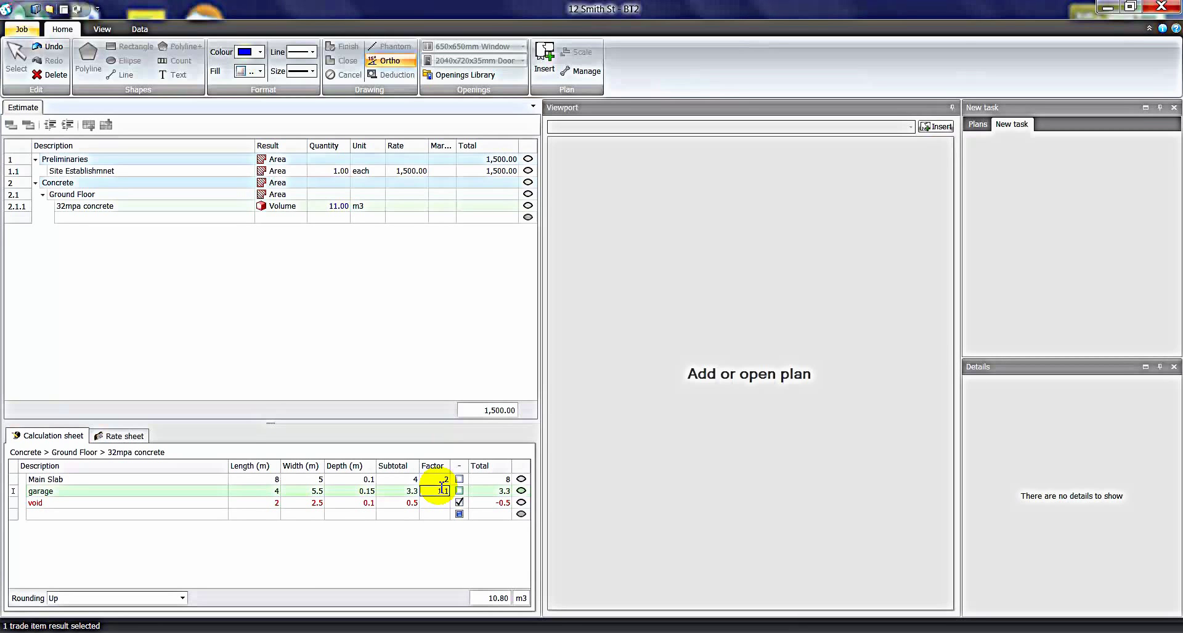
{"action": "type", "text": "1.1"}
{"action": "left_click", "coordinate": [441, 480]}
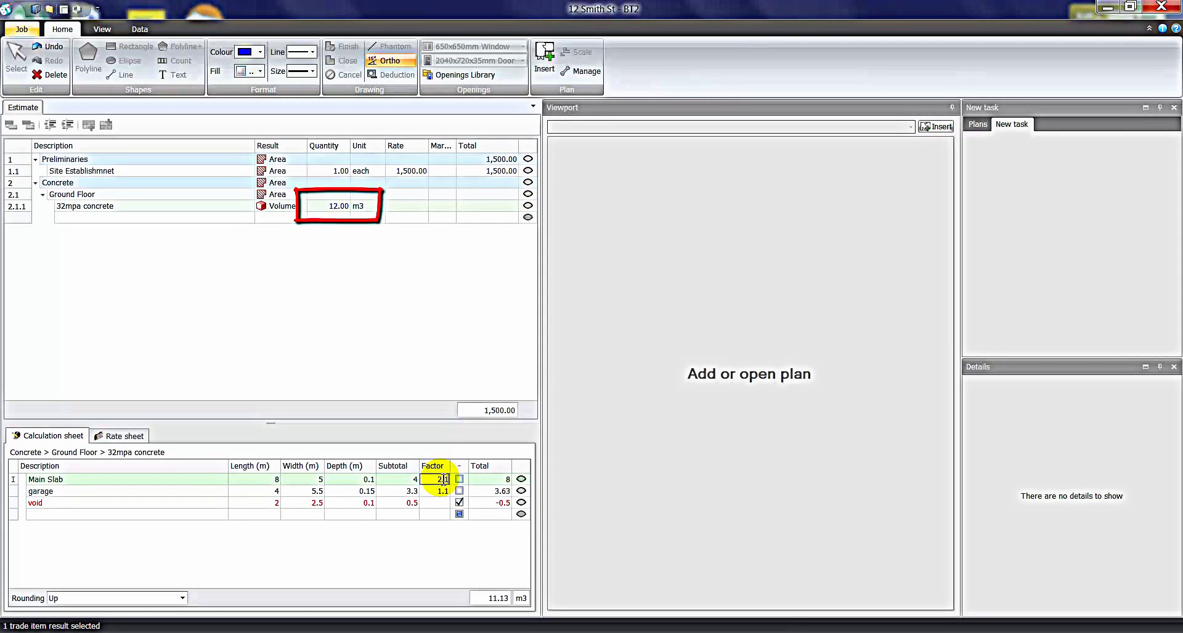
{"action": "type", "text": ".1"}
{"action": "left_click", "coordinate": [430, 501]}
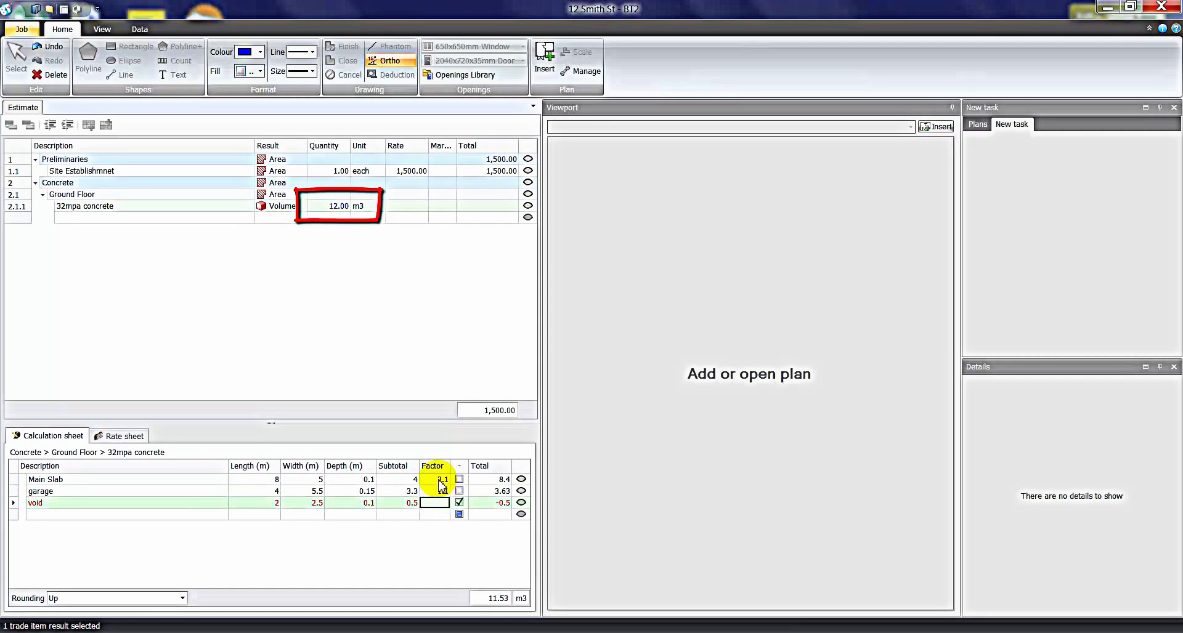
{"action": "left_click", "coordinate": [337, 207]}
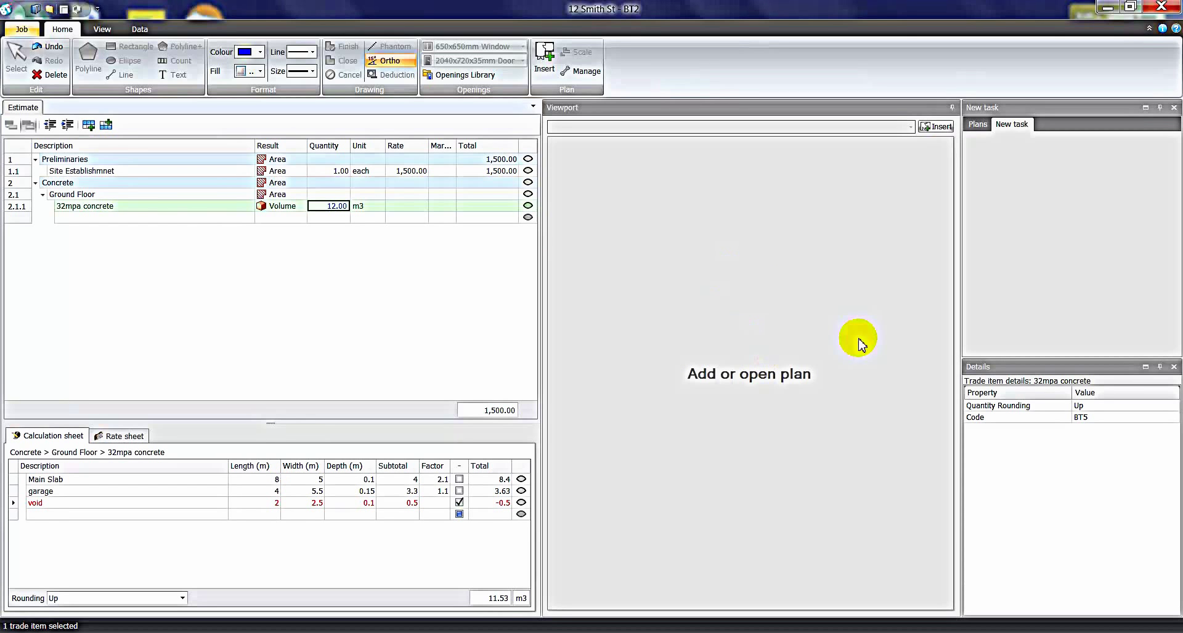
Add a 40 mpa concrete item beneath 32mpa concrete and set its result type to Volume.
{"action": "left_click", "coordinate": [84, 219]}
{"action": "type", "text": "40 mpa concrete"}
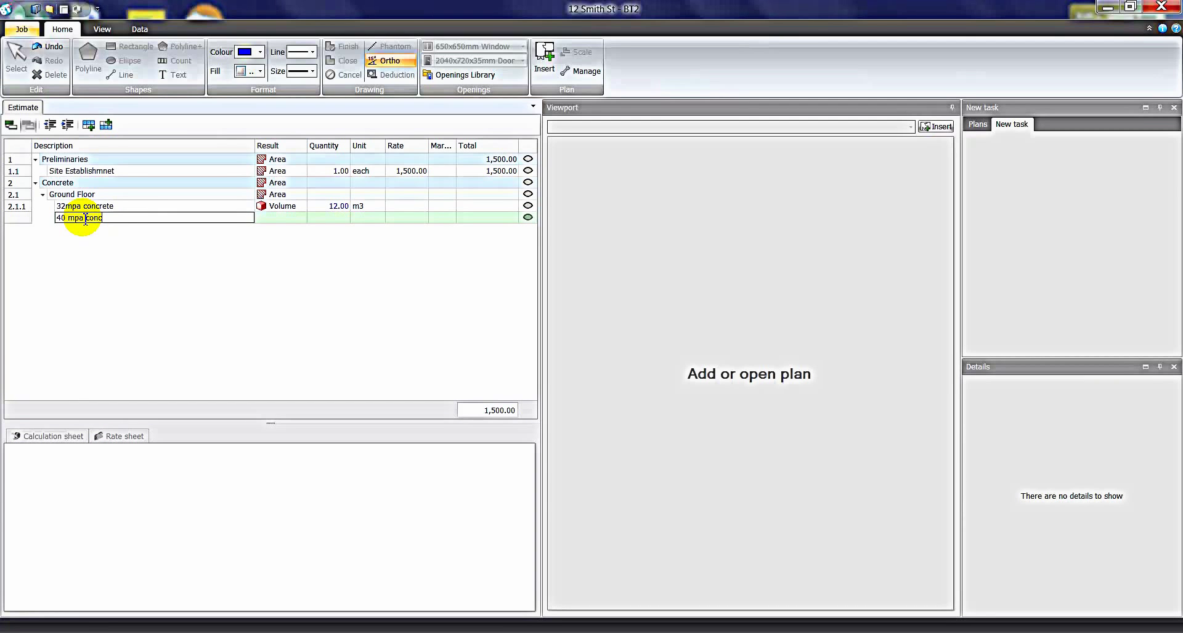
{"action": "left_click", "coordinate": [269, 218]}
{"action": "left_click", "coordinate": [280, 262]}
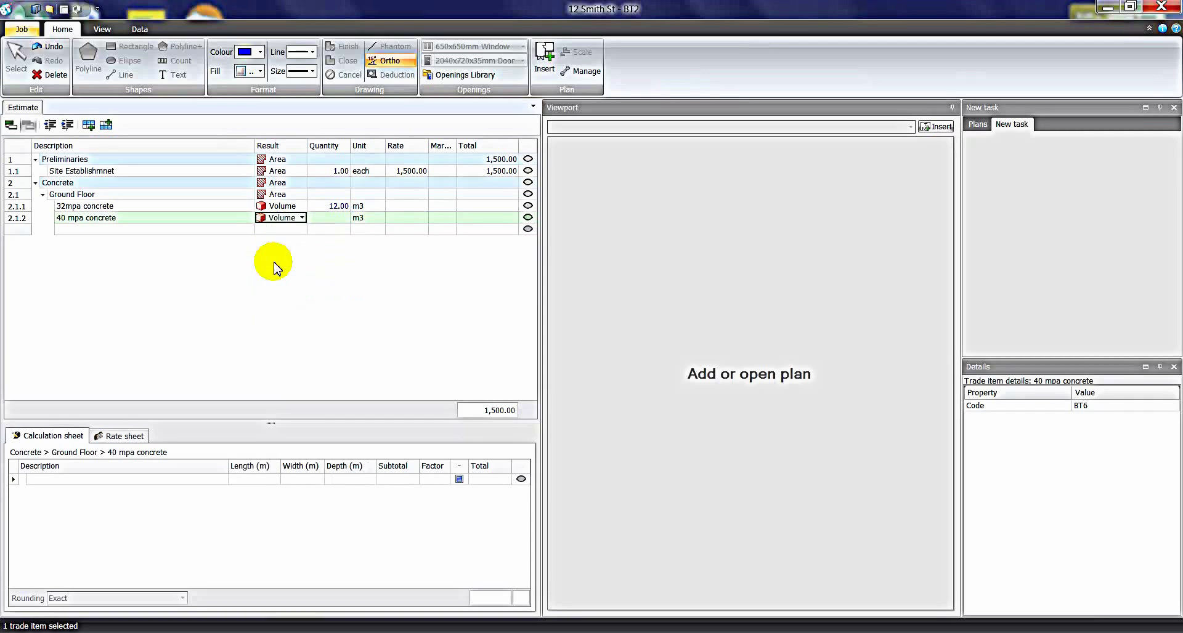
Add a conc finish item beneath 40 mpa concrete with the Area result type.
{"action": "left_click", "coordinate": [135, 231]}
{"action": "type", "text": "conc finish"}
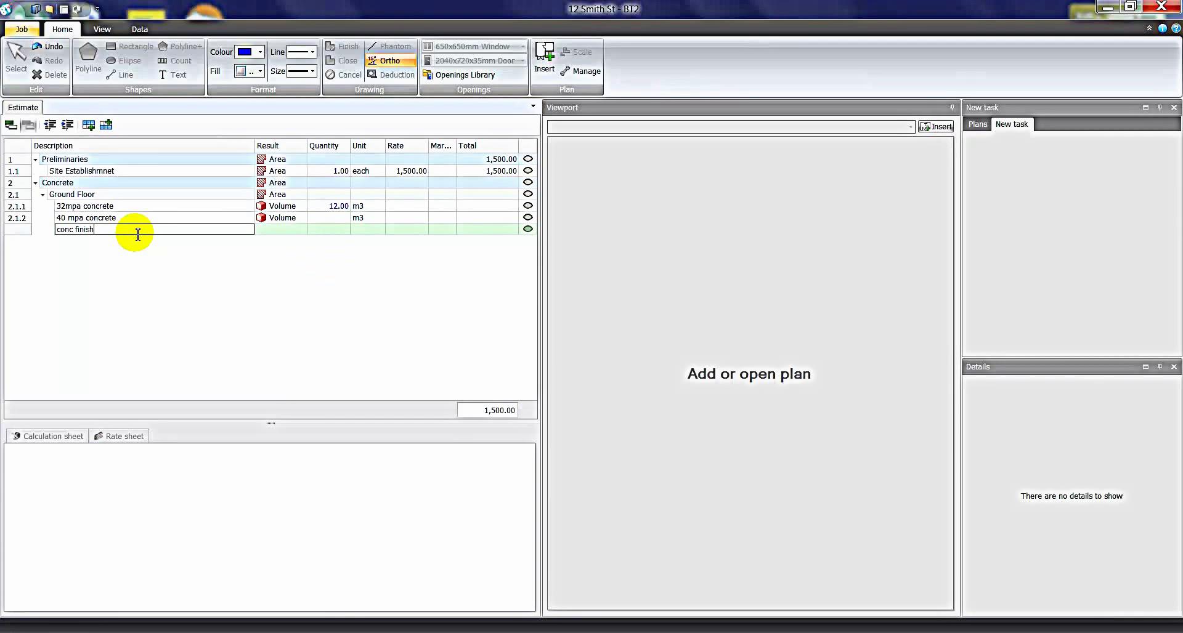
{"action": "left_click", "coordinate": [277, 230]}
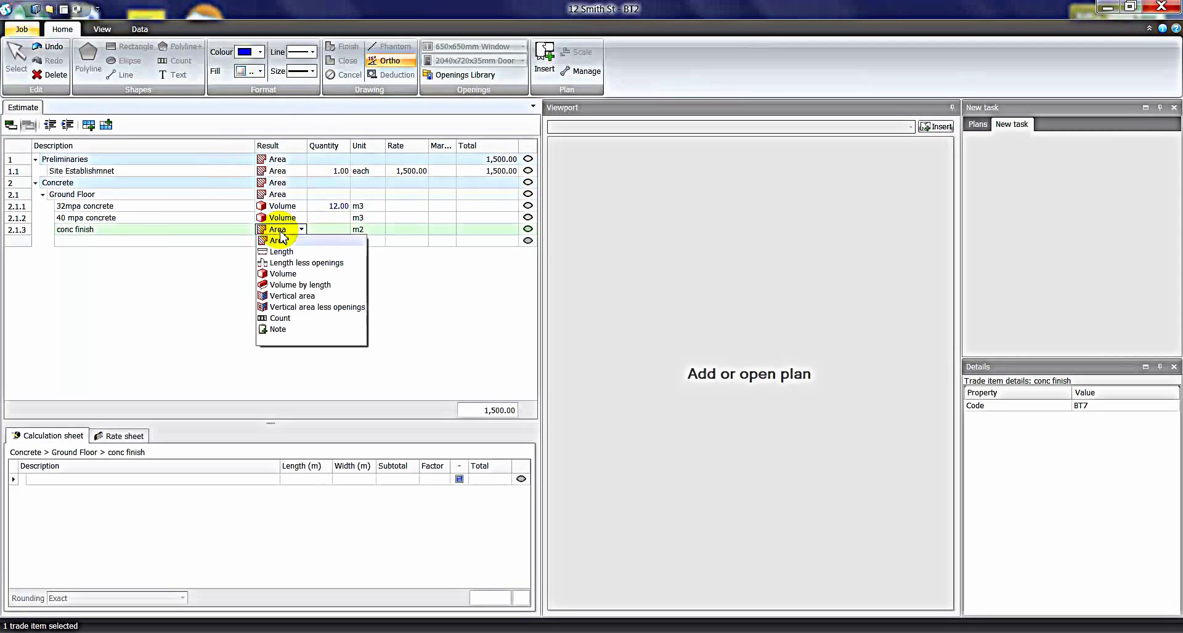
{"action": "left_click", "coordinate": [278, 241]}
Add an edge boards item beneath conc finish and set its result type to Length.
{"action": "left_click", "coordinate": [137, 242]}
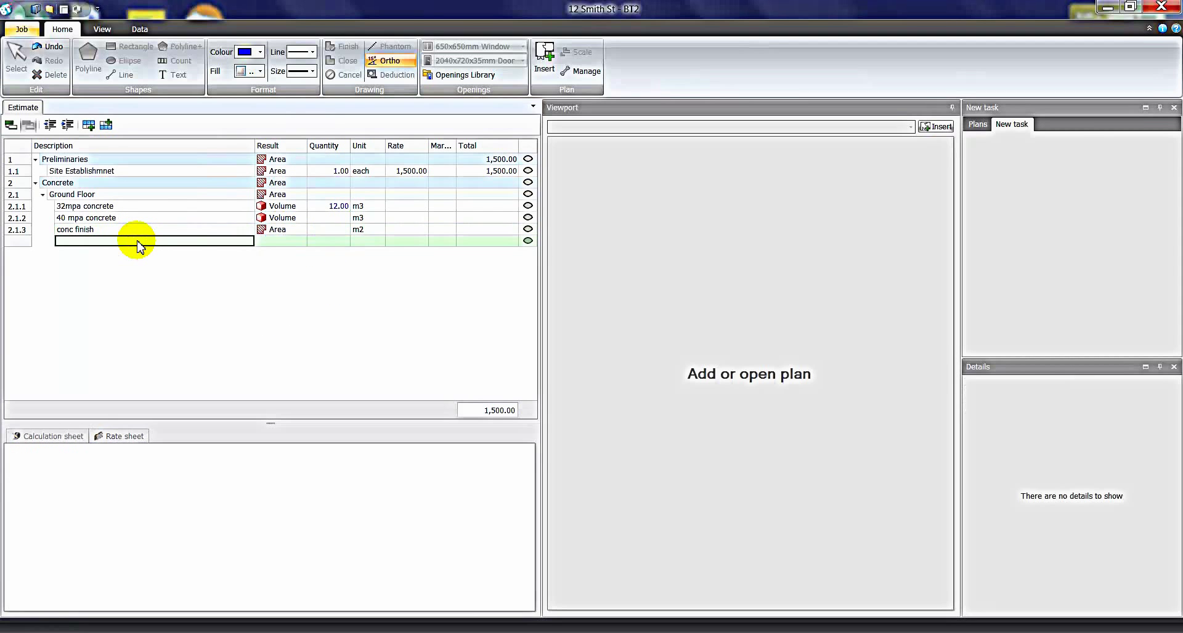
{"action": "type", "text": "edge boards"}
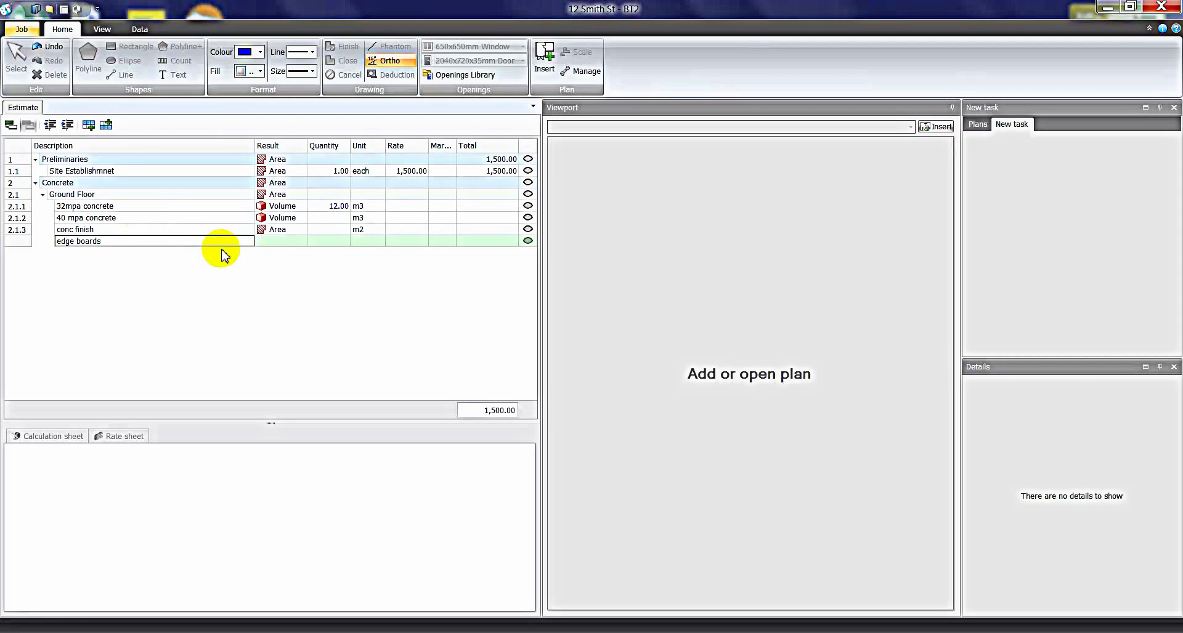
{"action": "left_click", "coordinate": [268, 242]}
{"action": "left_click", "coordinate": [281, 264]}
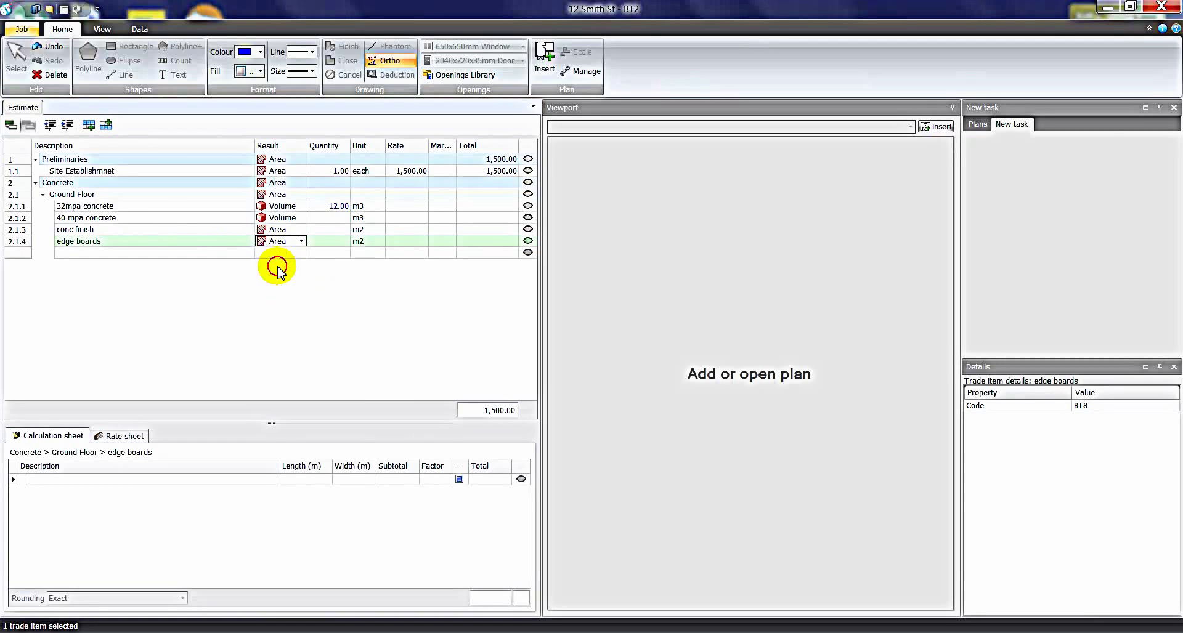
Set the unit of the edge boards item to lm.
{"action": "left_click", "coordinate": [362, 219]}
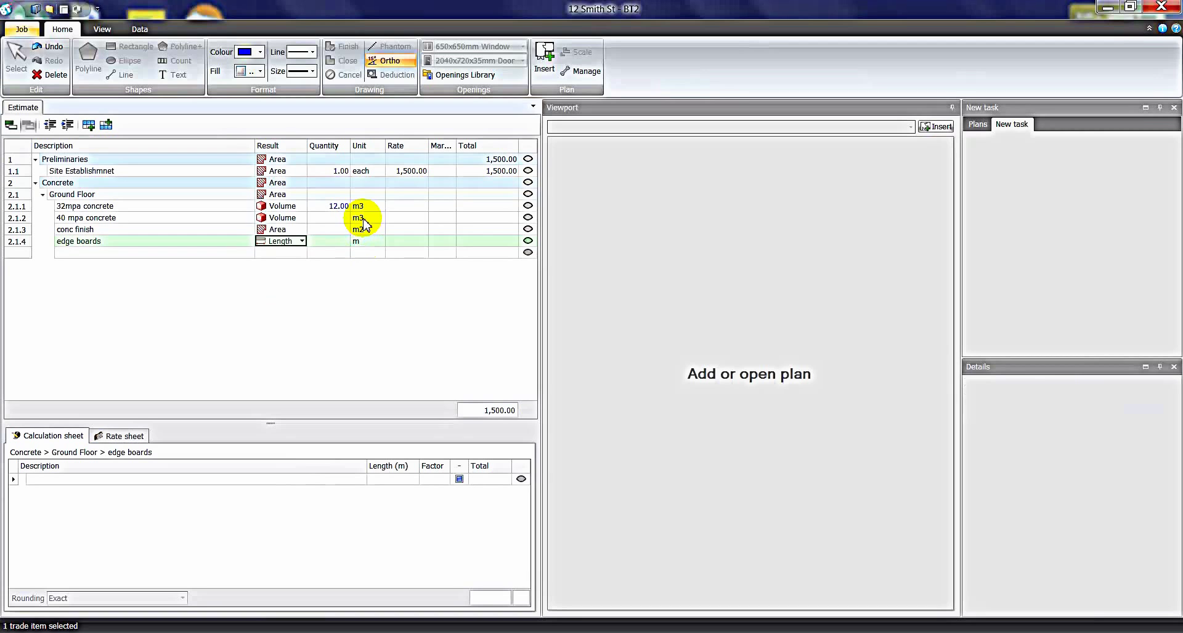
{"action": "left_click", "coordinate": [364, 229]}
{"action": "left_click", "coordinate": [367, 242]}
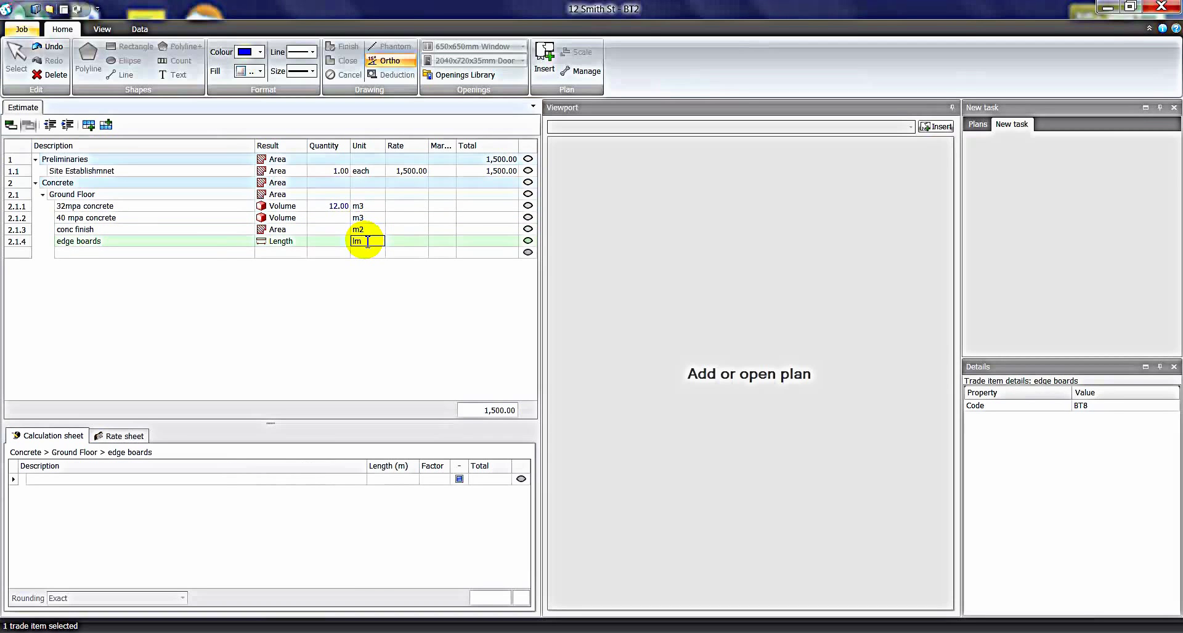
{"action": "key", "text": "Return"}
{"action": "left_click", "coordinate": [364, 241]}
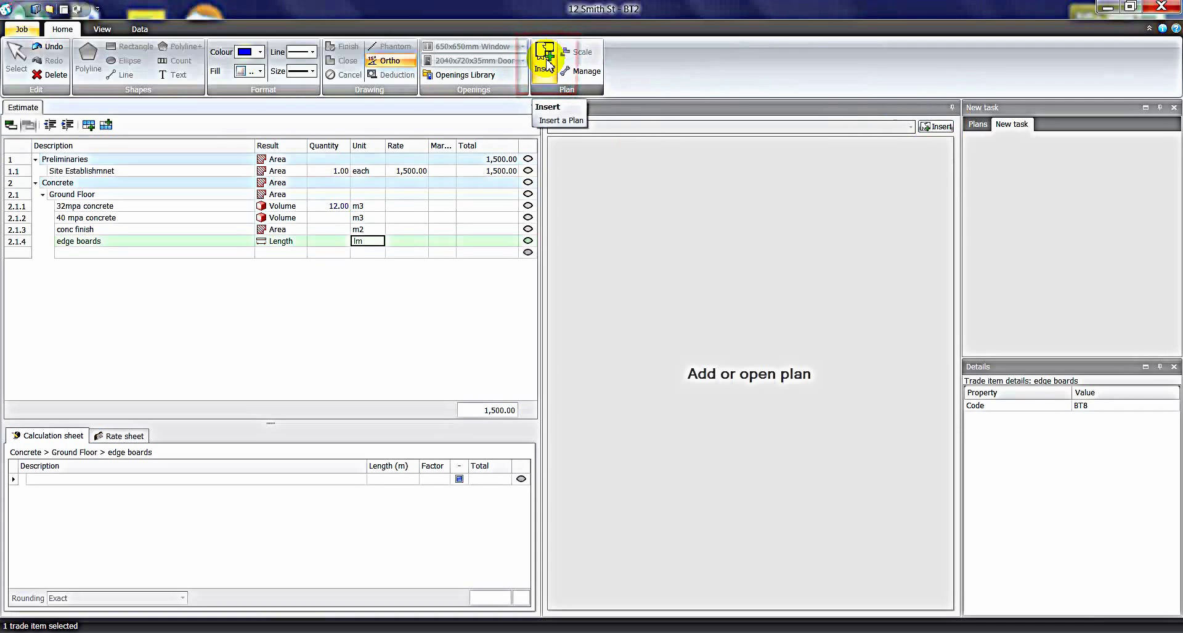
Insert 2-Floor plan.pdf as a plan and import its page 1.
{"action": "left_click", "coordinate": [942, 128]}
{"action": "left_click", "coordinate": [941, 129]}
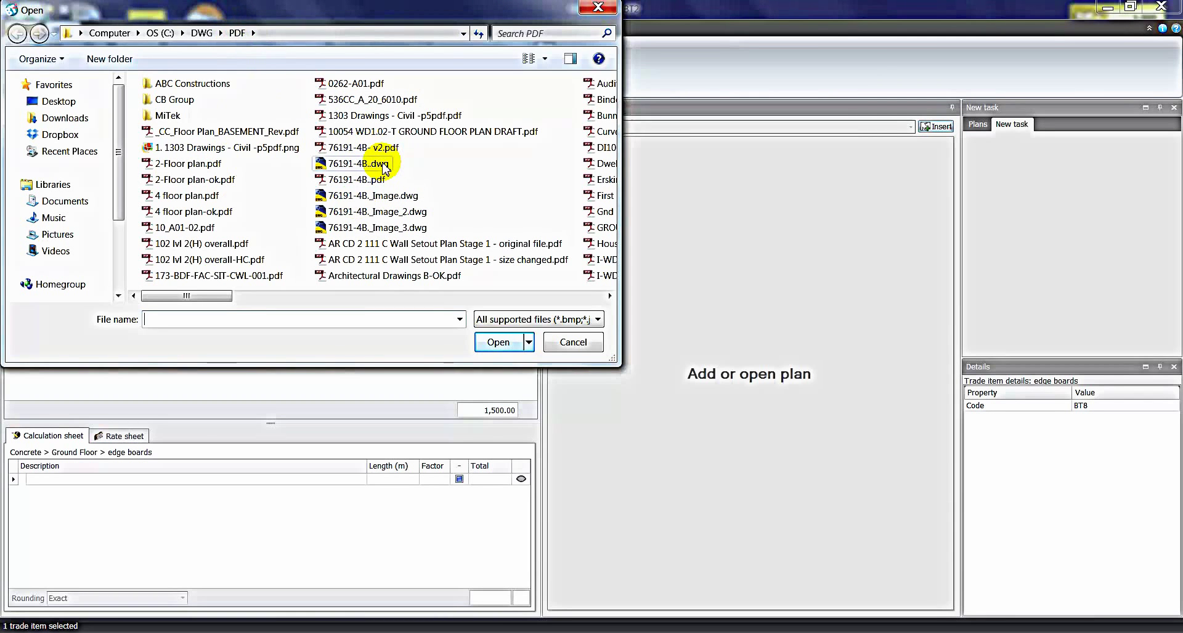
{"action": "left_click", "coordinate": [555, 319]}
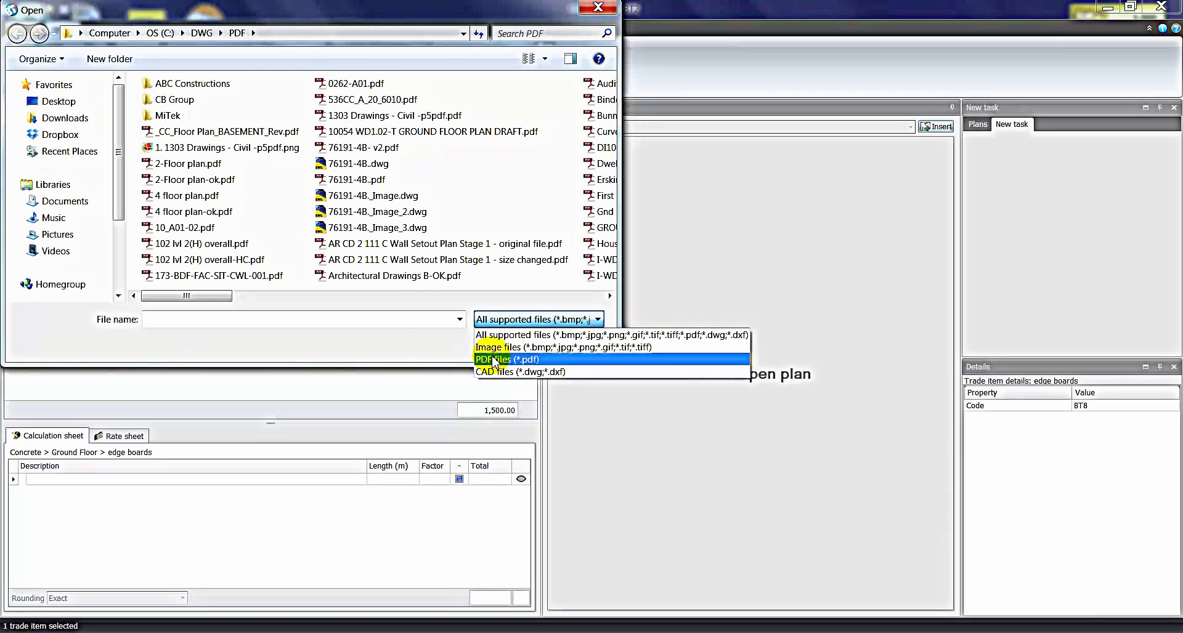
{"action": "left_click", "coordinate": [399, 340]}
{"action": "left_click", "coordinate": [204, 165]}
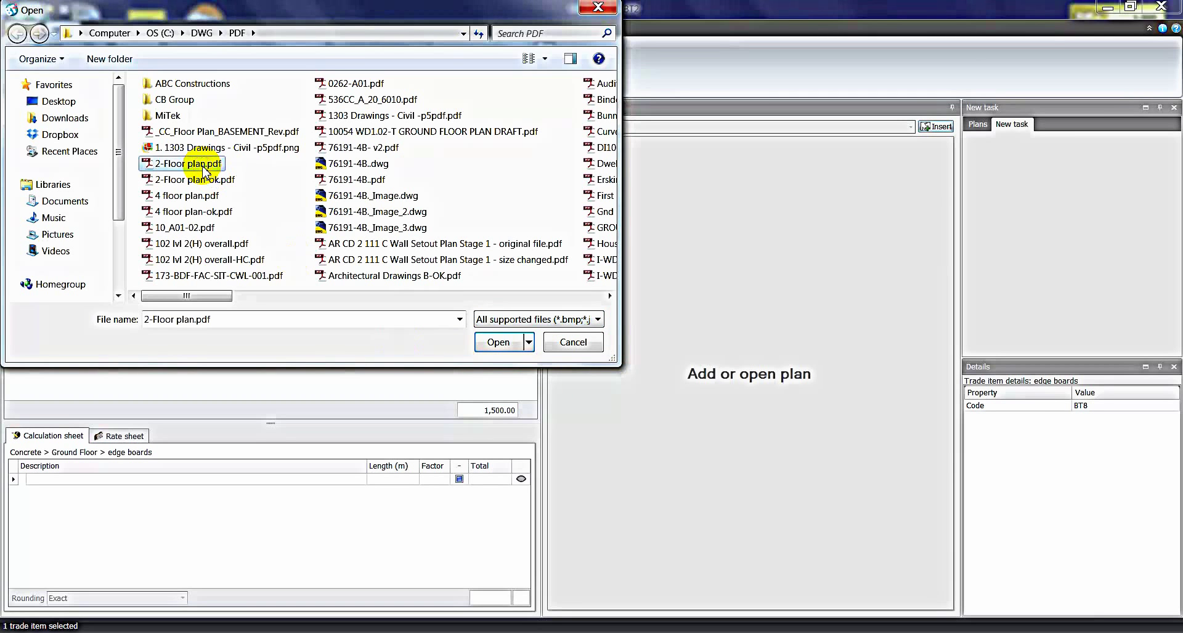
{"action": "left_click", "coordinate": [491, 342]}
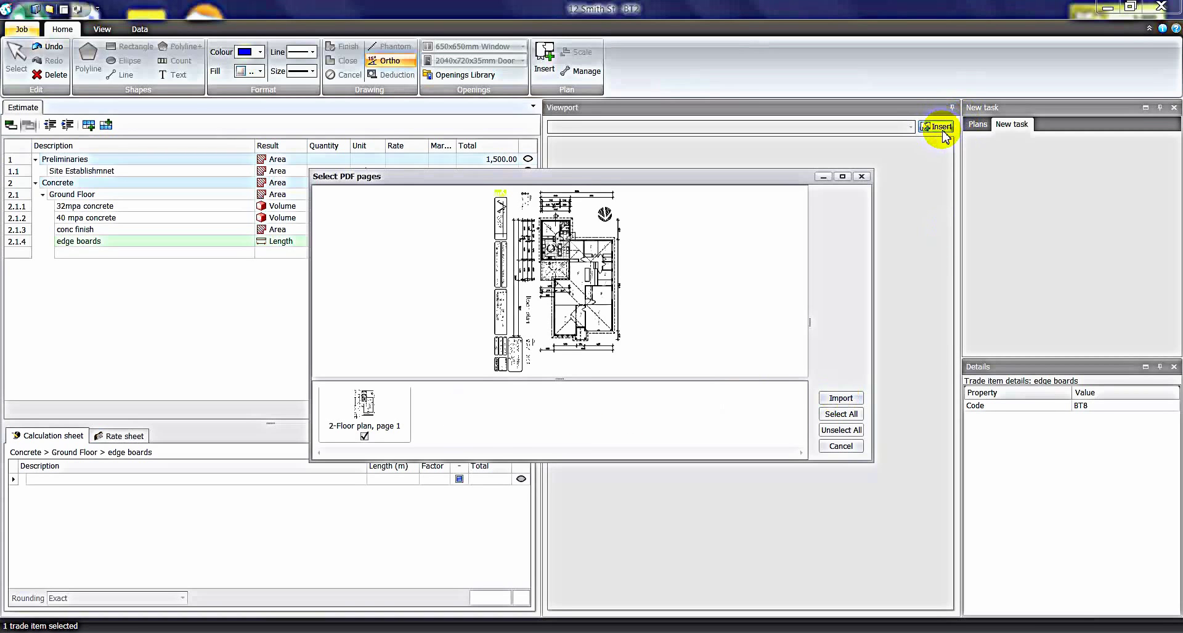
{"action": "left_click", "coordinate": [841, 399]}
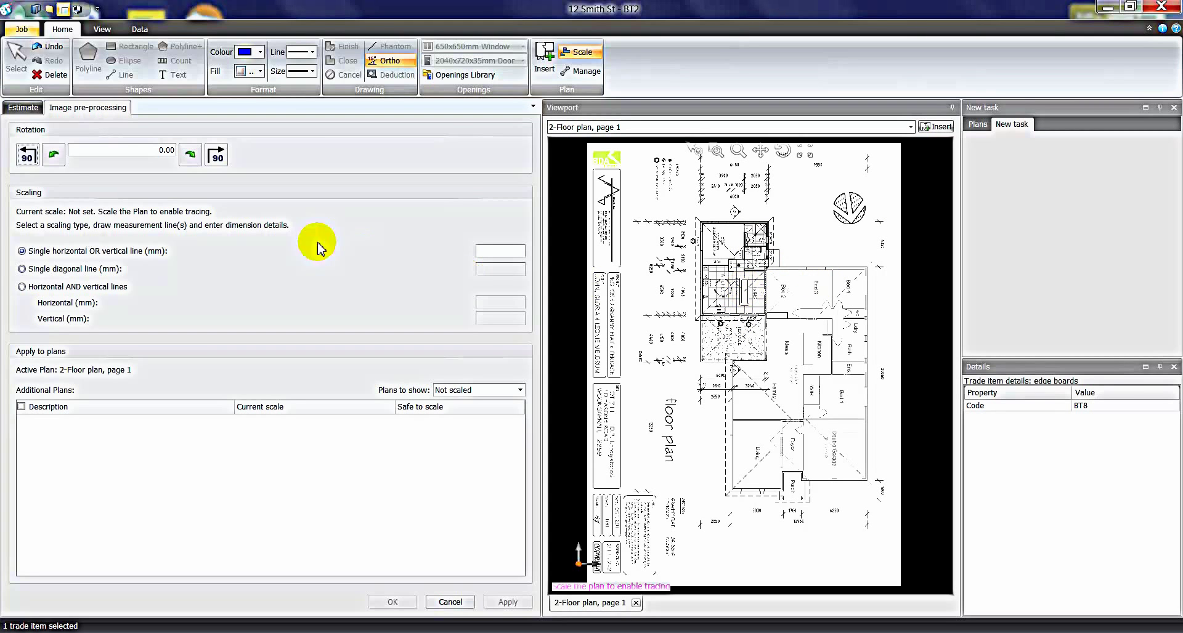
Rotate the floor plan 90 degrees counter-clockwise so that it reads upright.
{"action": "left_click", "coordinate": [28, 158]}
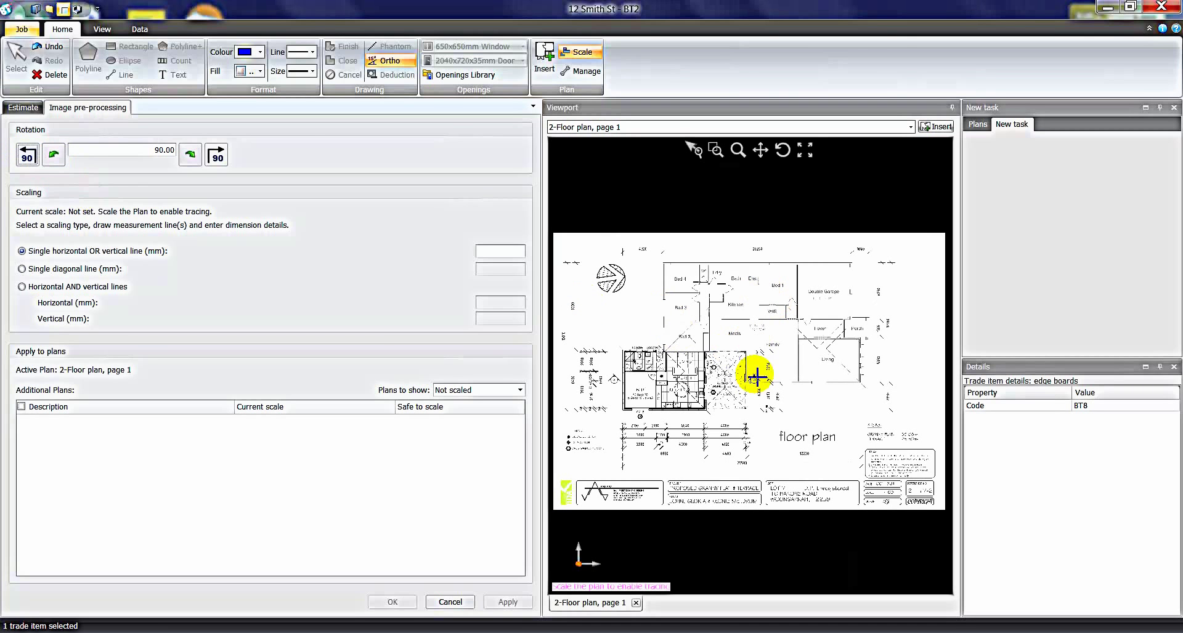
{"action": "left_click", "coordinate": [219, 159]}
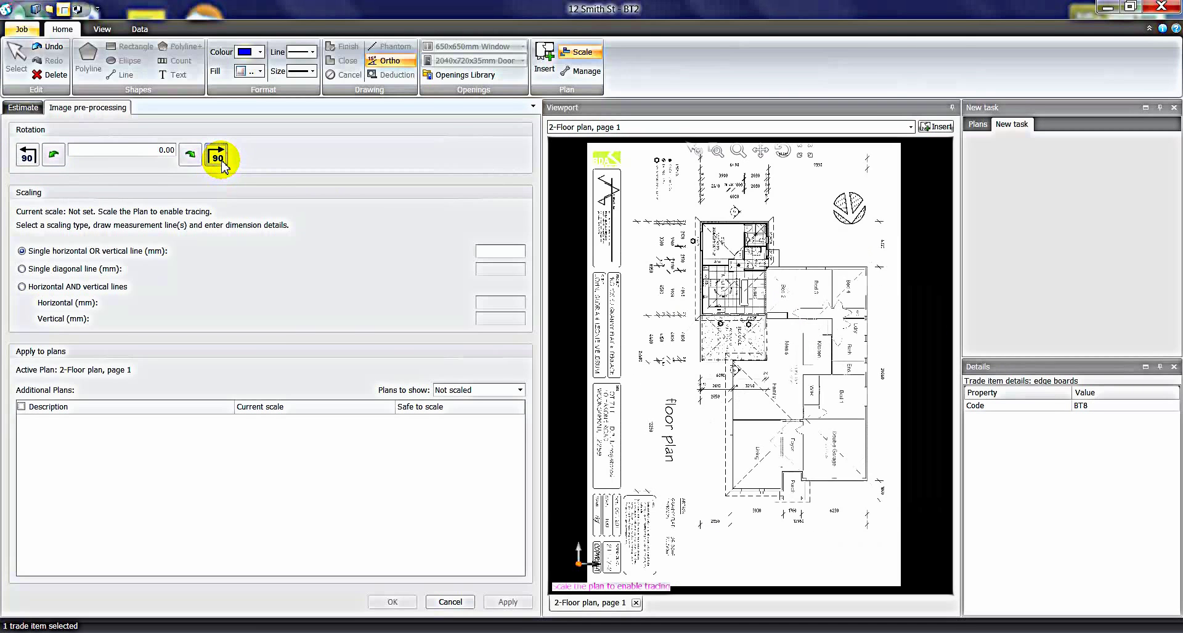
{"action": "left_click", "coordinate": [26, 157]}
{"action": "left_click", "coordinate": [56, 157]}
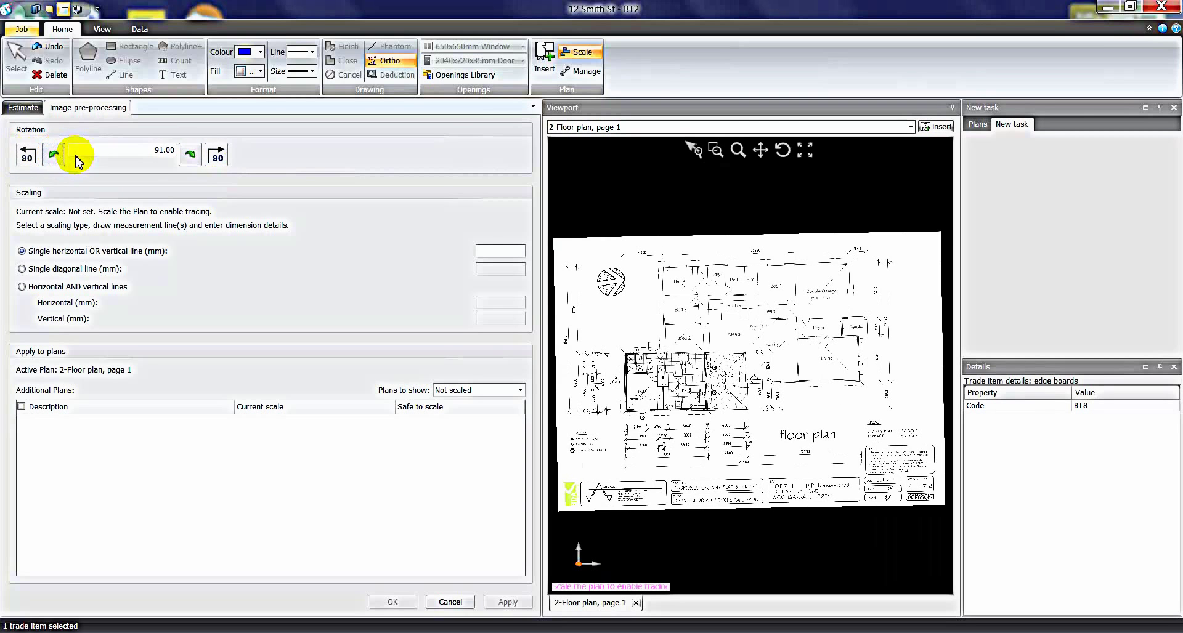
{"action": "left_click", "coordinate": [187, 157]}
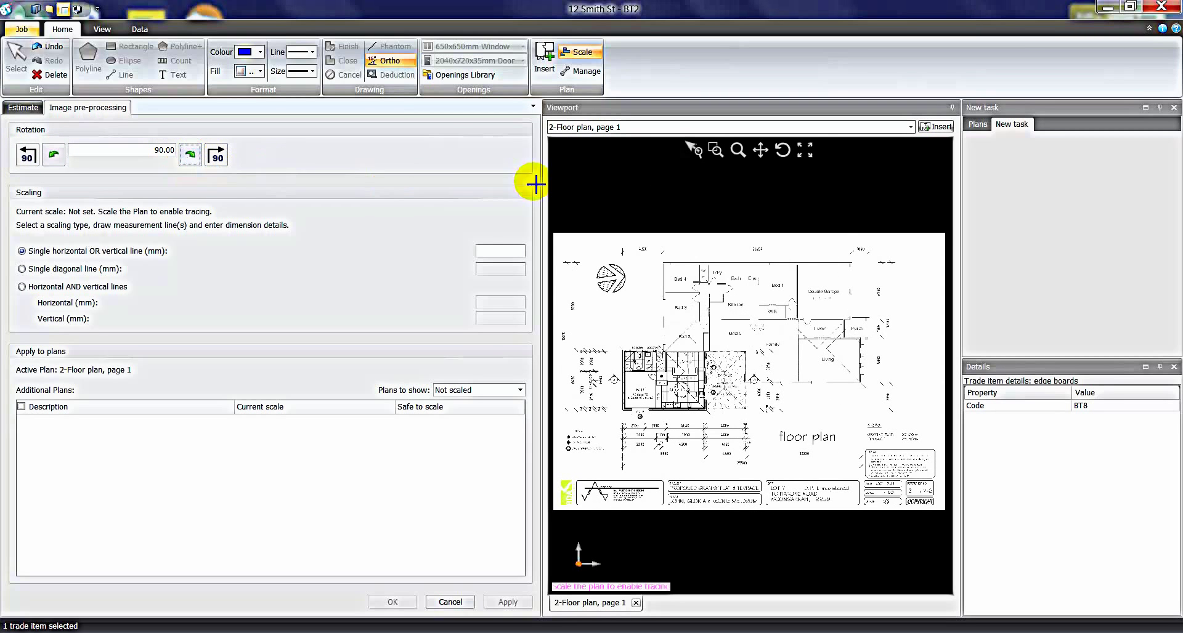
Scale the plan by tracing a single horizontal line along the 4320 dimension above Bed 4 and setting its length to 4320 mm.
{"action": "left_click", "coordinate": [715, 150]}
{"action": "left_click_drag", "start_coordinate": [609, 246], "coordinate": [741, 297]}
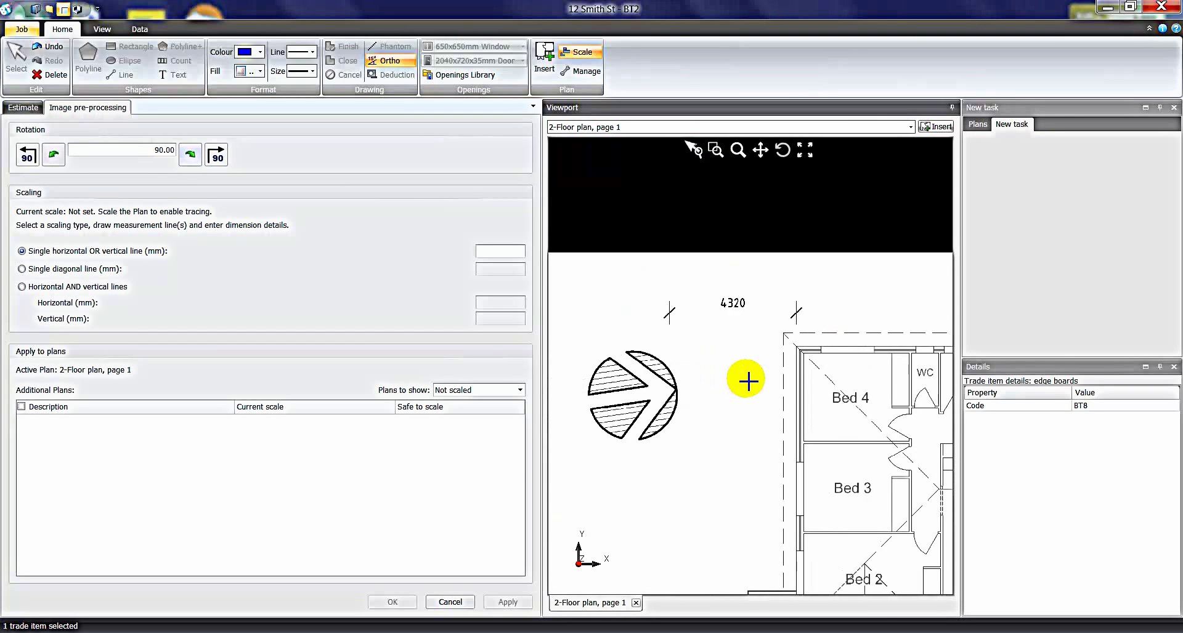
{"action": "left_click", "coordinate": [732, 319]}
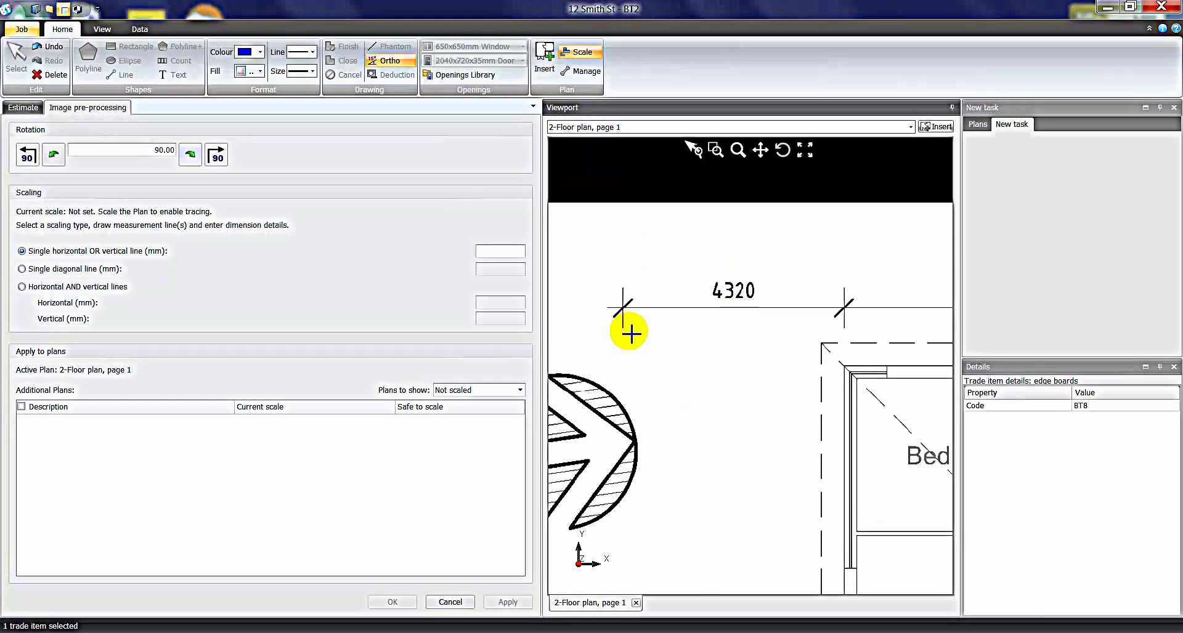
{"action": "left_click", "coordinate": [623, 305]}
{"action": "left_click", "coordinate": [844, 303]}
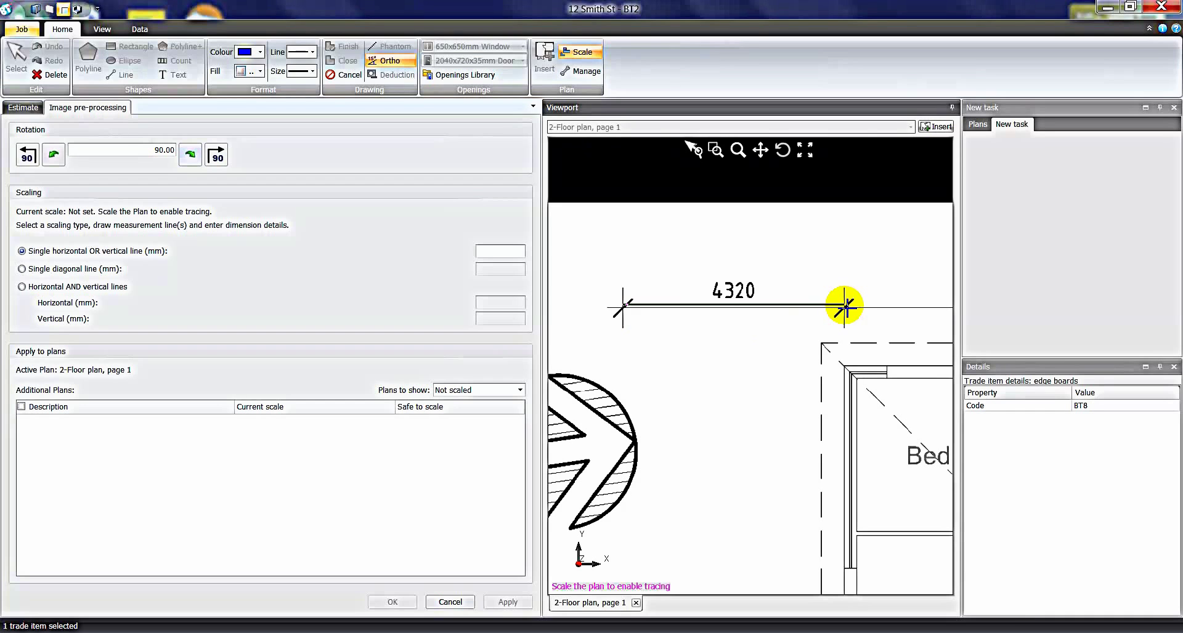
{"action": "left_click", "coordinate": [845, 306]}
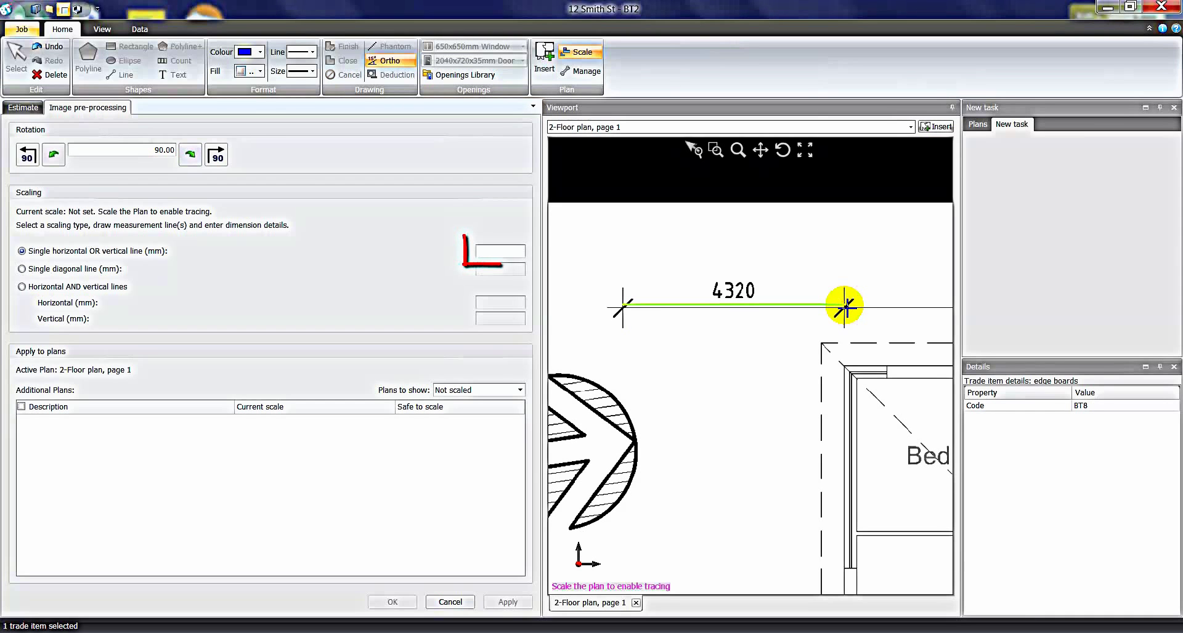
{"action": "type", "text": "4320"}
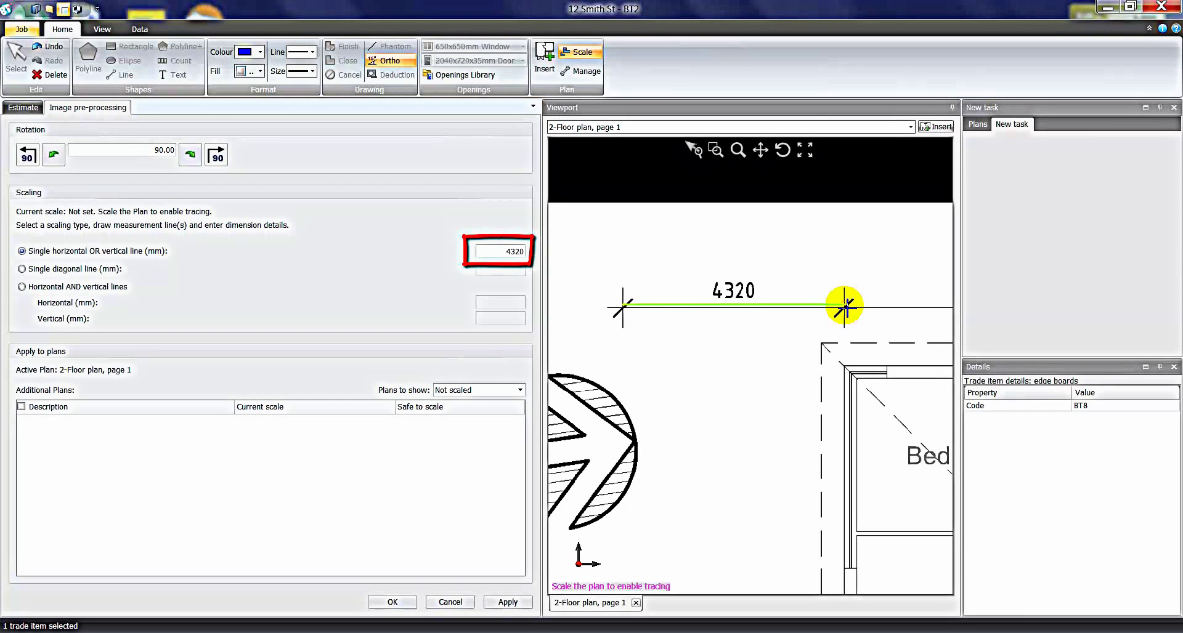
{"action": "double_click", "coordinate": [515, 251]}
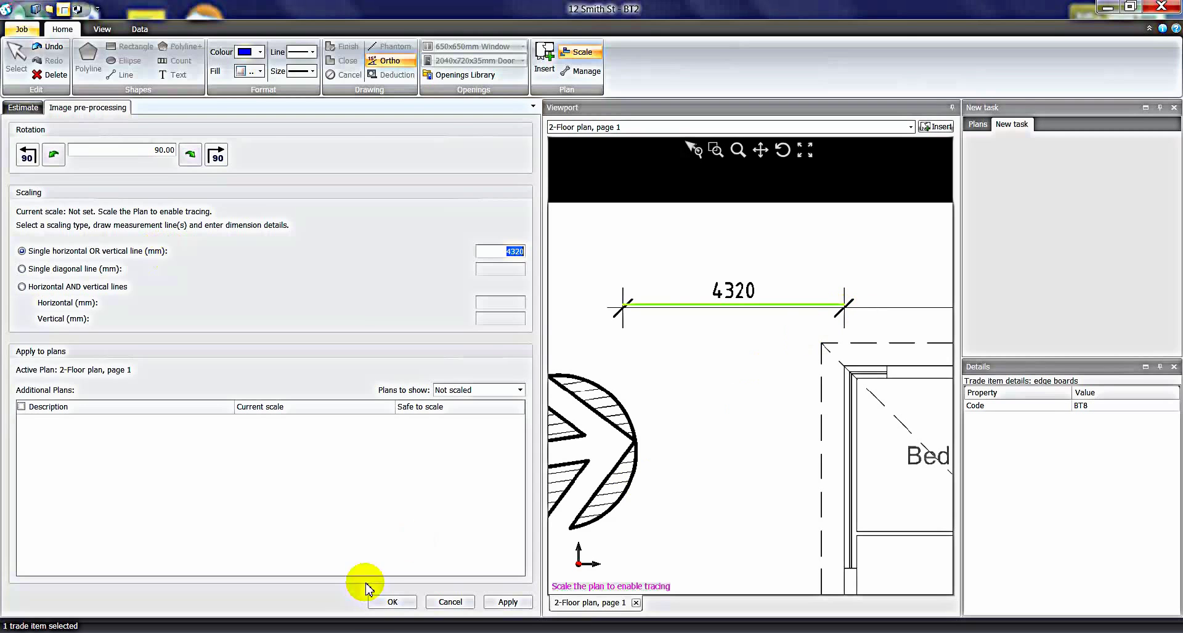
{"action": "left_click", "coordinate": [388, 602]}
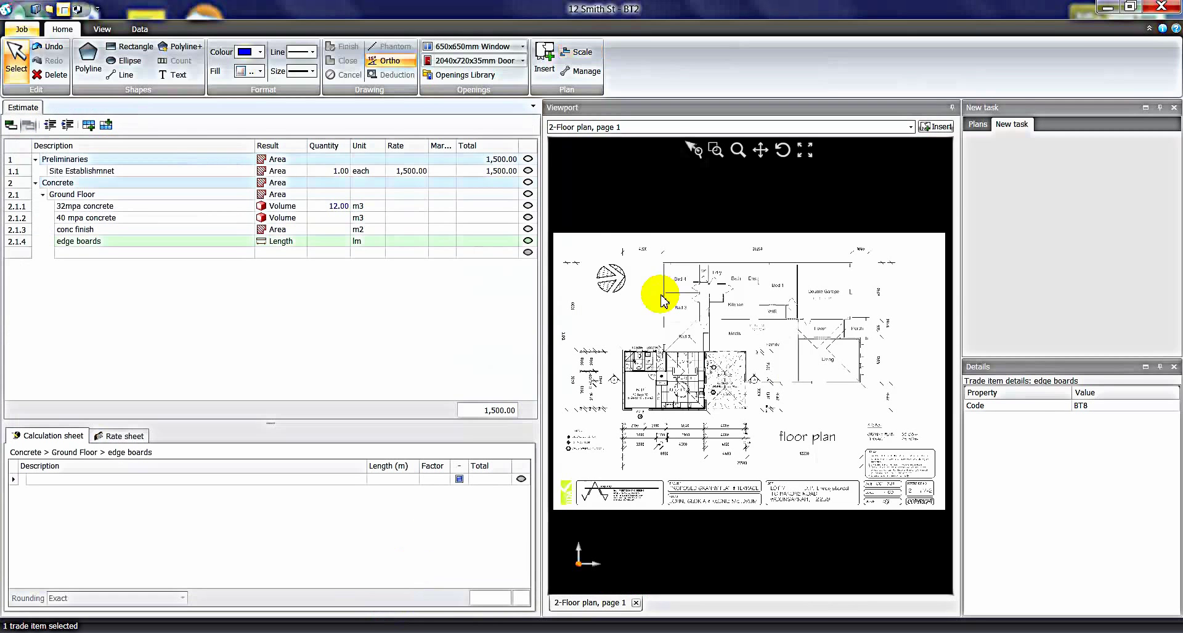
{"action": "left_click", "coordinate": [715, 149]}
{"action": "left_click_drag", "start_coordinate": [591, 243], "coordinate": [892, 343]}
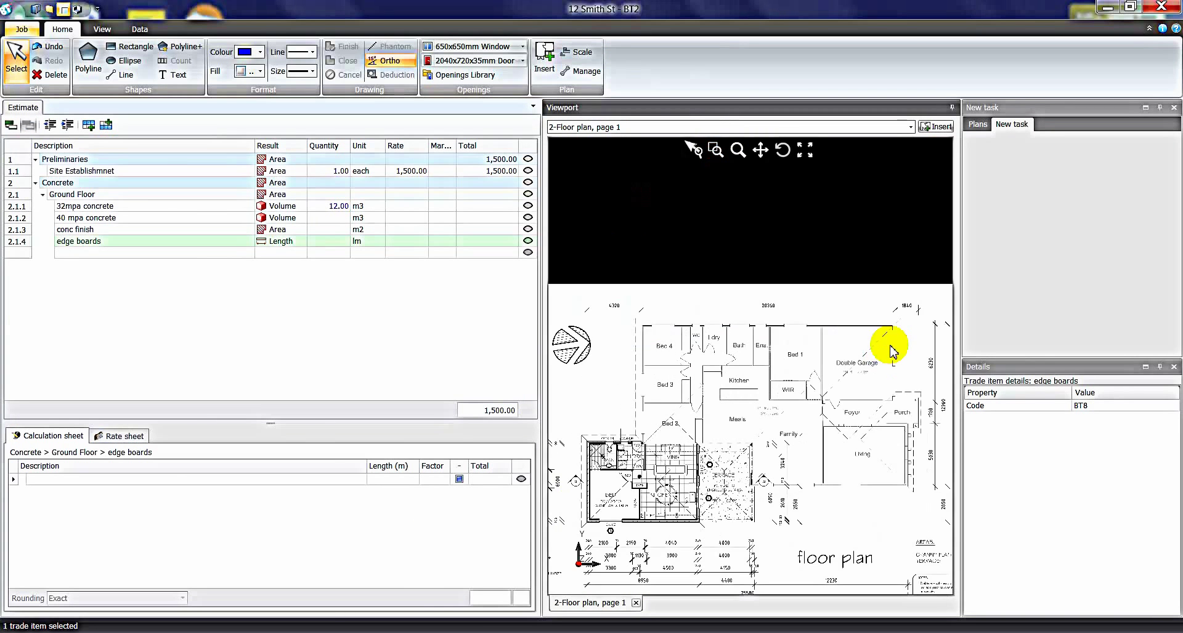
{"action": "scroll", "coordinate": [602, 314], "scroll_direction": "up", "scroll_amount": 3}
{"action": "scroll", "coordinate": [576, 314], "scroll_direction": "up", "scroll_amount": 1}
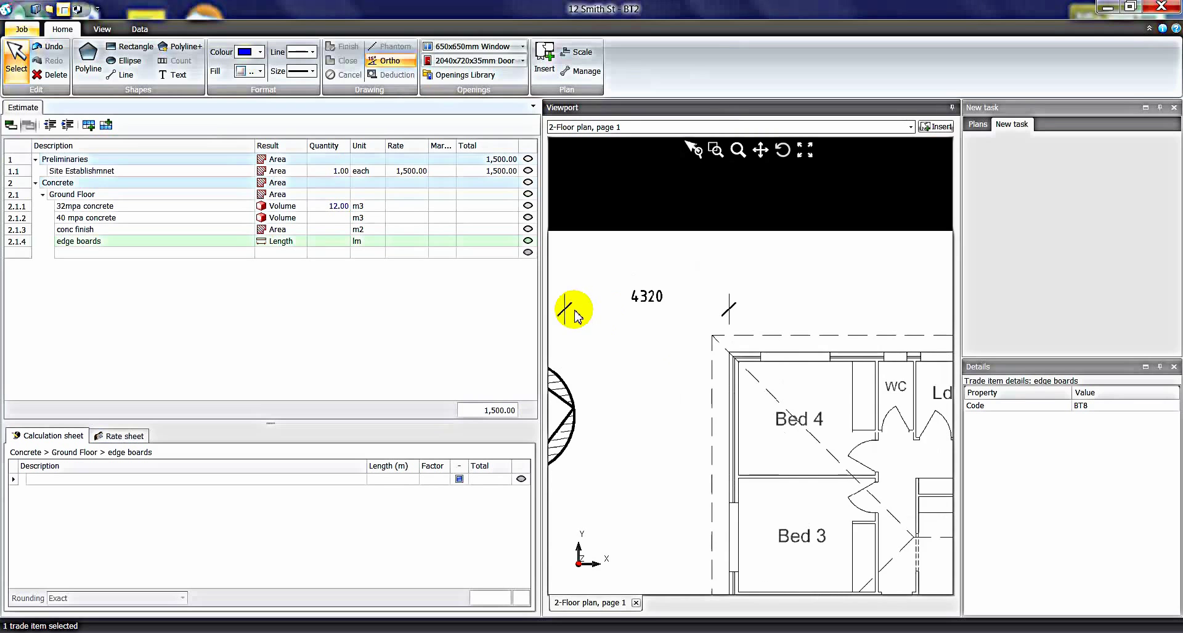
{"action": "scroll", "coordinate": [726, 306], "scroll_direction": "down", "scroll_amount": 4}
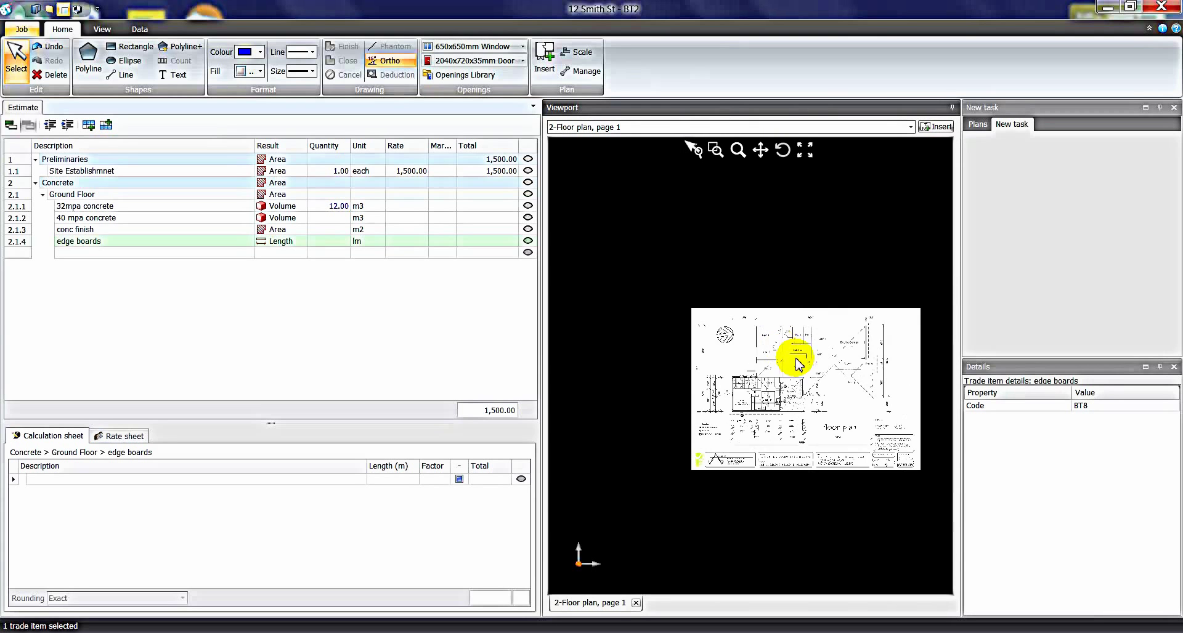
{"action": "scroll", "coordinate": [791, 377], "scroll_direction": "up", "scroll_amount": 4}
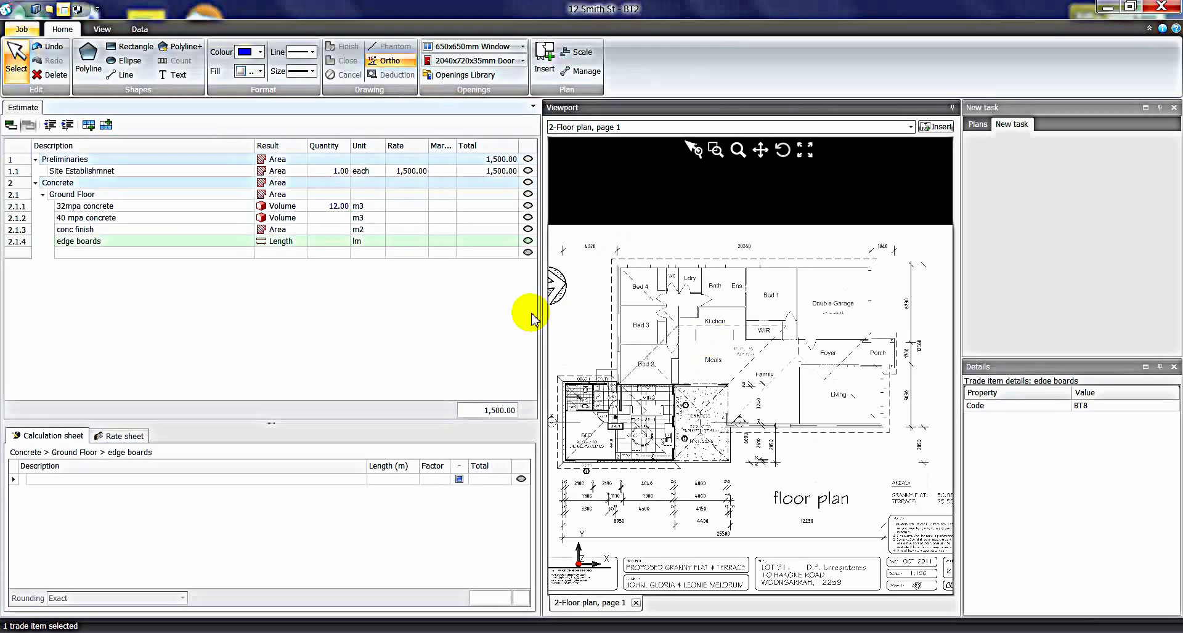
Start a polyline shape assigned to the 40 mpa concrete, conc finish and edge boards trade items together.
{"action": "double_click", "coordinate": [152, 219]}
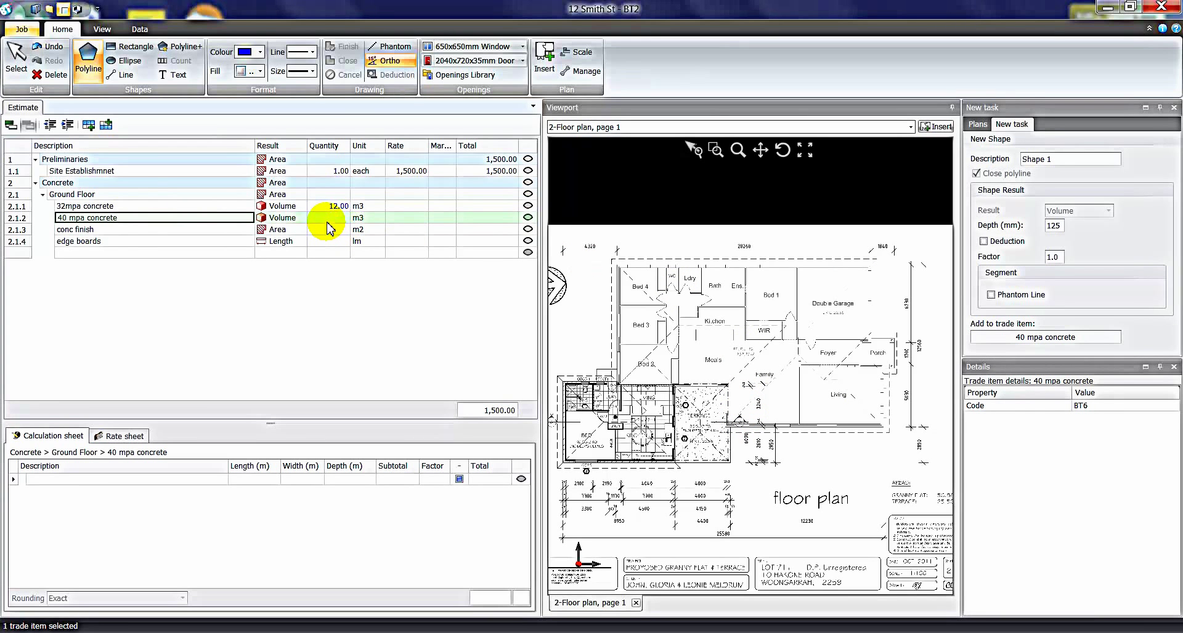
{"action": "left_click", "coordinate": [119, 231], "text": "ctrl"}
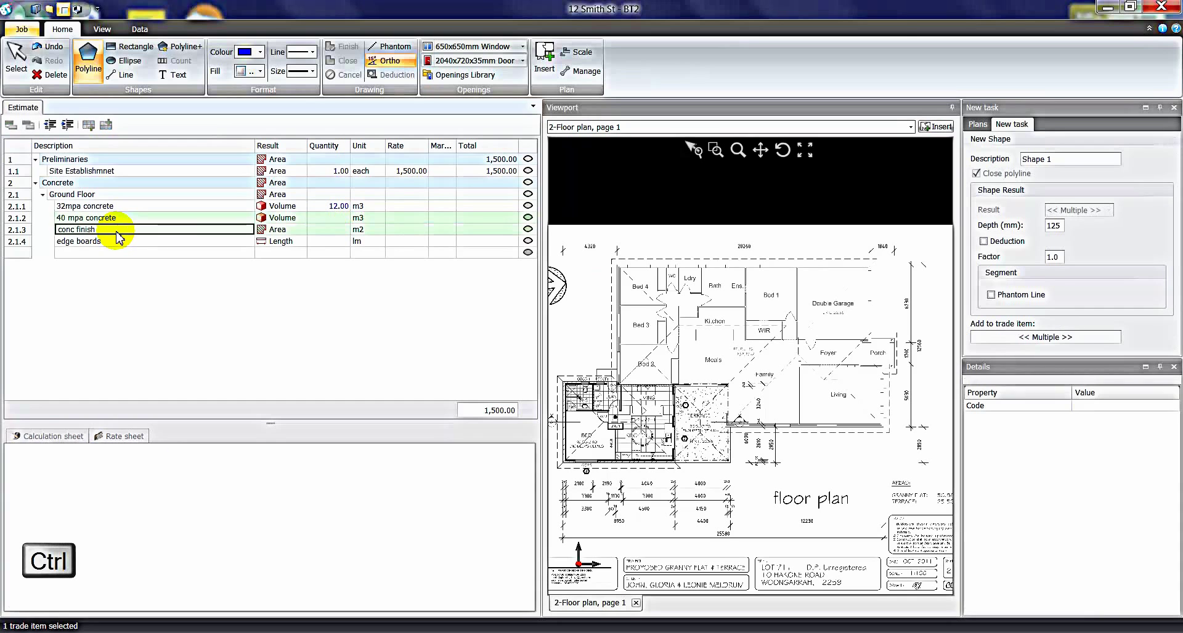
{"action": "left_click", "coordinate": [111, 246], "text": "ctrl"}
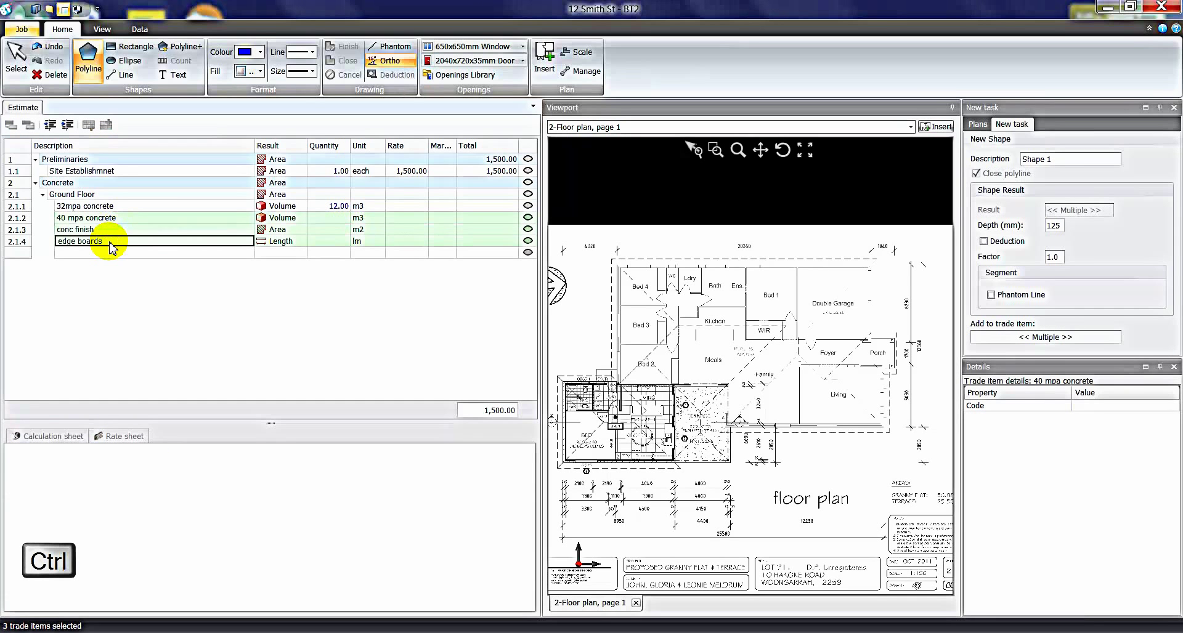
{"action": "left_click", "coordinate": [115, 217]}
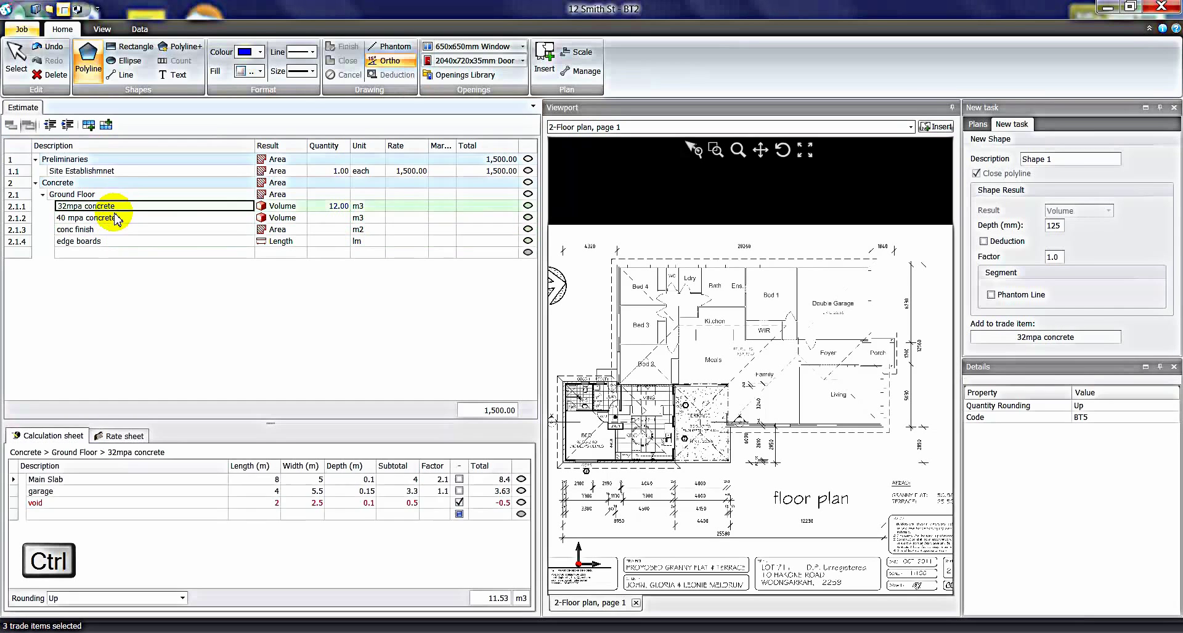
{"action": "left_click", "coordinate": [99, 243], "text": "shift"}
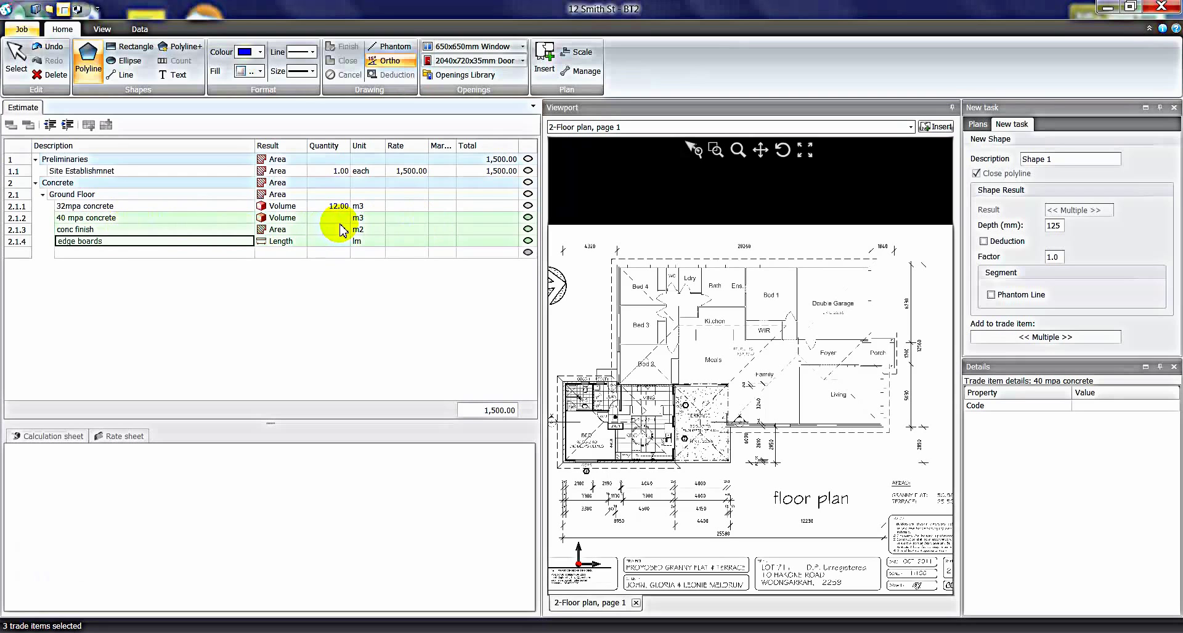
{"action": "left_click", "coordinate": [261, 54]}
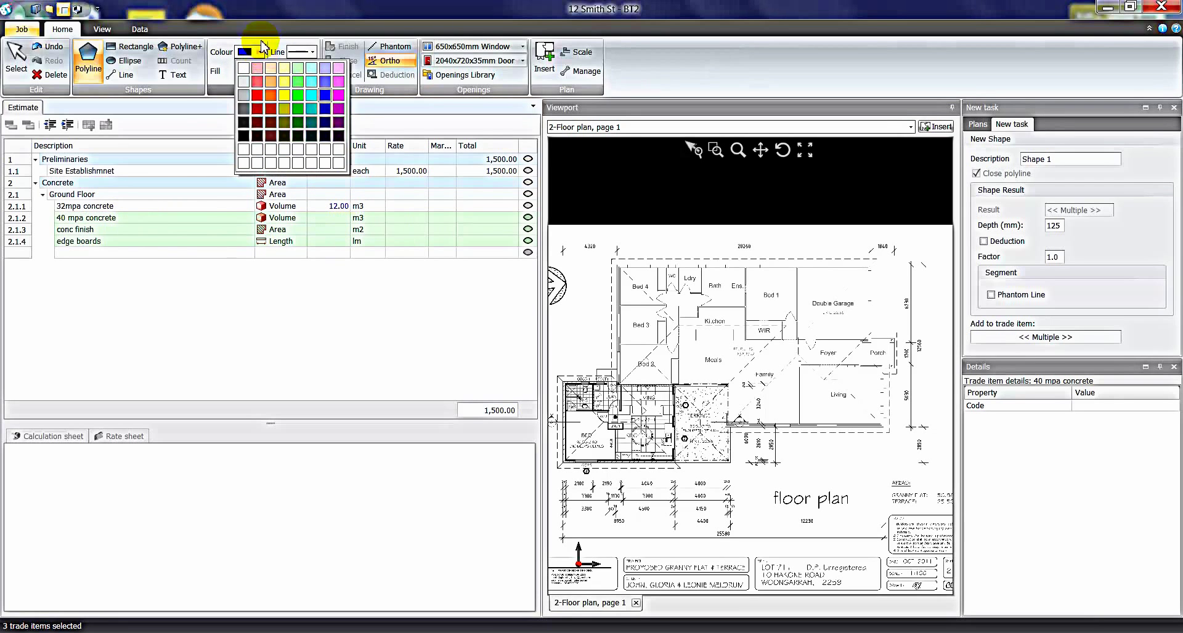
{"action": "left_click", "coordinate": [261, 49]}
{"action": "left_click", "coordinate": [260, 71]}
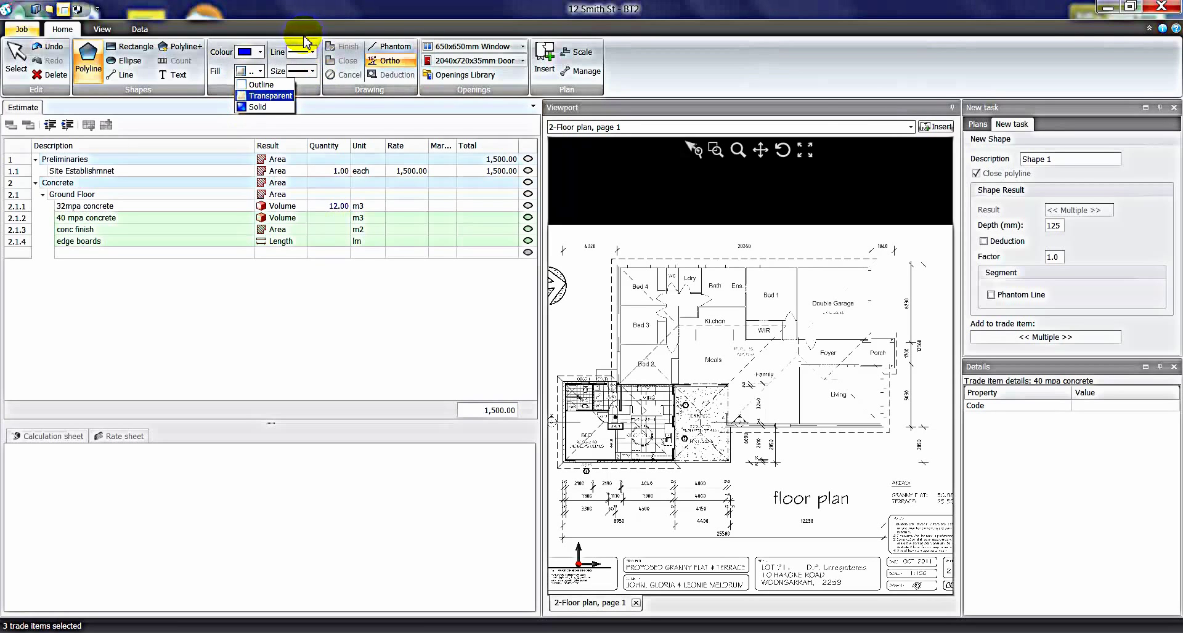
Look through the fill, line style and line size options for the new shape.
{"action": "left_click", "coordinate": [282, 89]}
{"action": "left_click", "coordinate": [312, 52]}
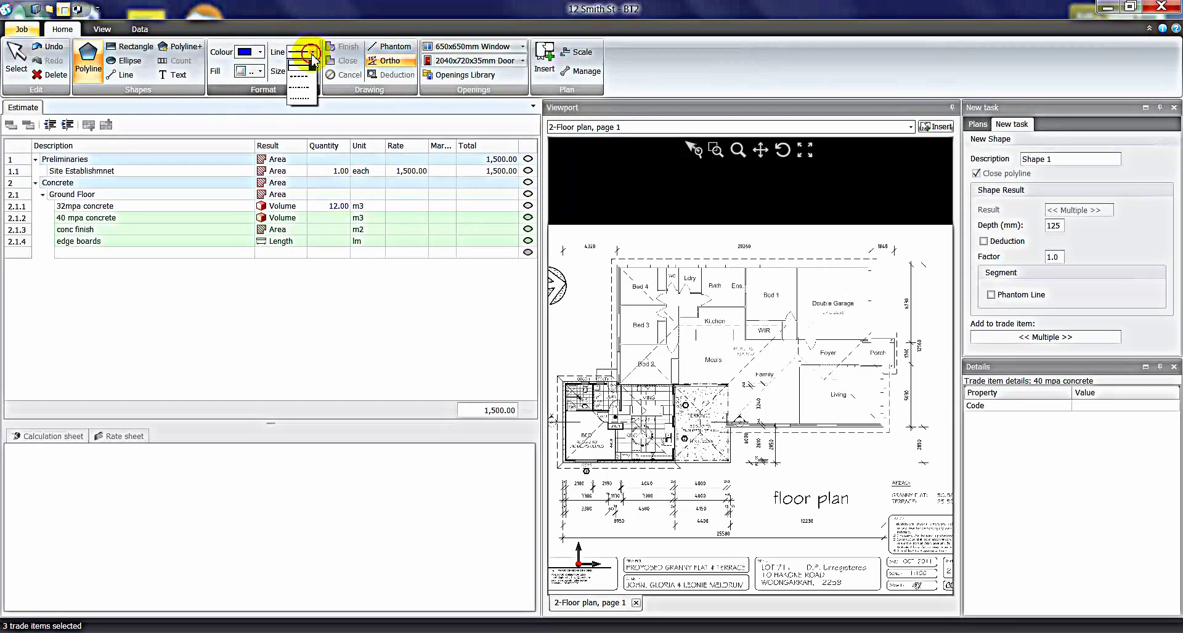
{"action": "left_click", "coordinate": [311, 61]}
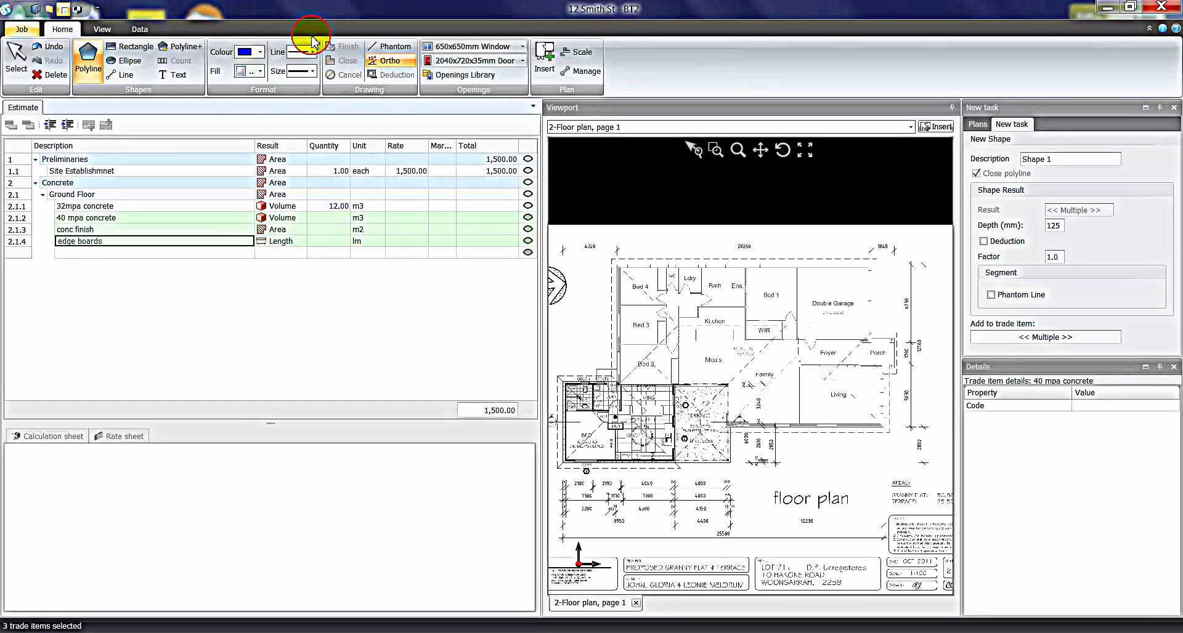
{"action": "left_click", "coordinate": [315, 71]}
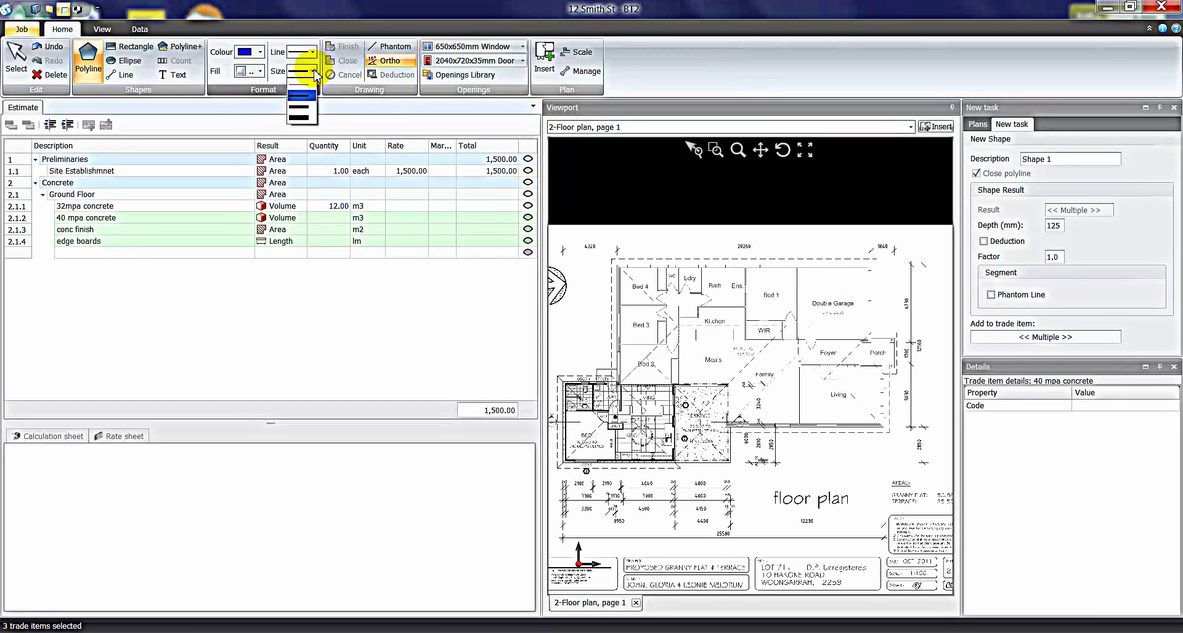
{"action": "left_click", "coordinate": [271, 93]}
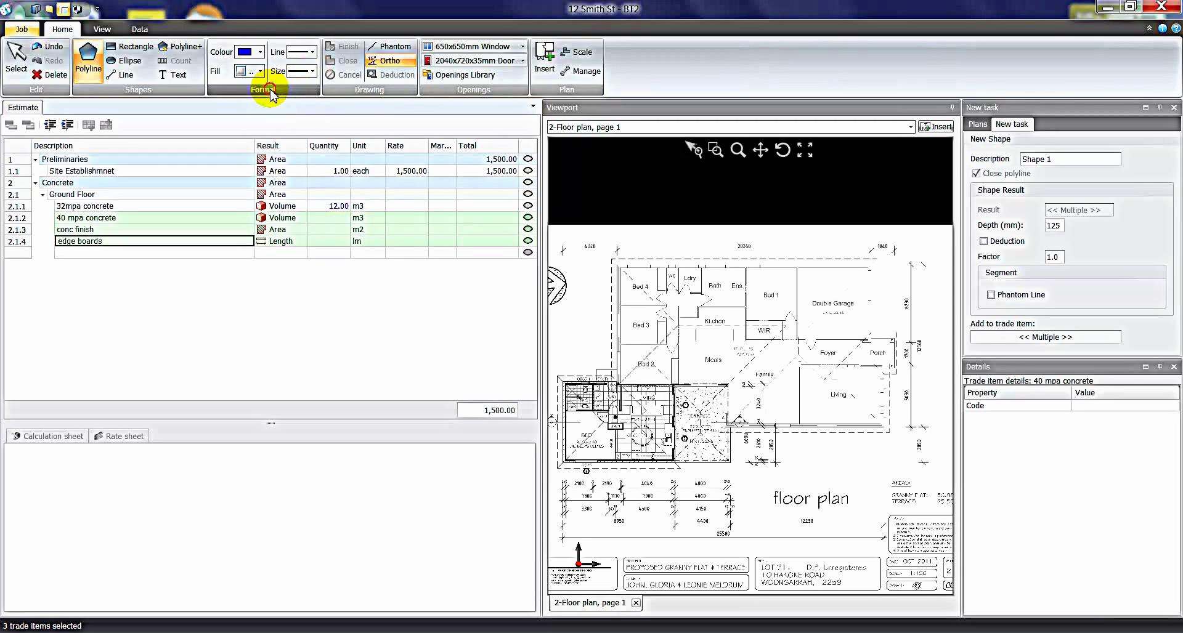
Start the slab outline at Bed 4's outer corner and trace the upper exterior wall to the Double Garage's far corner.
{"action": "left_click", "coordinate": [716, 150]}
{"action": "left_click_drag", "start_coordinate": [597, 265], "coordinate": [708, 335]}
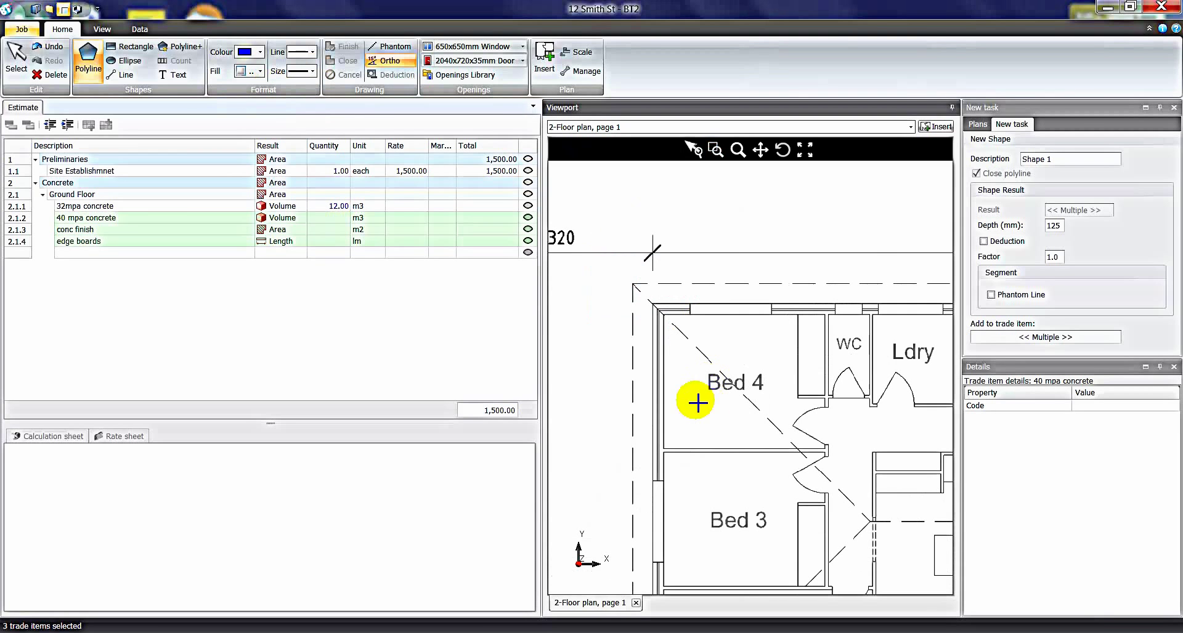
{"action": "left_click", "coordinate": [653, 304]}
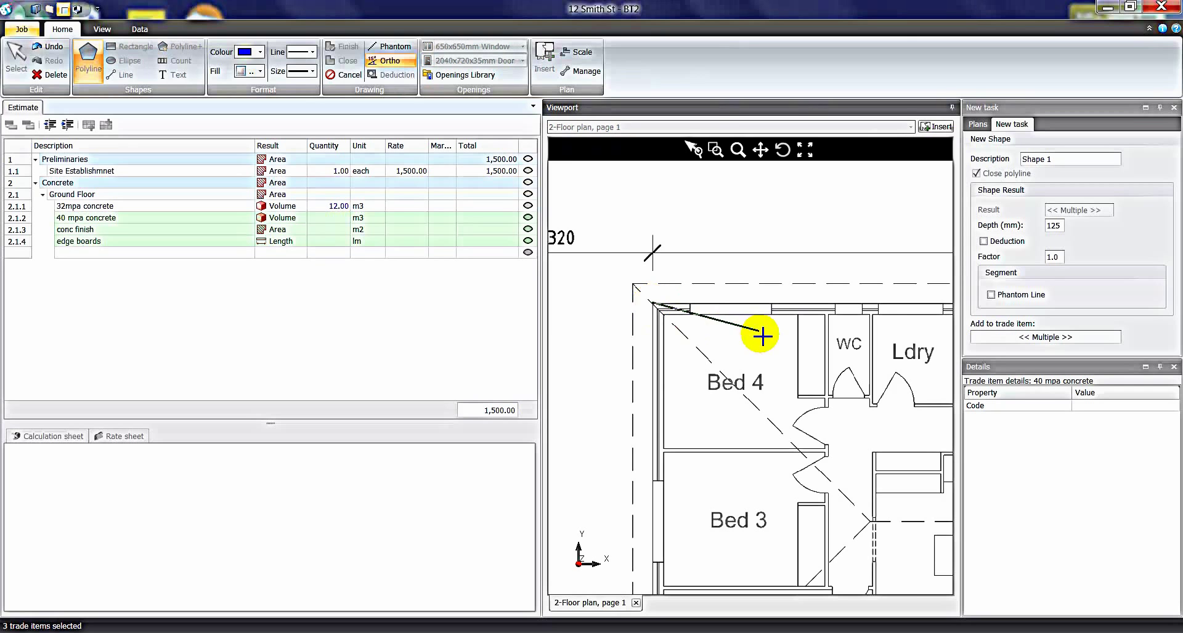
{"action": "scroll", "coordinate": [823, 335], "scroll_direction": "down", "scroll_amount": 2}
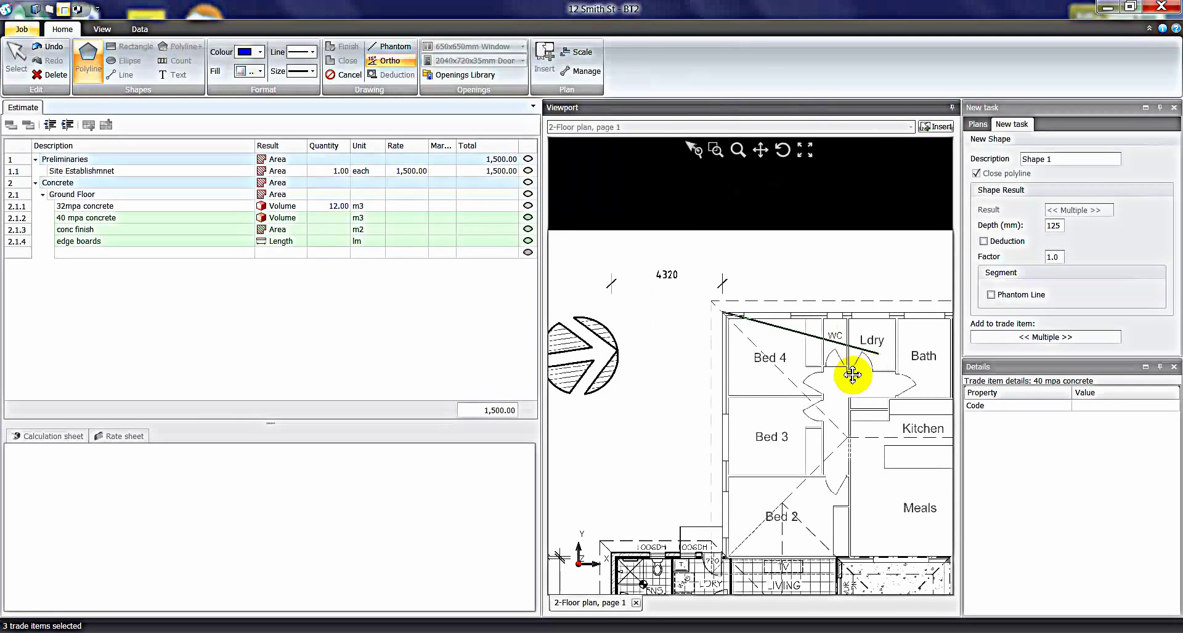
{"action": "scroll", "coordinate": [844, 369], "scroll_direction": "down", "scroll_amount": 2}
{"action": "scroll", "coordinate": [707, 362], "scroll_direction": "up", "scroll_amount": 2}
{"action": "scroll", "coordinate": [879, 343], "scroll_direction": "down", "scroll_amount": 3}
{"action": "scroll", "coordinate": [891, 346], "scroll_direction": "up", "scroll_amount": 3}
{"action": "scroll", "coordinate": [891, 346], "scroll_direction": "up", "scroll_amount": 1}
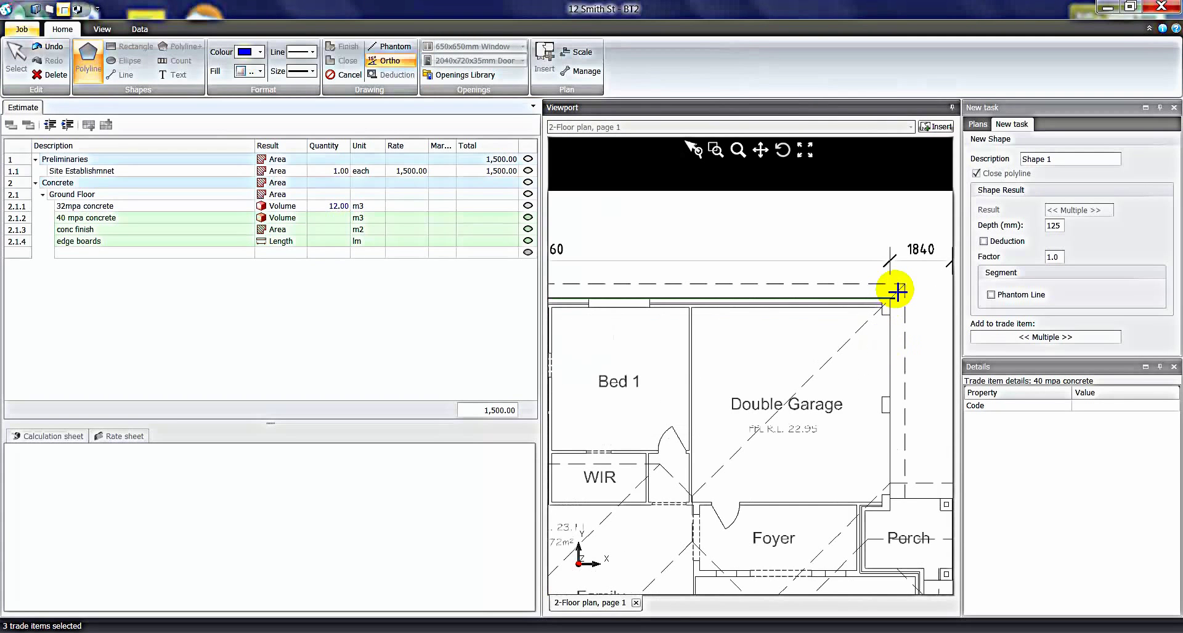
{"action": "left_click", "coordinate": [890, 301]}
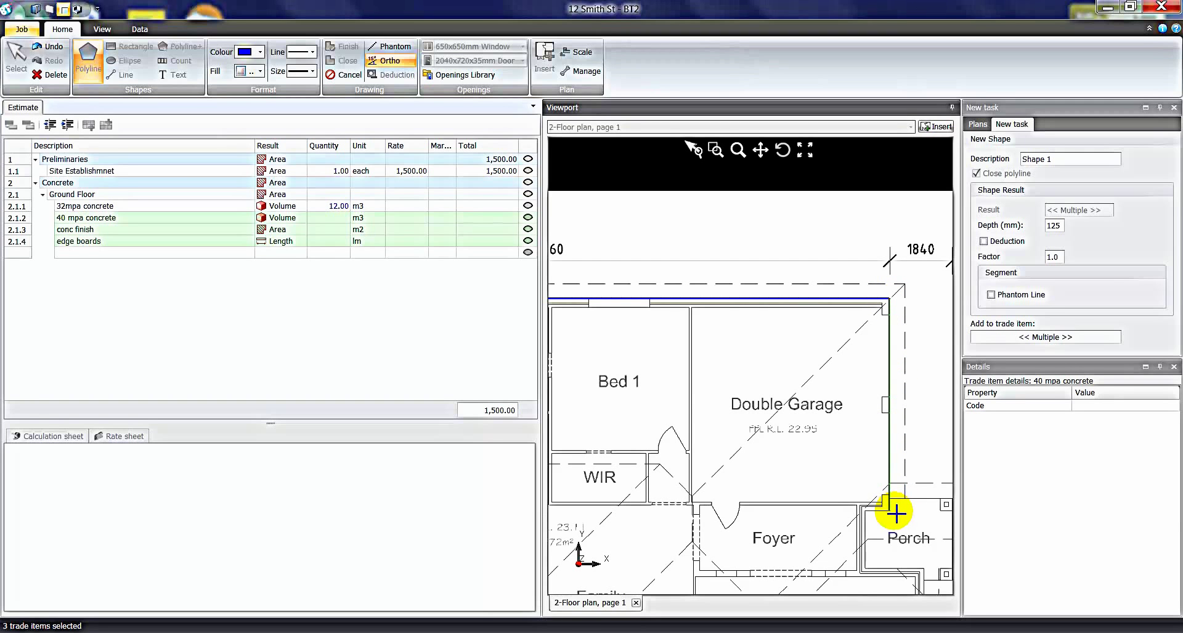
Continue the outline down the Double Garage's outer wall and around the Porch recess to the Living room's upper outer corner.
{"action": "scroll", "coordinate": [890, 511], "scroll_direction": "down", "scroll_amount": 2}
{"action": "scroll", "coordinate": [891, 511], "scroll_direction": "up", "scroll_amount": 4}
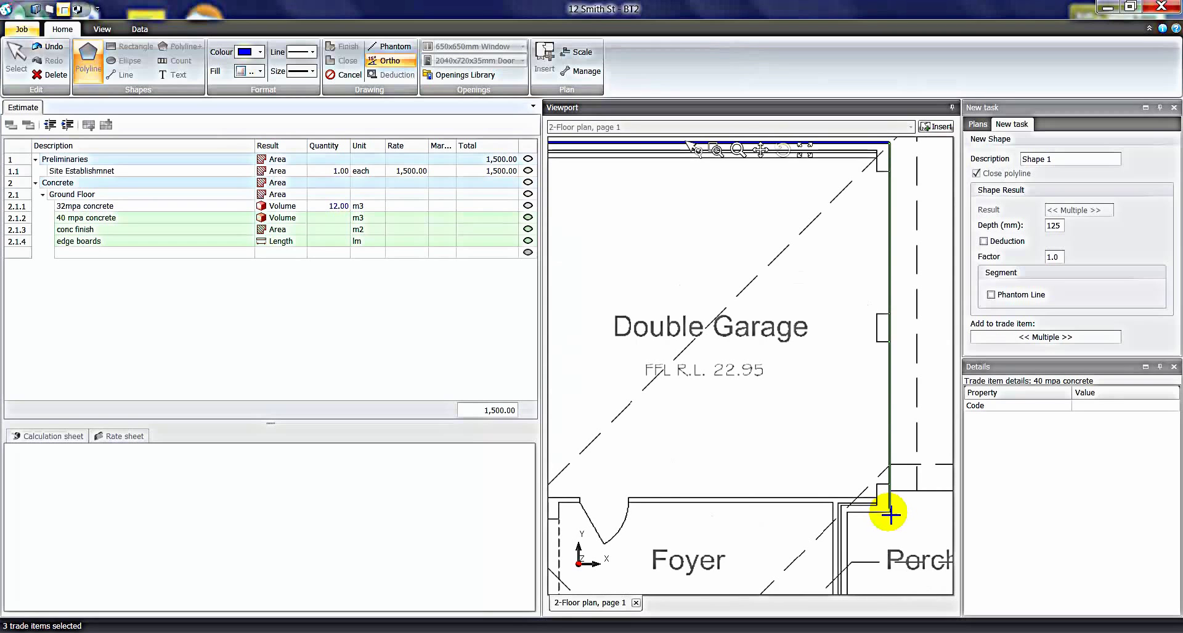
{"action": "left_click", "coordinate": [890, 513]}
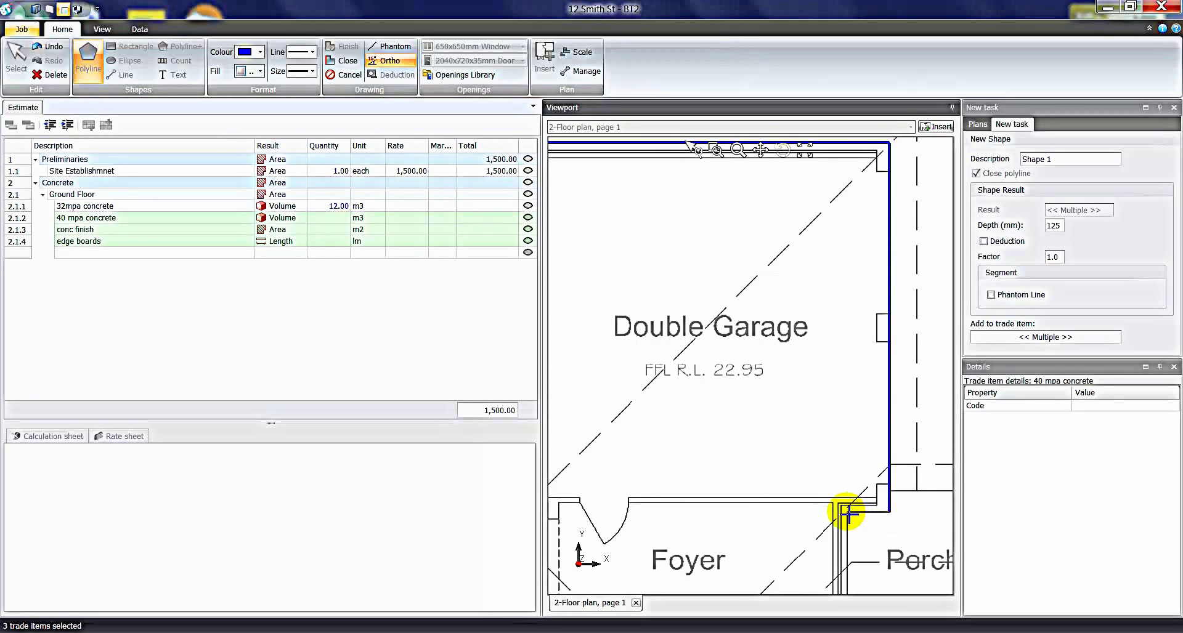
{"action": "left_click", "coordinate": [848, 513]}
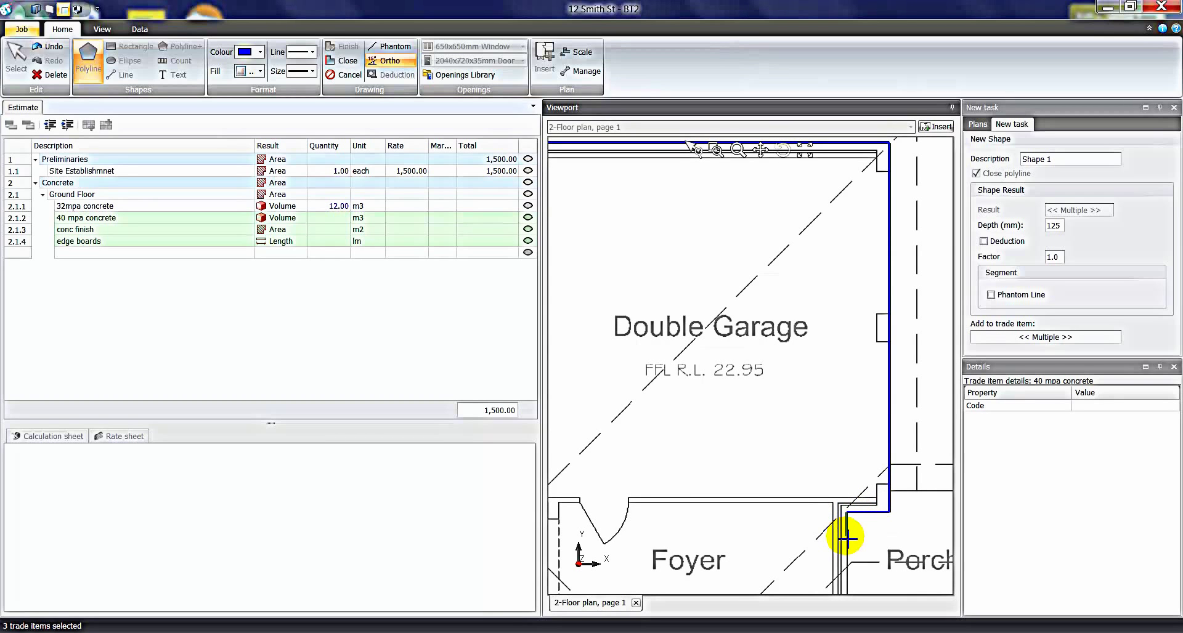
{"action": "left_click_drag", "start_coordinate": [844, 536], "coordinate": [718, 403]}
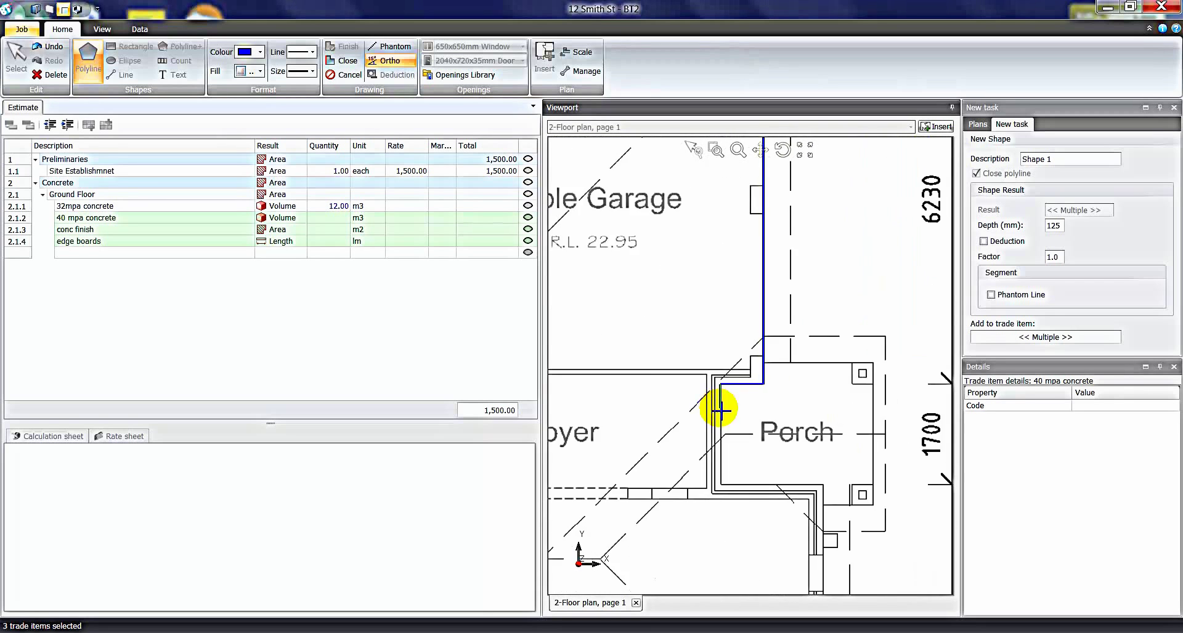
{"action": "left_click", "coordinate": [726, 484]}
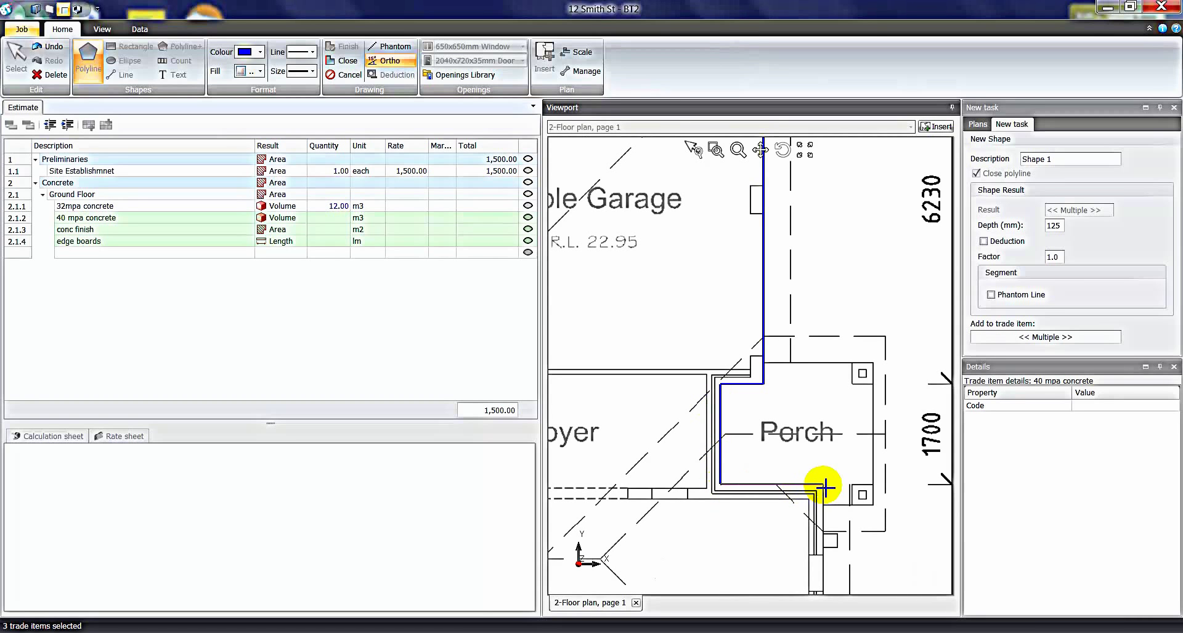
{"action": "left_click", "coordinate": [823, 488]}
Extend the outline straight down the Living room's outer wall to its lower exterior corner, using Ortho.
{"action": "left_click_drag", "start_coordinate": [826, 523], "coordinate": [842, 284]}
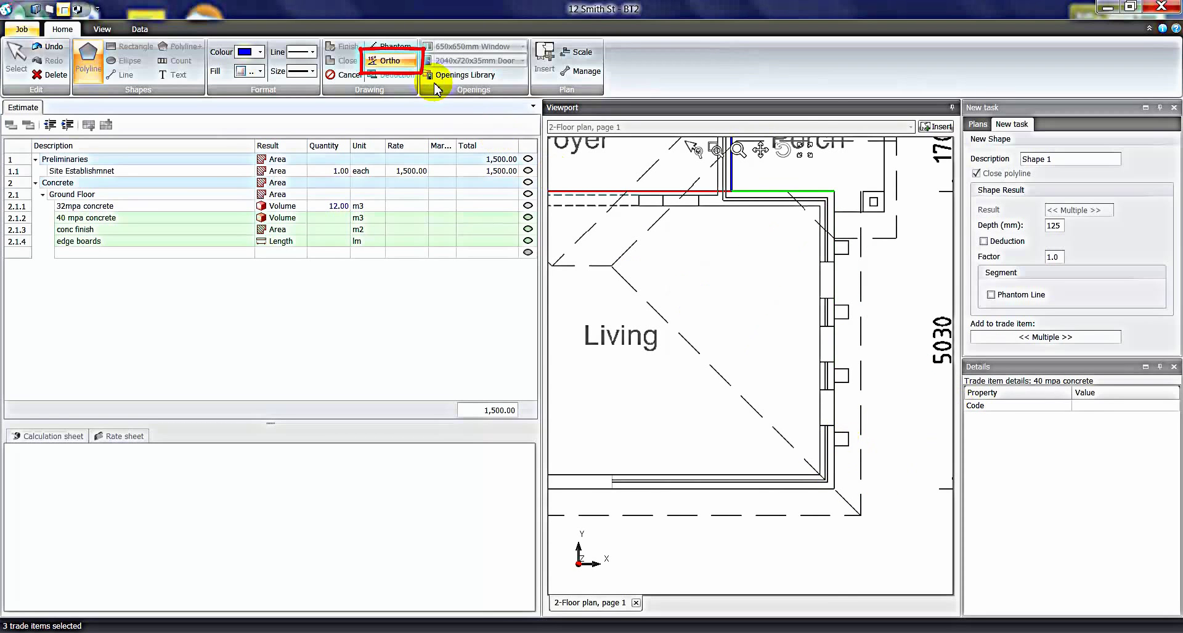
{"action": "left_click", "coordinate": [387, 64]}
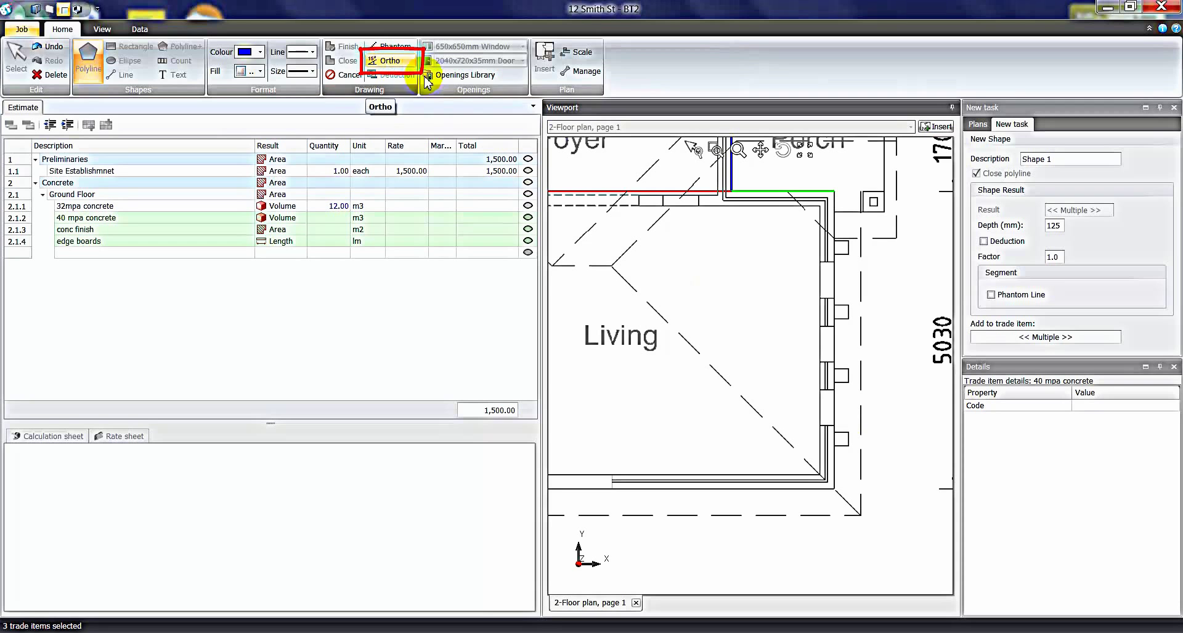
{"action": "left_click", "coordinate": [833, 237]}
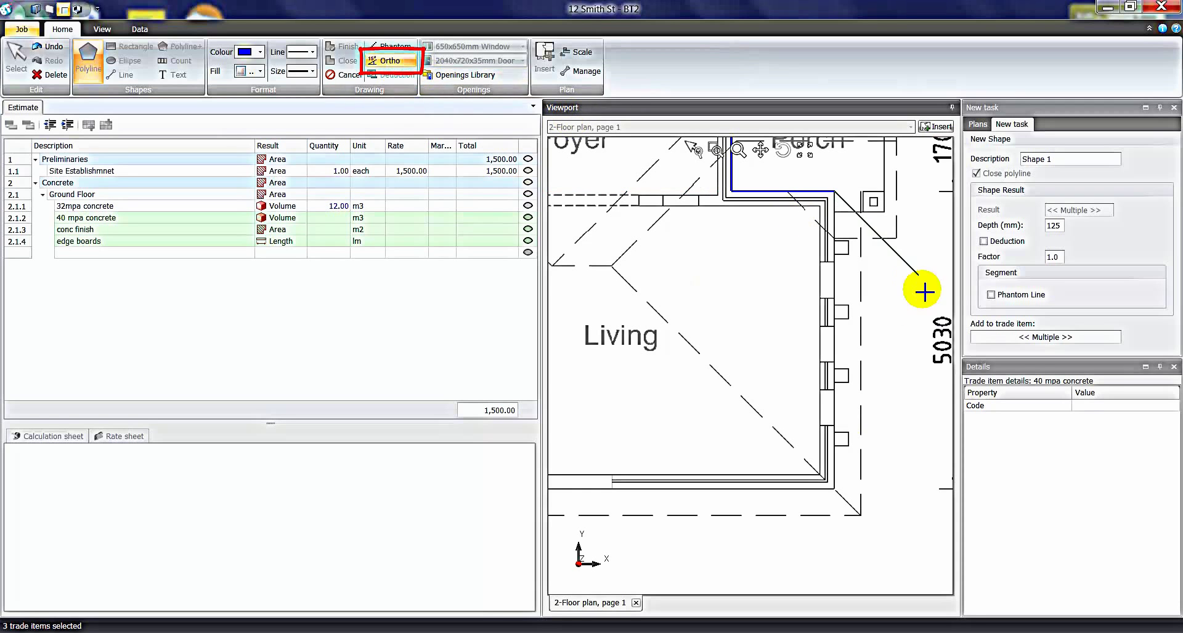
{"action": "left_click", "coordinate": [836, 491]}
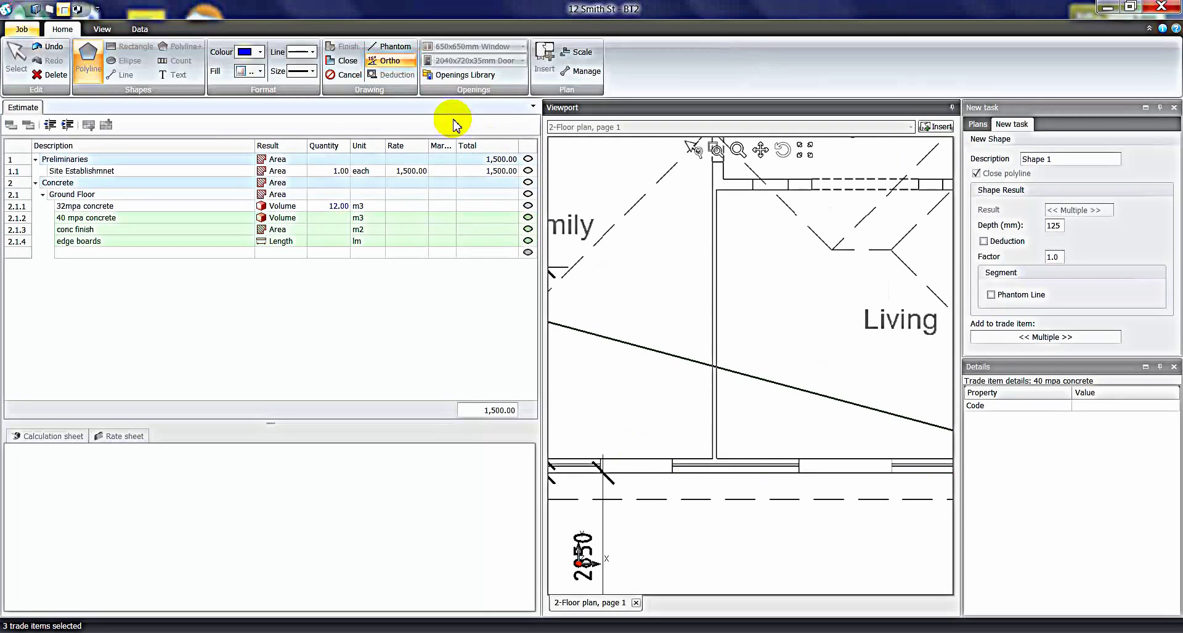
Trace the lower wall past Living and Family, up beside the Terrace and along its upper edge to the granny flat wall, using Ortho.
{"action": "left_click", "coordinate": [390, 60]}
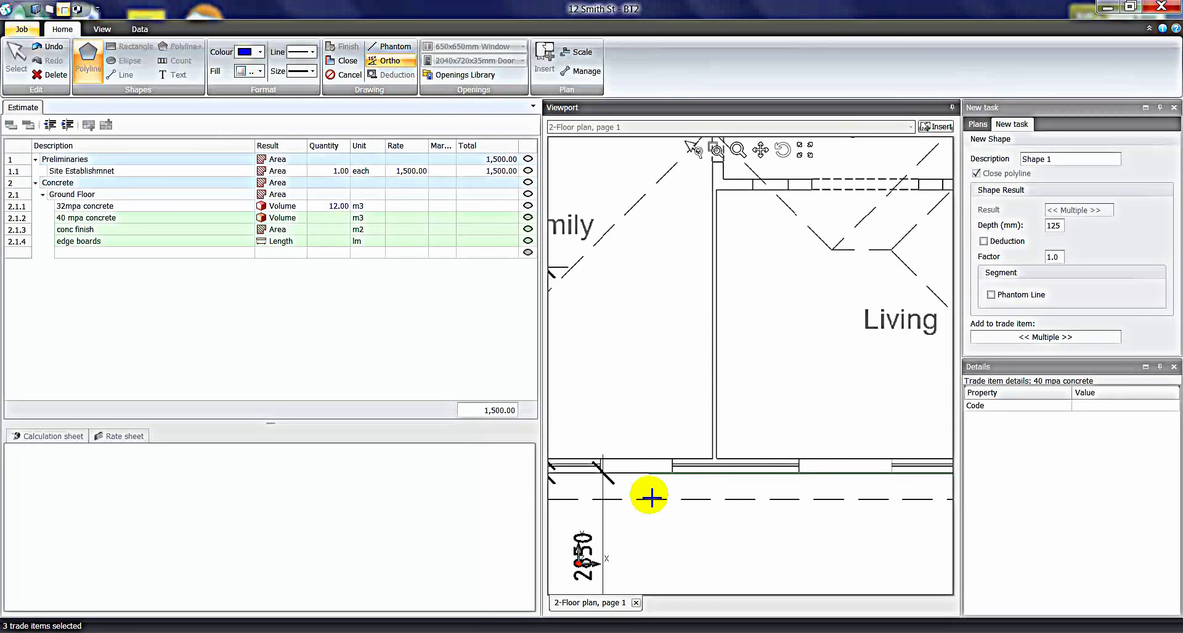
{"action": "scroll", "coordinate": [649, 498], "scroll_direction": "down", "scroll_amount": 3}
{"action": "scroll", "coordinate": [696, 507], "scroll_direction": "up", "scroll_amount": 1}
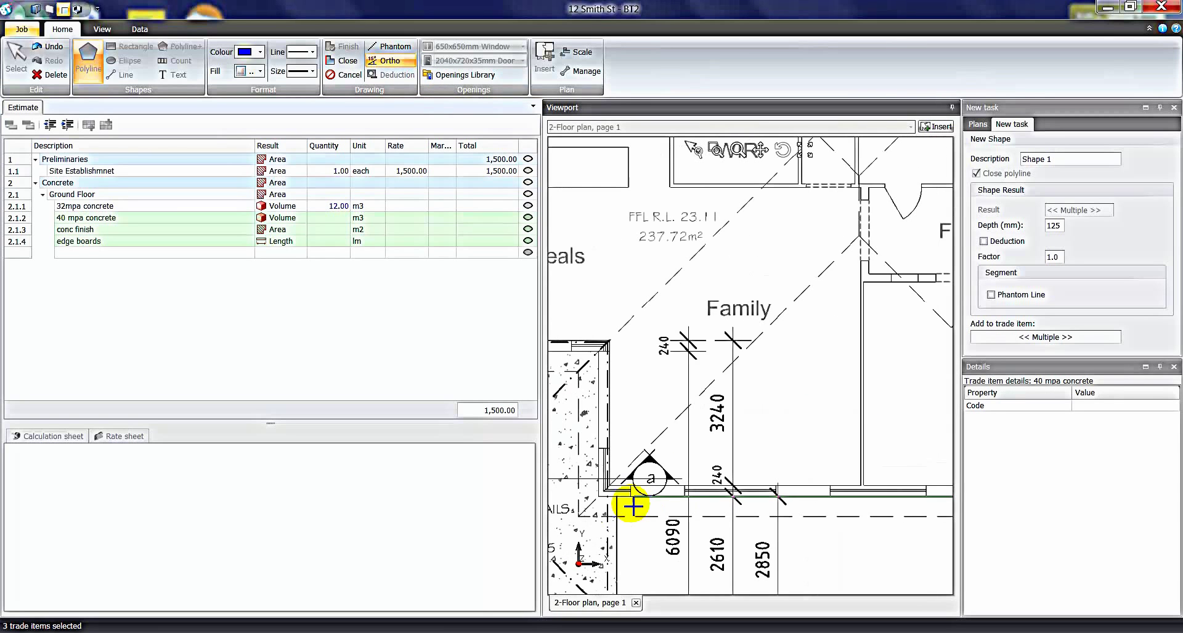
{"action": "left_click", "coordinate": [599, 498]}
{"action": "left_click", "coordinate": [602, 352]}
{"action": "left_click", "coordinate": [678, 347]}
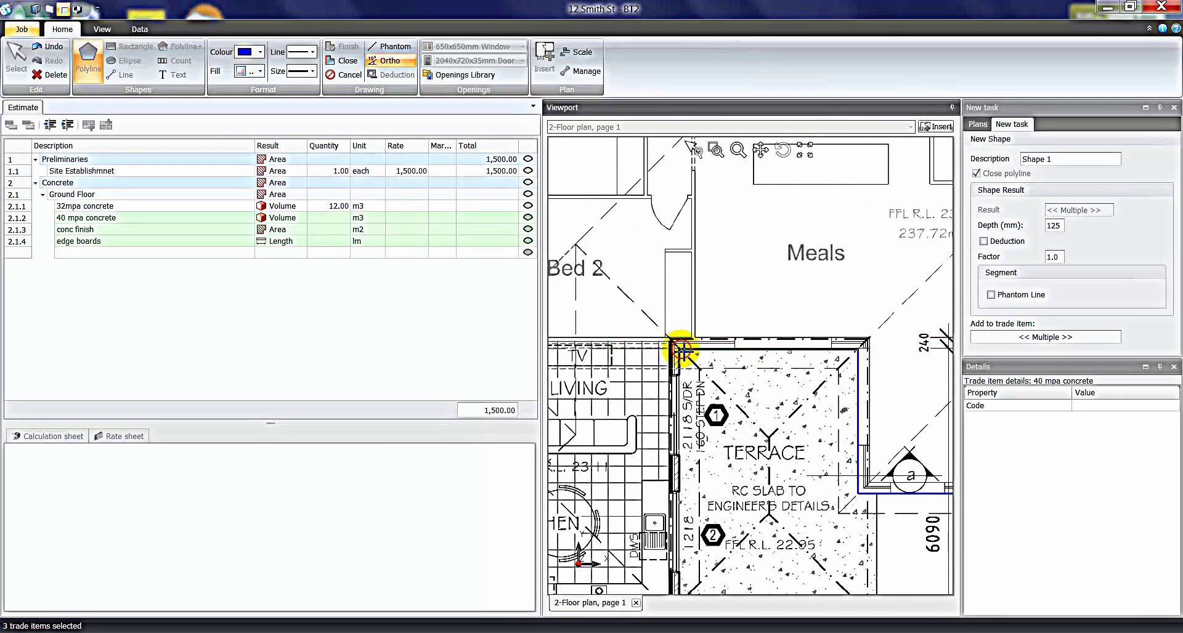
Trace around the granny flat's exterior walls and up past Bed 2 and Bed 3, closing the outline at Bed 4's starting corner.
{"action": "scroll", "coordinate": [706, 519], "scroll_direction": "down", "scroll_amount": 3}
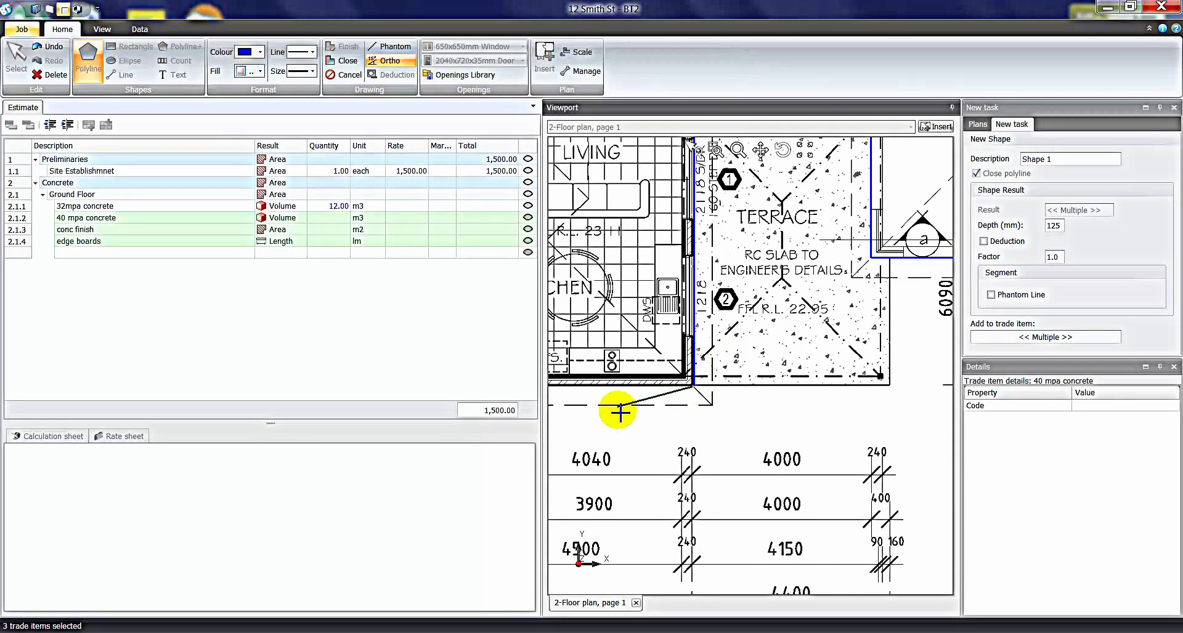
{"action": "scroll", "coordinate": [596, 422], "scroll_direction": "left", "scroll_amount": 4}
{"action": "left_click", "coordinate": [582, 404]}
{"action": "scroll", "coordinate": [670, 496], "scroll_direction": "up", "scroll_amount": 3}
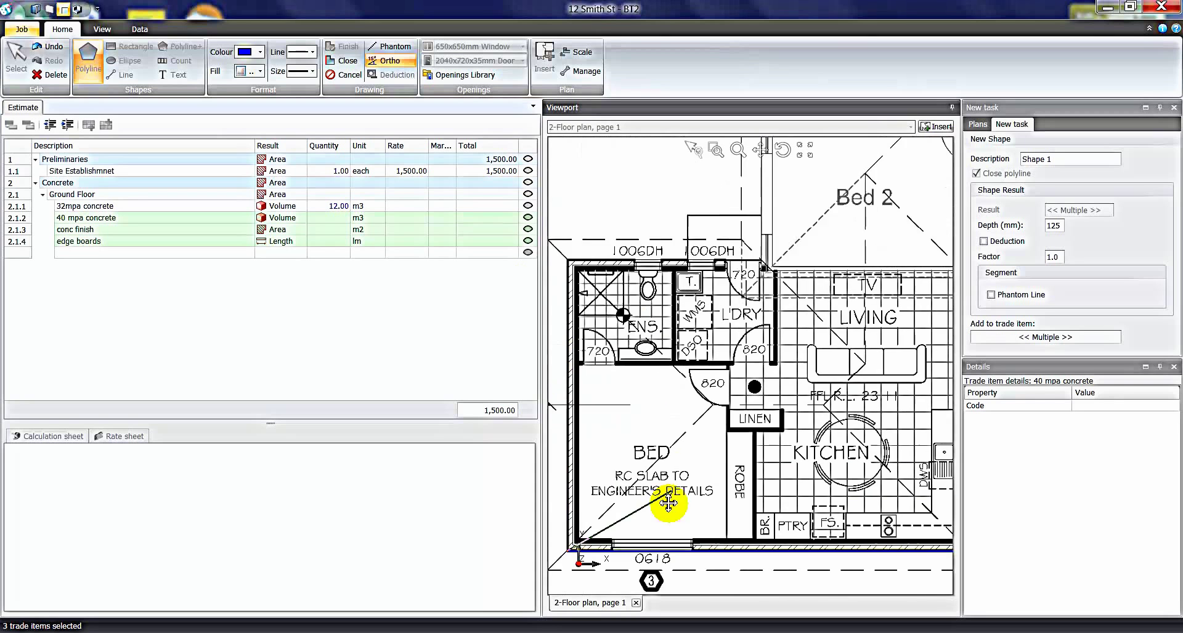
{"action": "left_click", "coordinate": [560, 290]}
{"action": "left_click", "coordinate": [769, 284]}
{"action": "scroll", "coordinate": [769, 283], "scroll_direction": "up", "scroll_amount": 5}
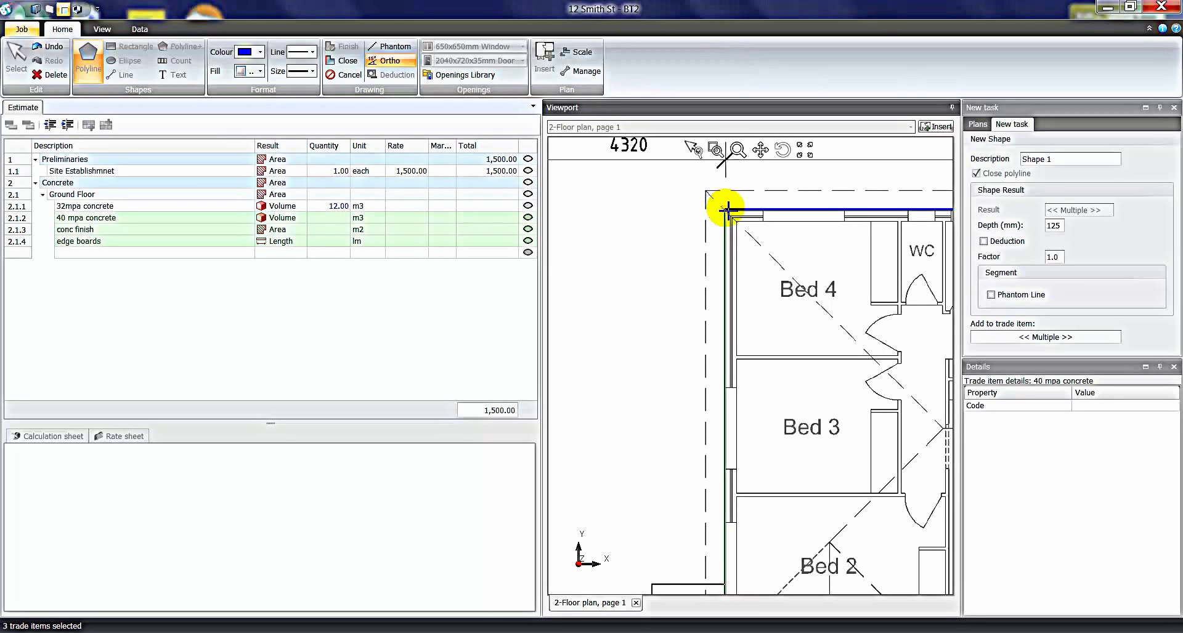
{"action": "left_click", "coordinate": [727, 210]}
Review the traced slab shape on the plan and the calculated quantities of the edge boards and conc finish items.
{"action": "scroll", "coordinate": [854, 343], "scroll_direction": "down", "scroll_amount": 3}
{"action": "left_click_drag", "start_coordinate": [854, 345], "coordinate": [701, 278]}
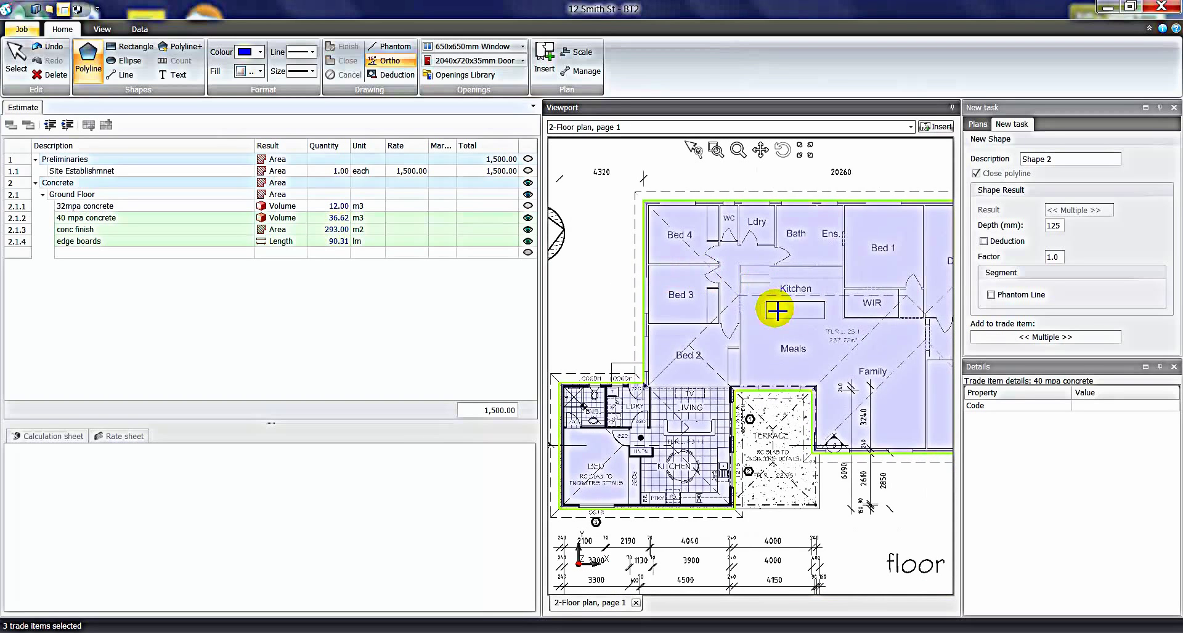
{"action": "scroll", "coordinate": [776, 309], "scroll_direction": "down", "scroll_amount": 1}
{"action": "left_click_drag", "start_coordinate": [785, 324], "coordinate": [736, 338]}
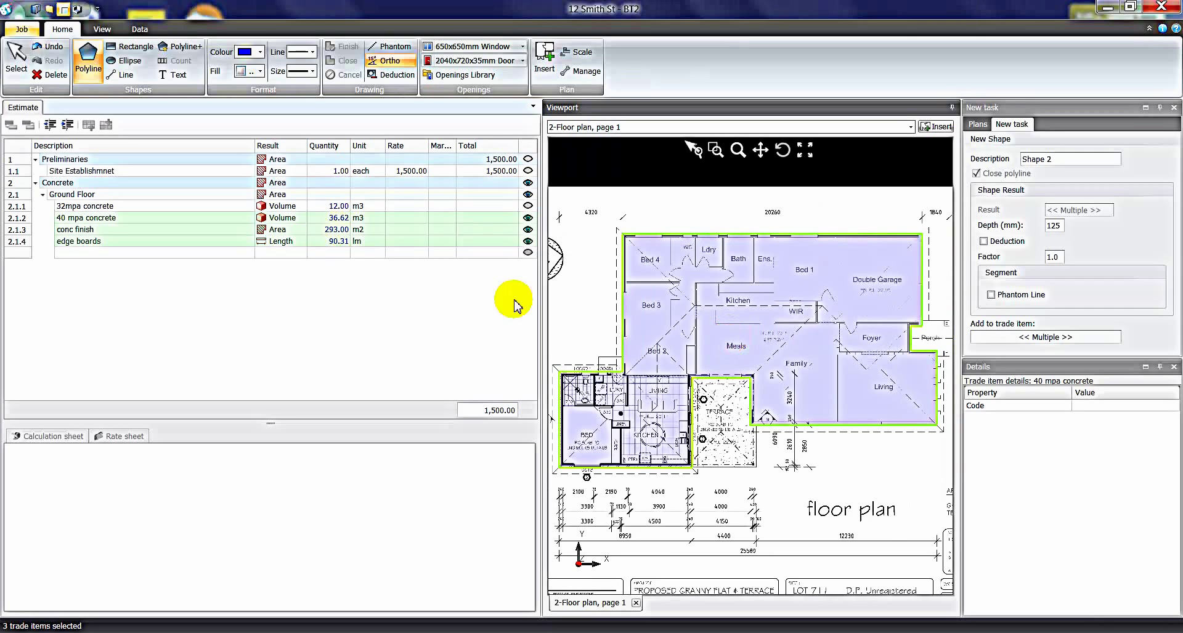
{"action": "left_click", "coordinate": [328, 253]}
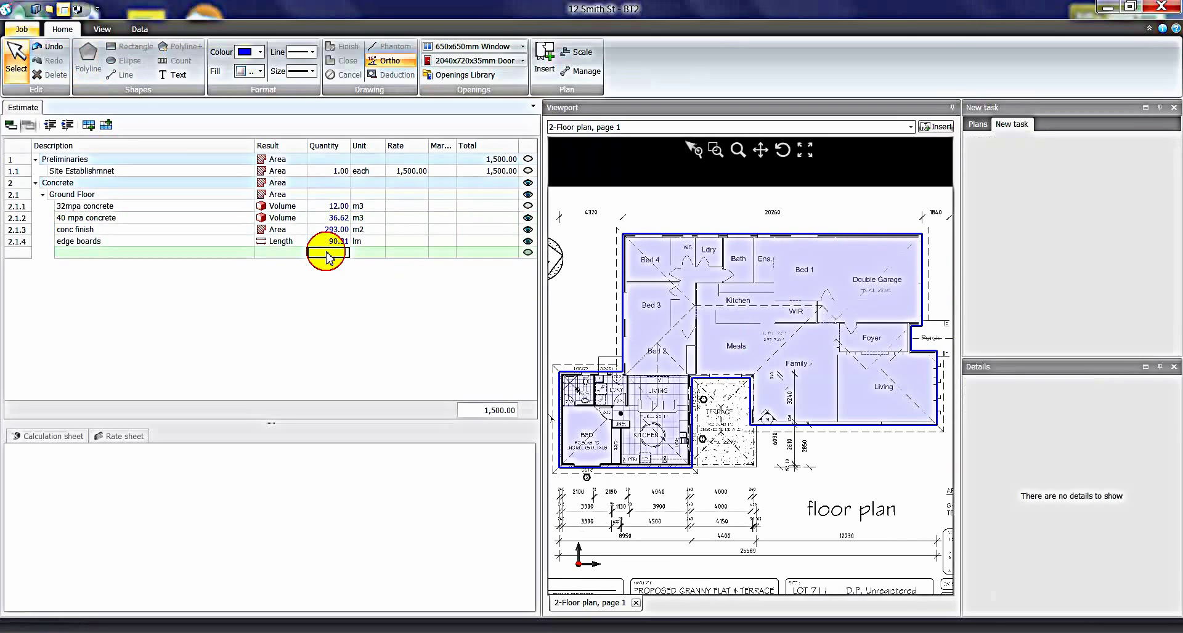
{"action": "left_click", "coordinate": [330, 241]}
{"action": "left_click", "coordinate": [334, 229]}
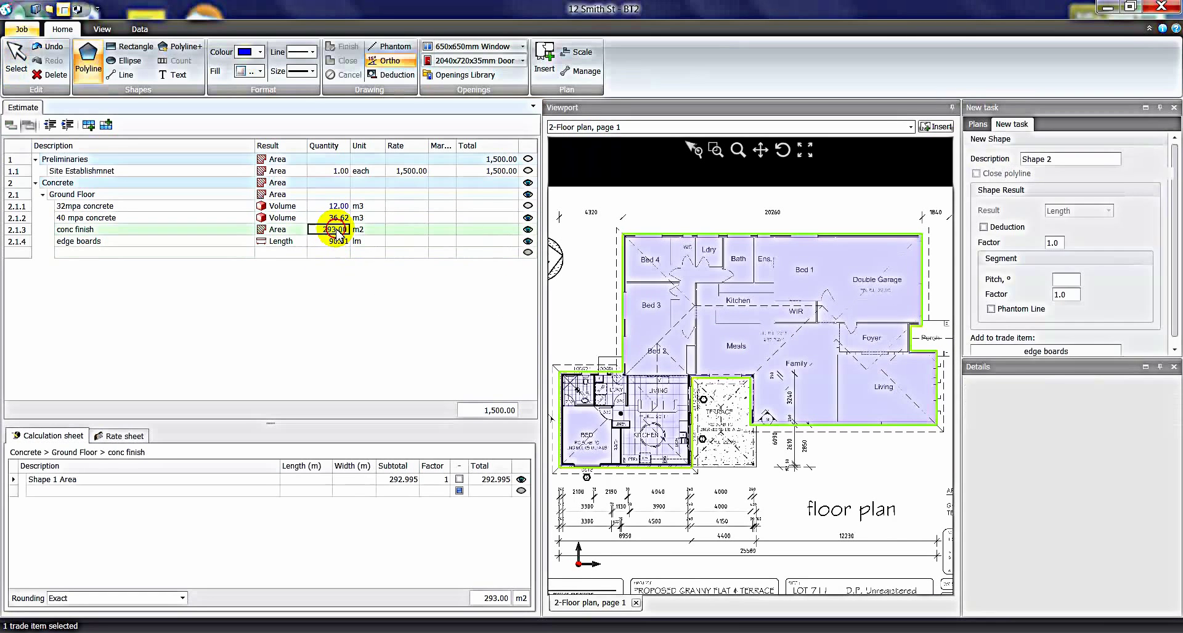
Set the quantity rounding of the edge boards item to Up.
{"action": "left_click", "coordinate": [336, 241]}
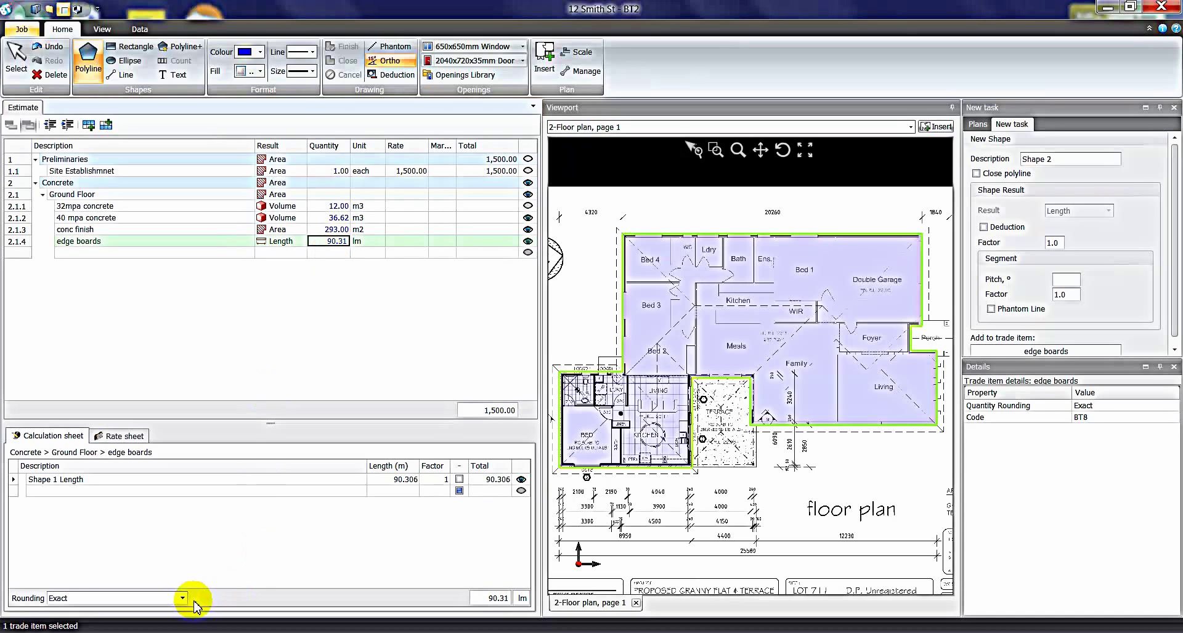
{"action": "left_click", "coordinate": [181, 598]}
{"action": "left_click", "coordinate": [114, 529]}
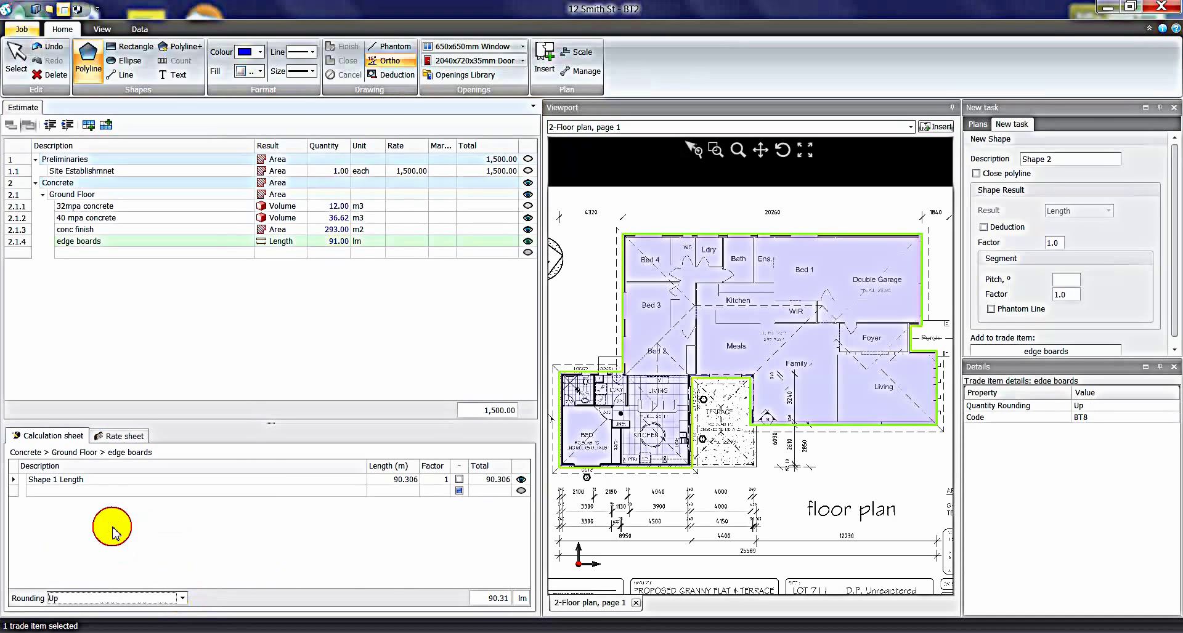
Set the depth of Shape 1's volume in the 40 mpa concrete item to 100 mm.
{"action": "left_click", "coordinate": [333, 229]}
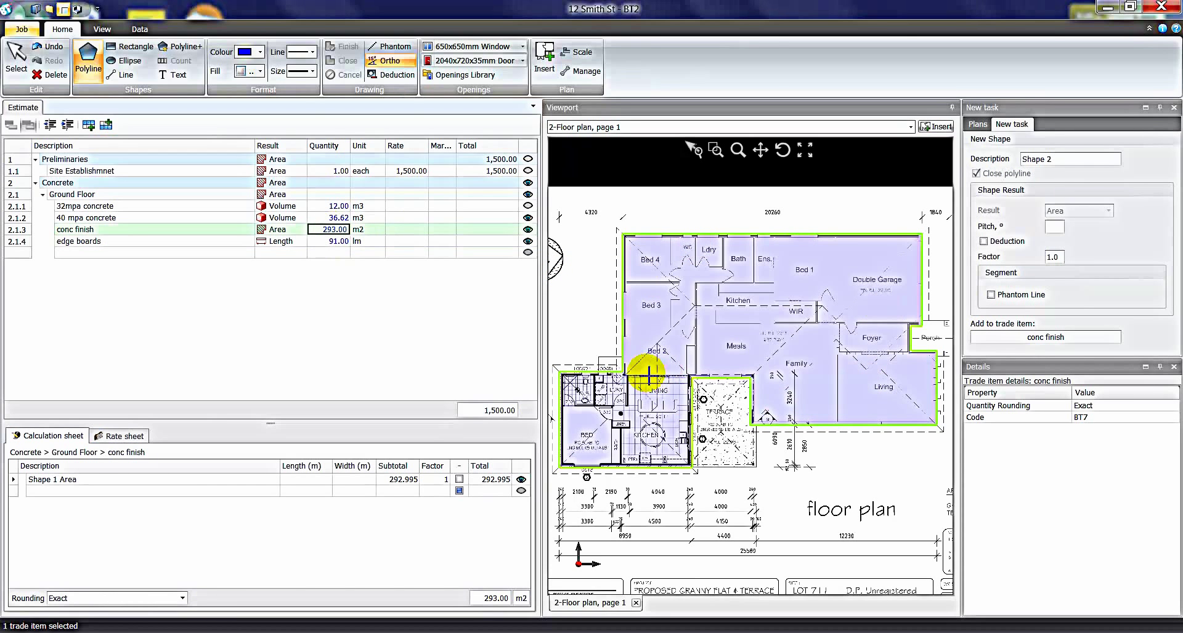
{"action": "left_click", "coordinate": [338, 219]}
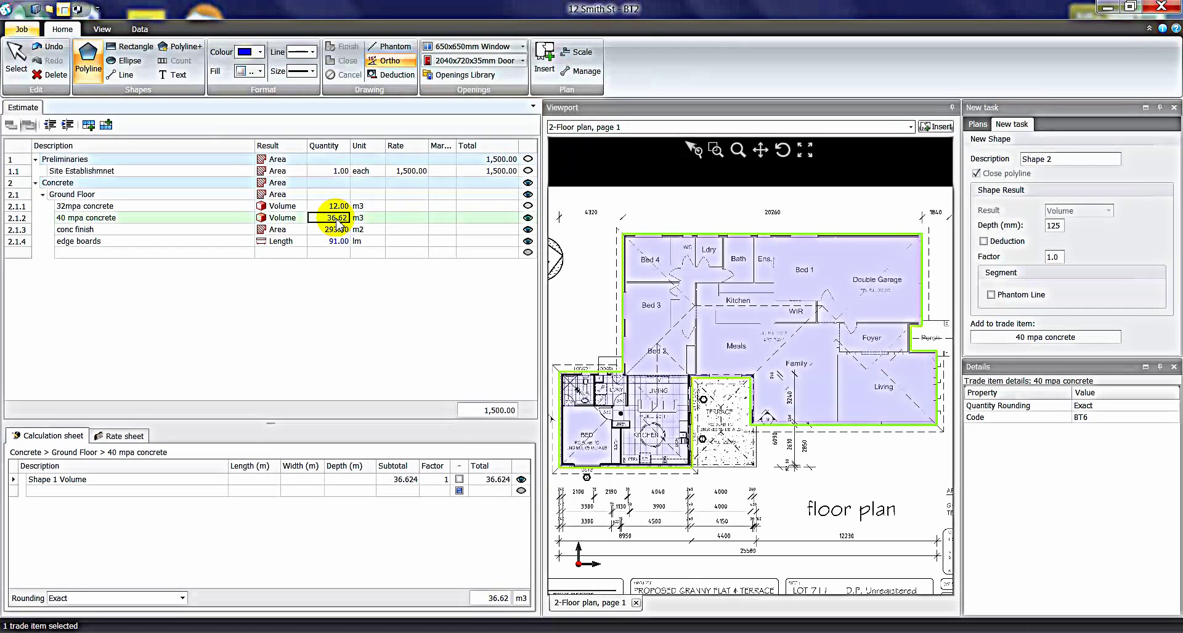
{"action": "left_click", "coordinate": [397, 482]}
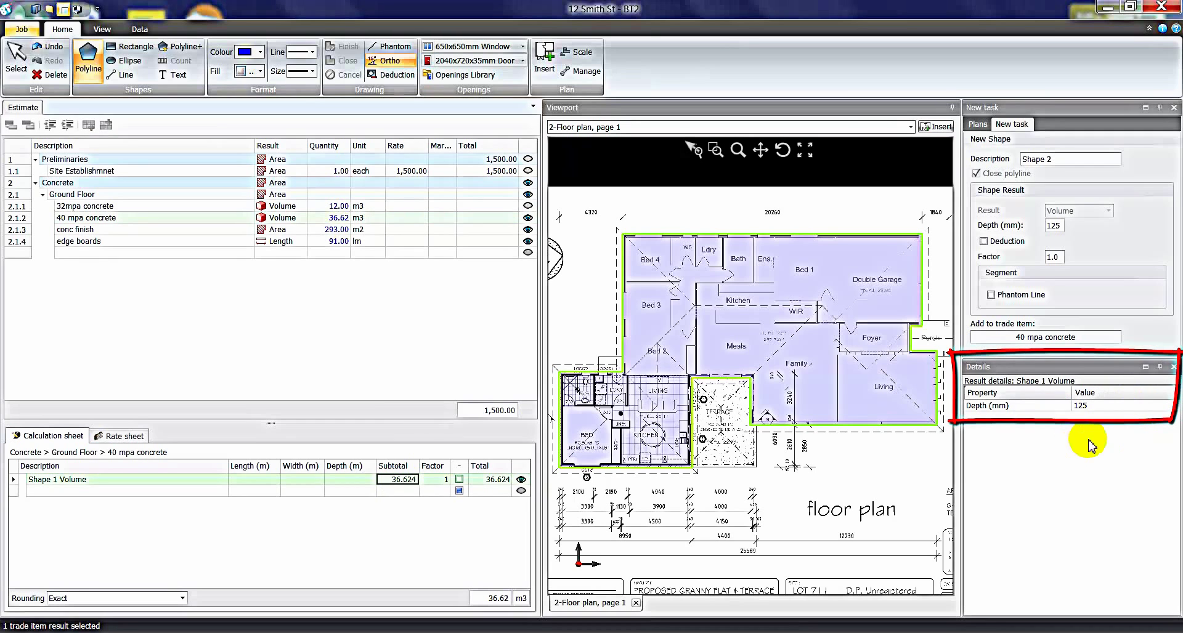
{"action": "left_click", "coordinate": [1086, 407]}
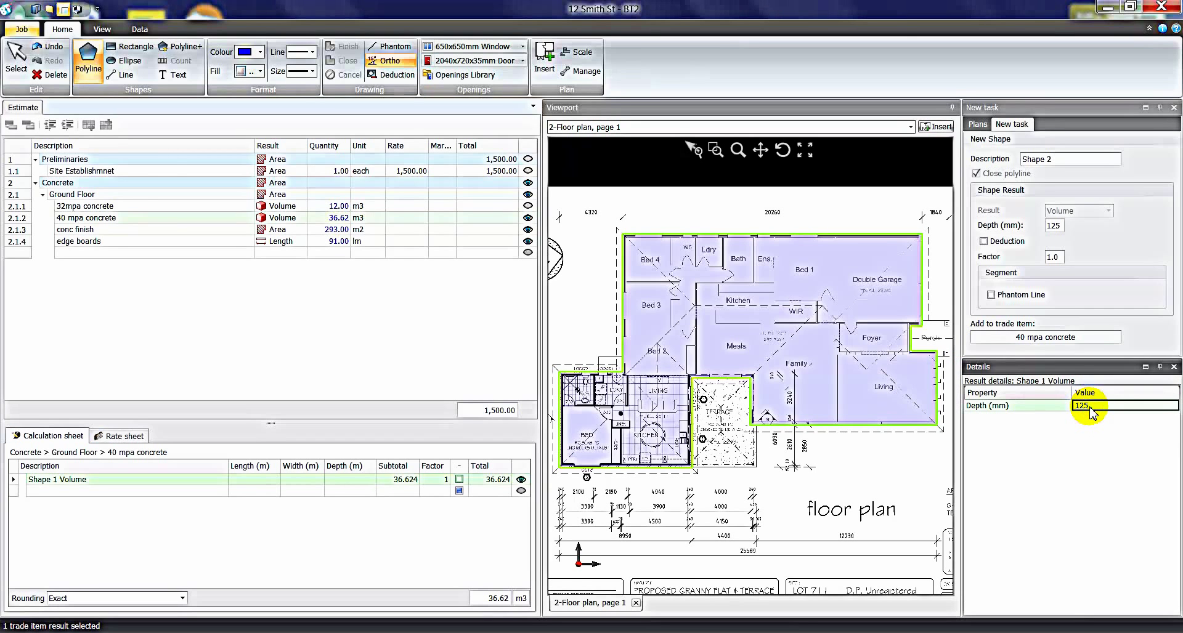
{"action": "type", "text": "100"}
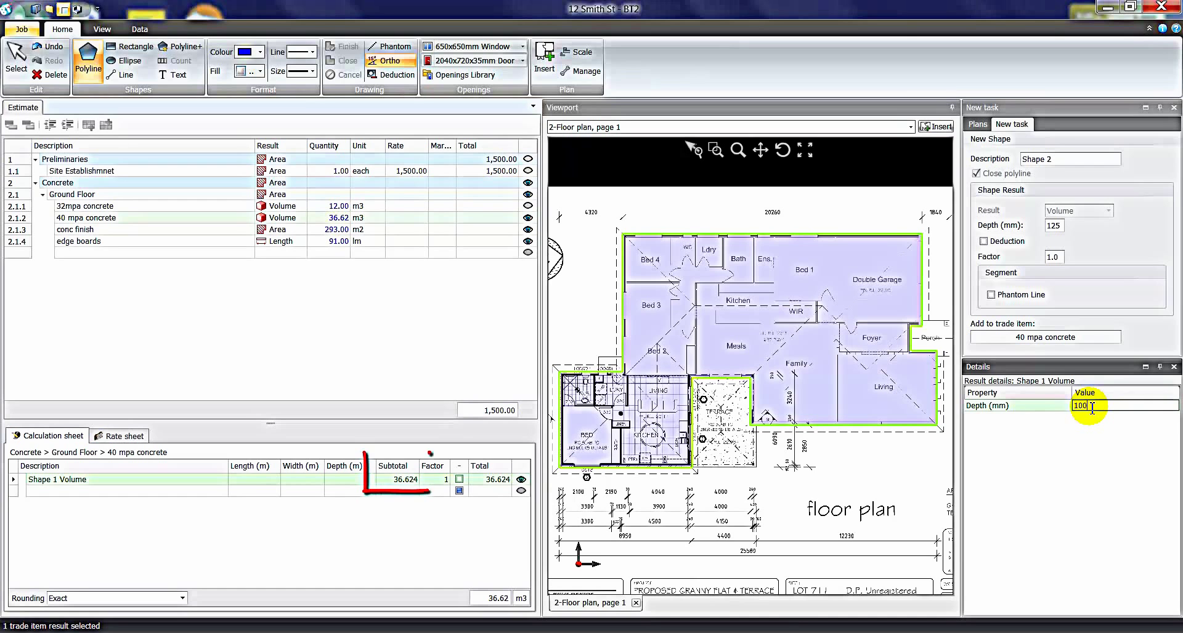
{"action": "key", "text": "Return"}
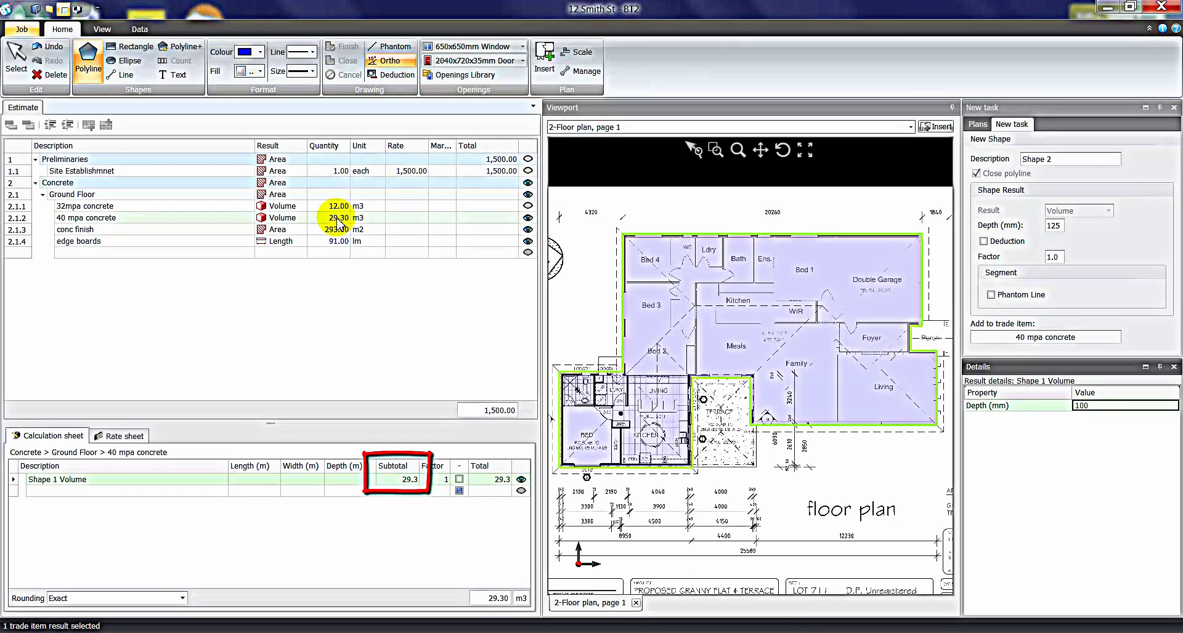
Change the depth of the 40 mpa concrete item's Shape 1 volume to 150 mm.
{"action": "left_click", "coordinate": [1100, 405]}
{"action": "type", "text": "1"}
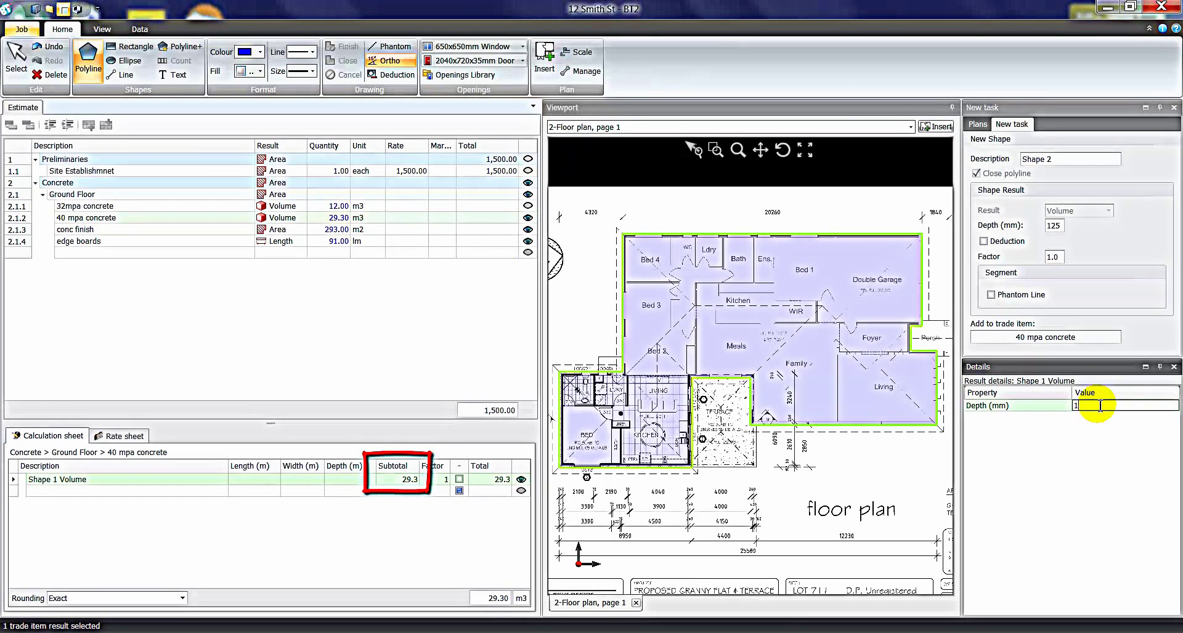
{"action": "type", "text": "50"}
{"action": "key", "text": "Return"}
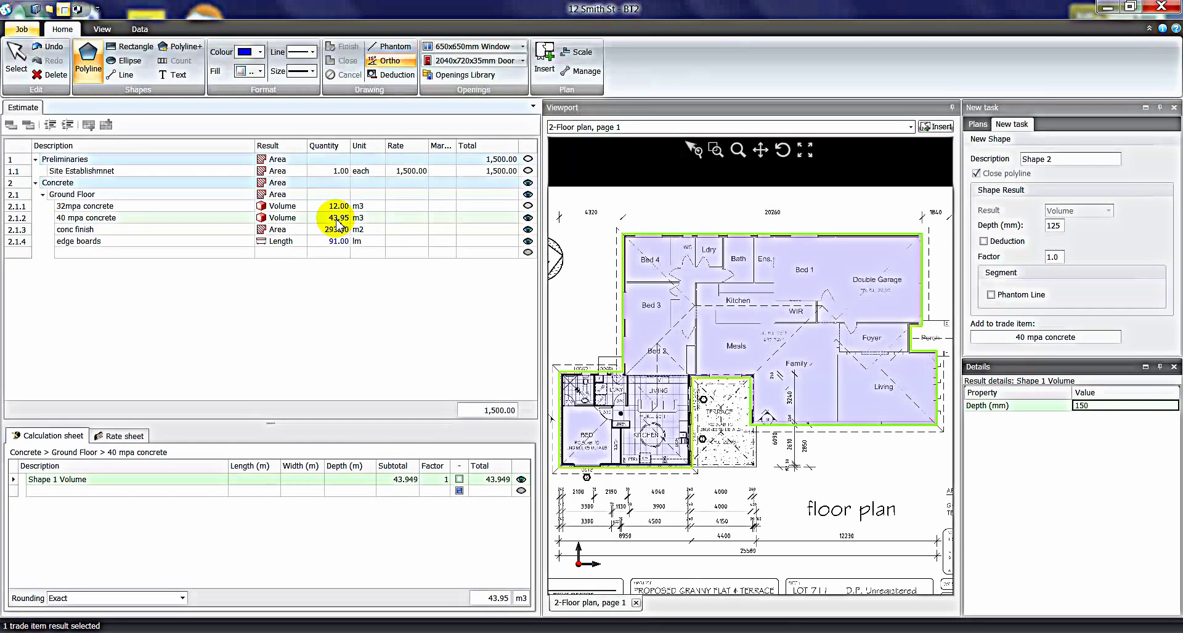
Review the program's default metric dimensions for vertical area height and volume depth in the options.
{"action": "left_click", "coordinate": [22, 31]}
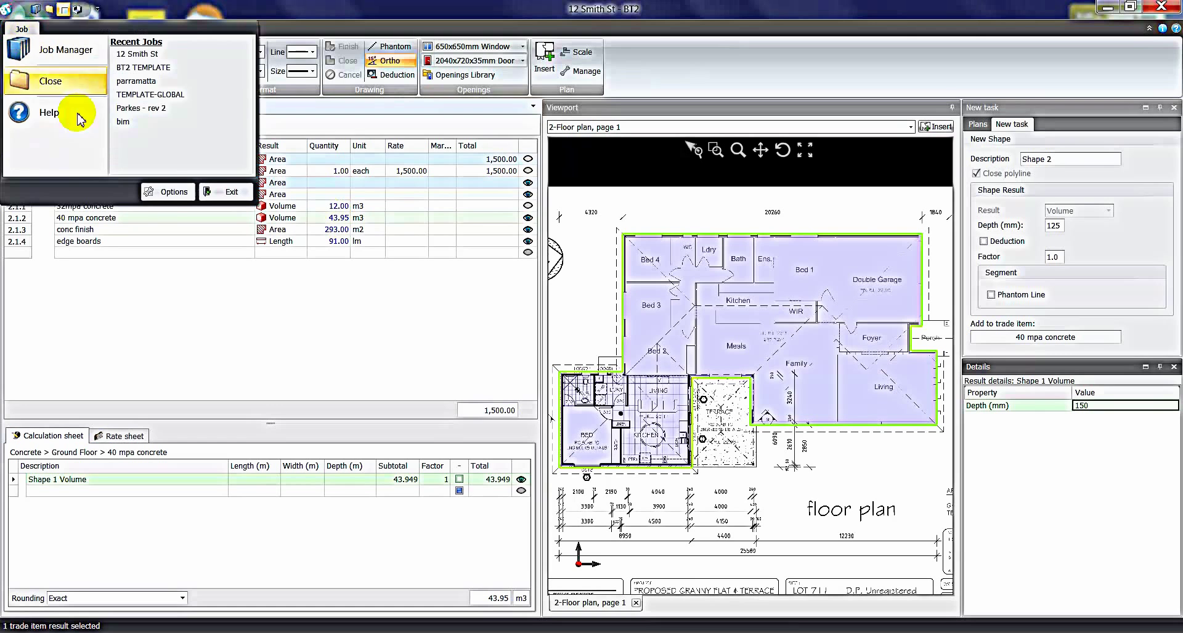
{"action": "left_click", "coordinate": [173, 193]}
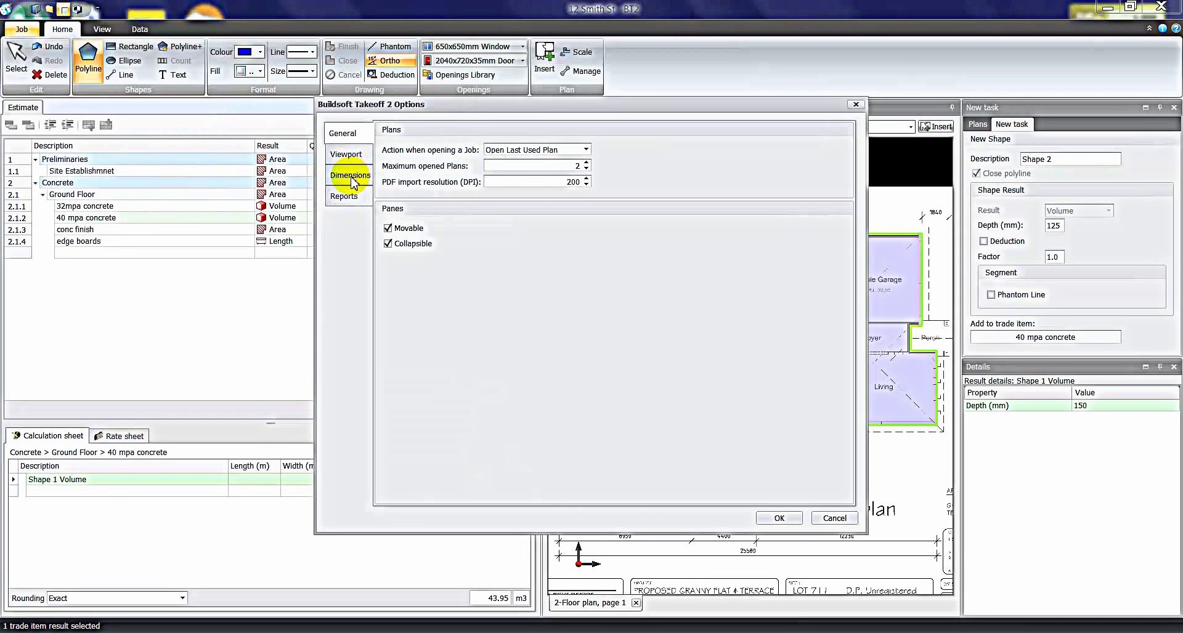
{"action": "left_click", "coordinate": [351, 179]}
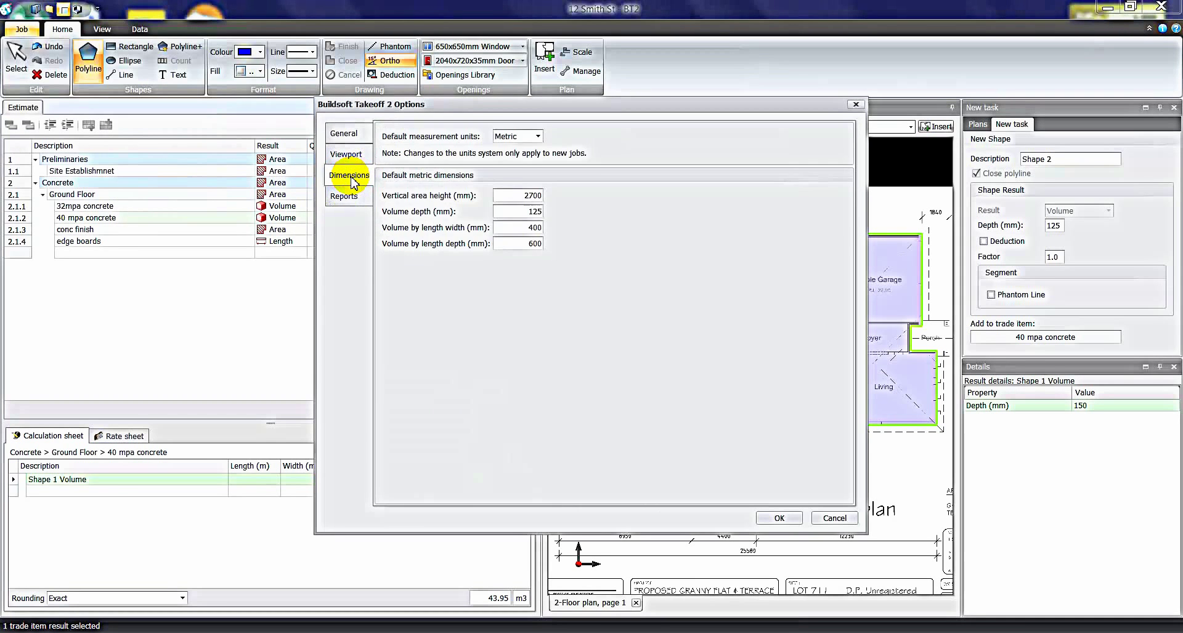
{"action": "double_click", "coordinate": [528, 211]}
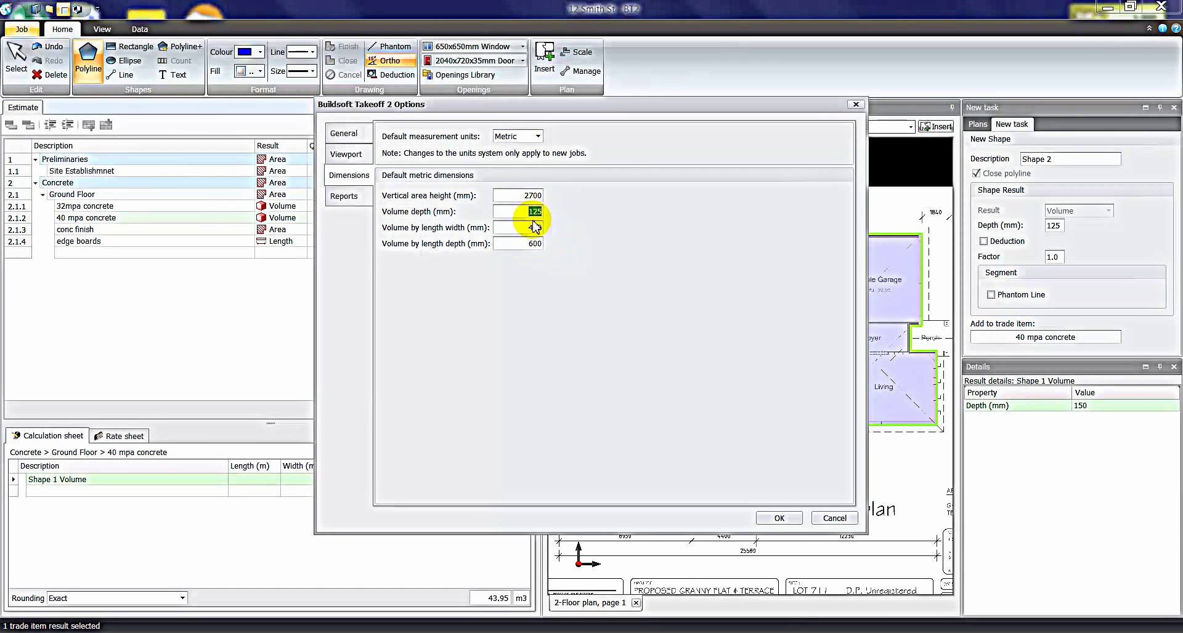
{"action": "double_click", "coordinate": [525, 196]}
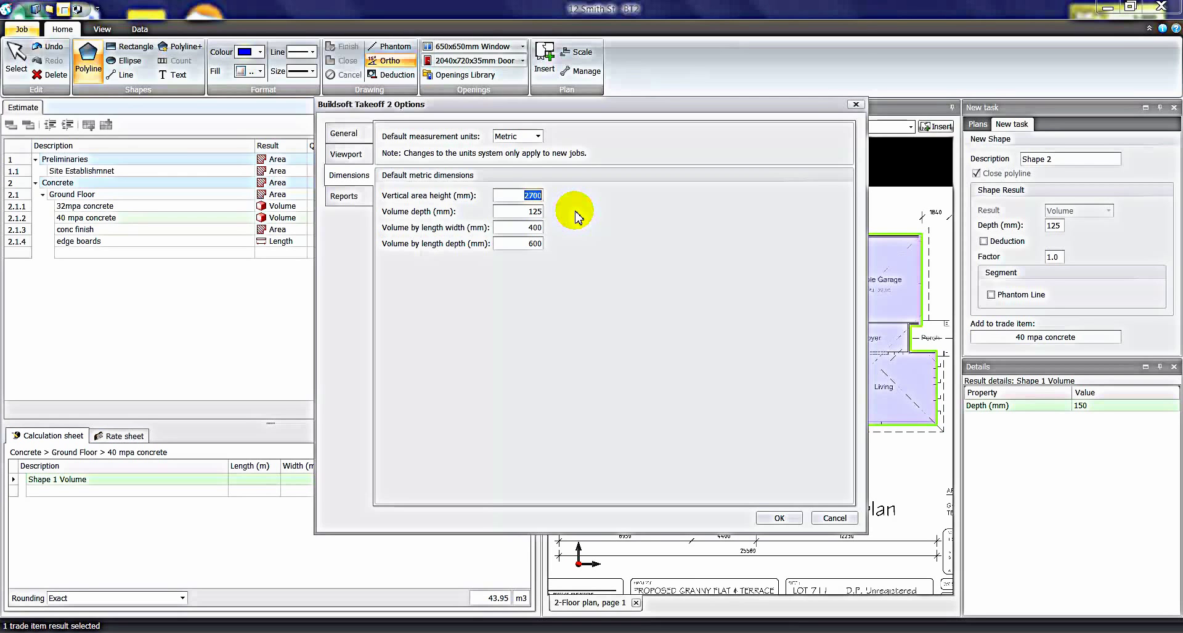
{"action": "double_click", "coordinate": [544, 212]}
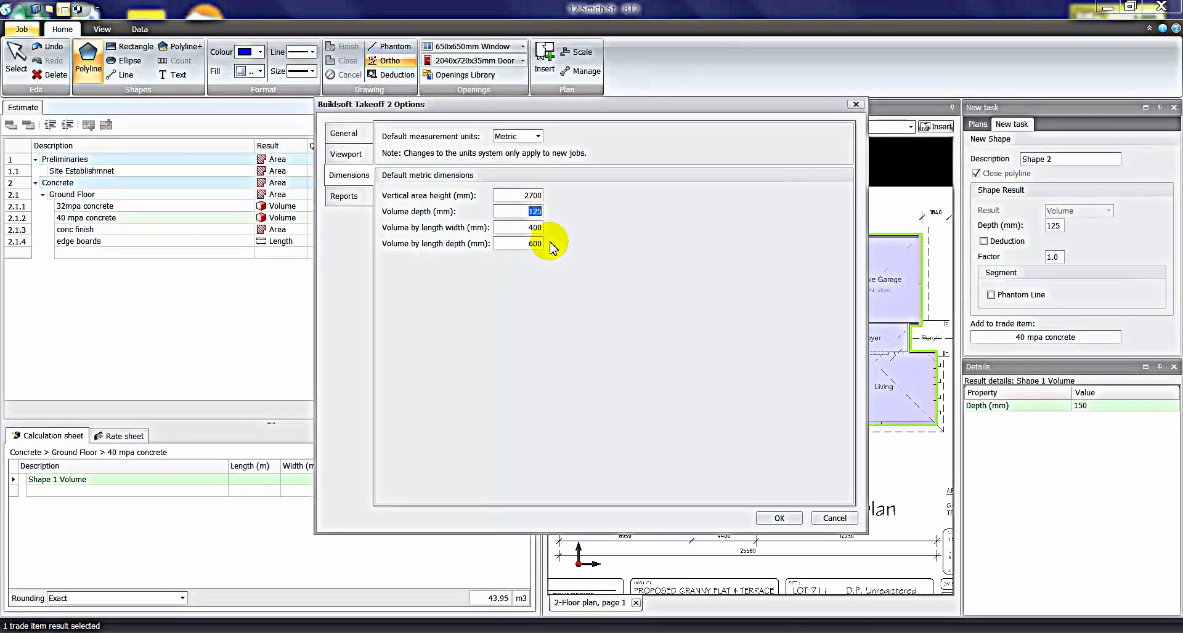
{"action": "left_click", "coordinate": [786, 518]}
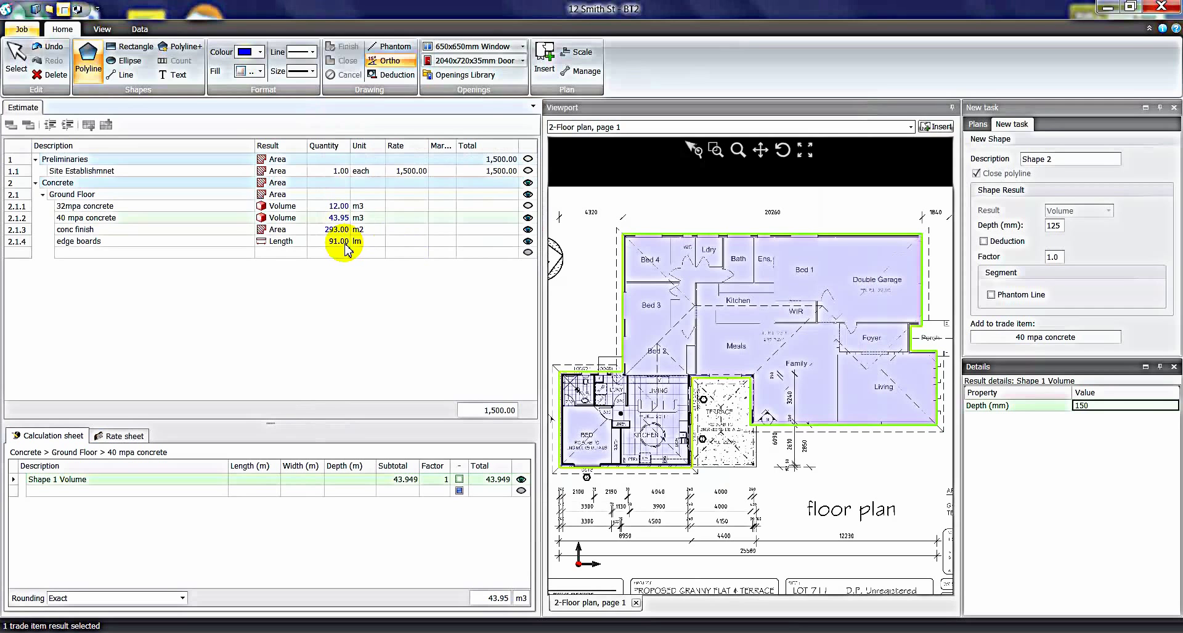
Apply a factor of 1.1 to the 40 mpa concrete item's Shape 1 volume and set the item's quantity rounding to Up.
{"action": "left_click", "coordinate": [445, 480]}
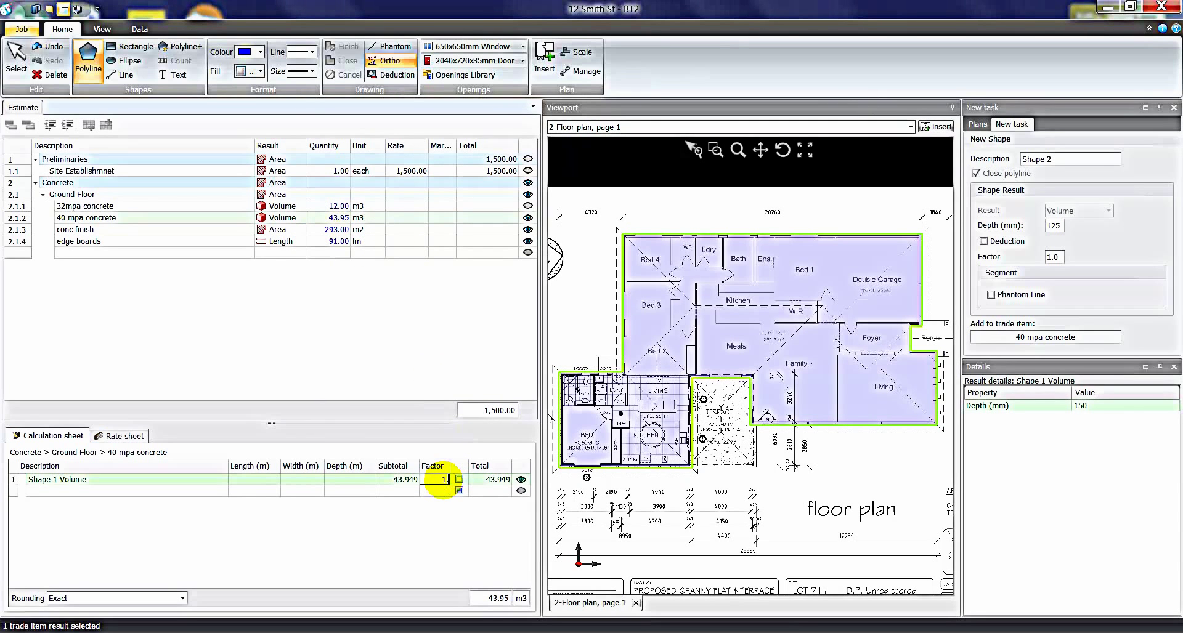
{"action": "type", "text": "1.1"}
{"action": "left_click", "coordinate": [445, 489]}
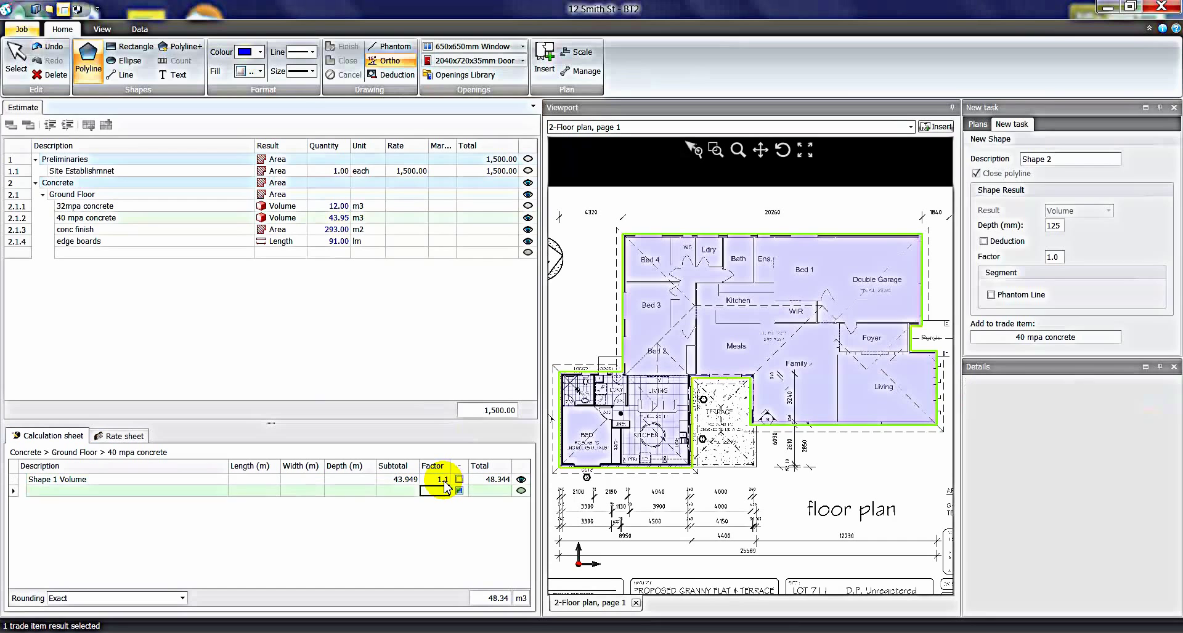
{"action": "left_click", "coordinate": [444, 483]}
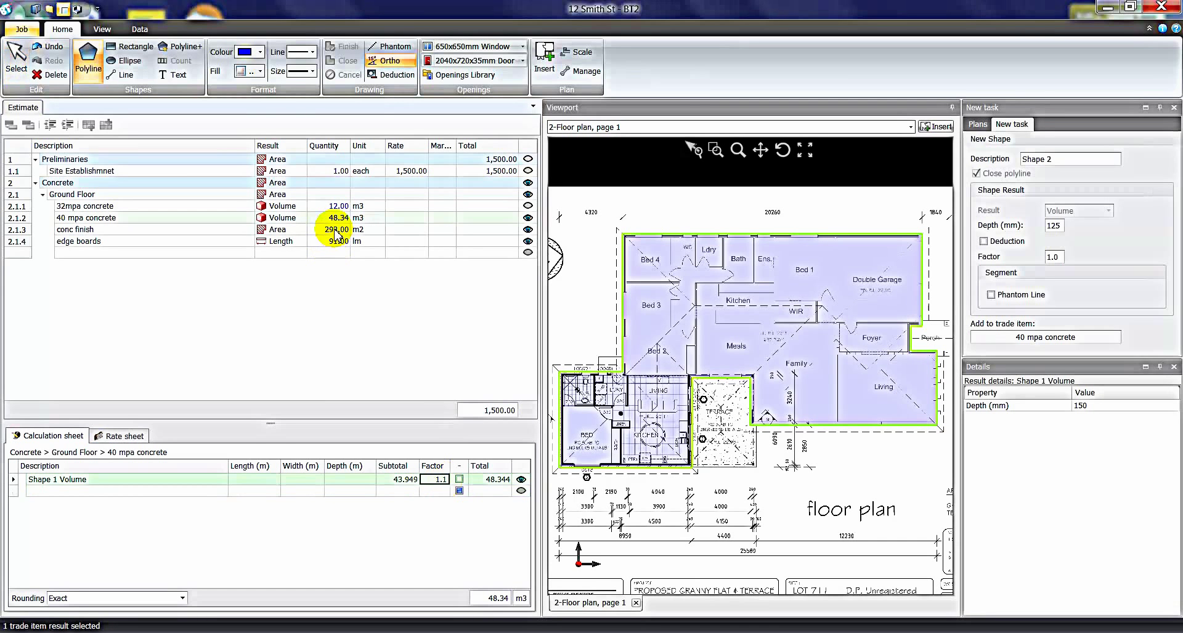
{"action": "left_click", "coordinate": [183, 597]}
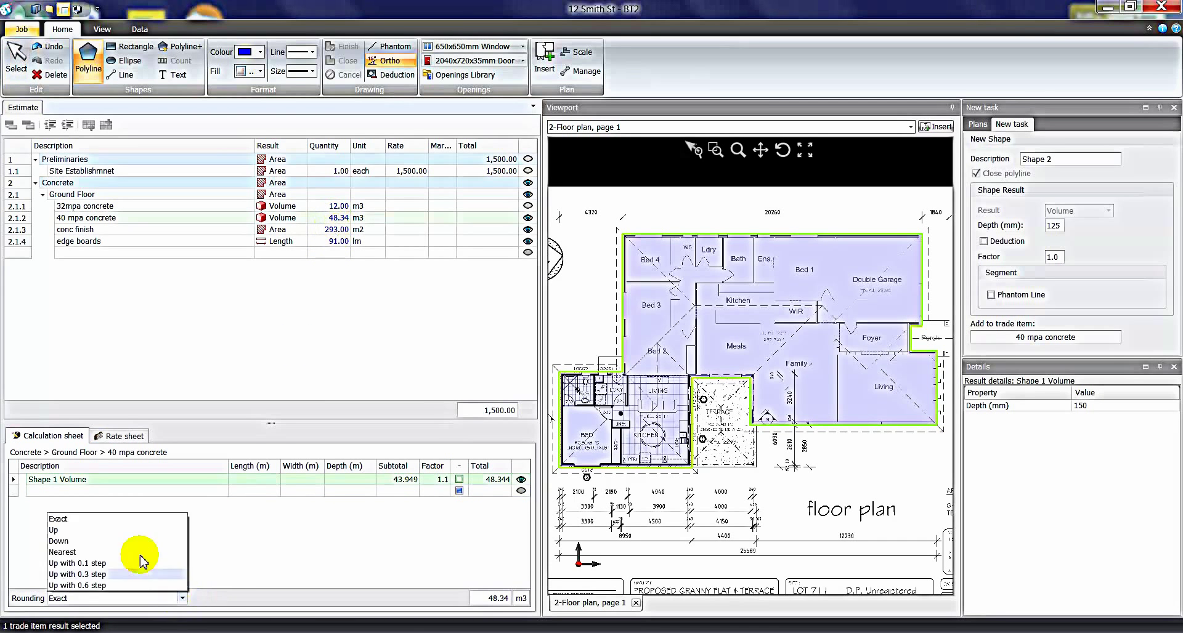
{"action": "left_click", "coordinate": [67, 530]}
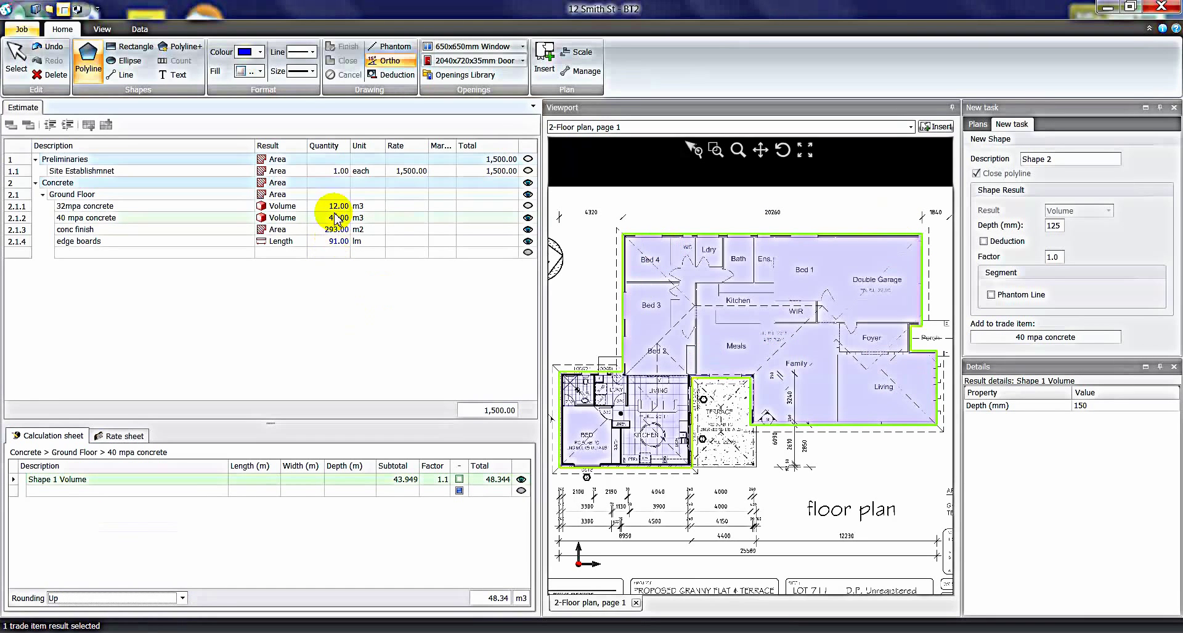
Add a top-level Brickwork heading below Concrete, with an external bricks item under it that uses a Vertical Area result.
{"action": "left_click", "coordinate": [76, 253]}
{"action": "type", "text": "Brickwork"}
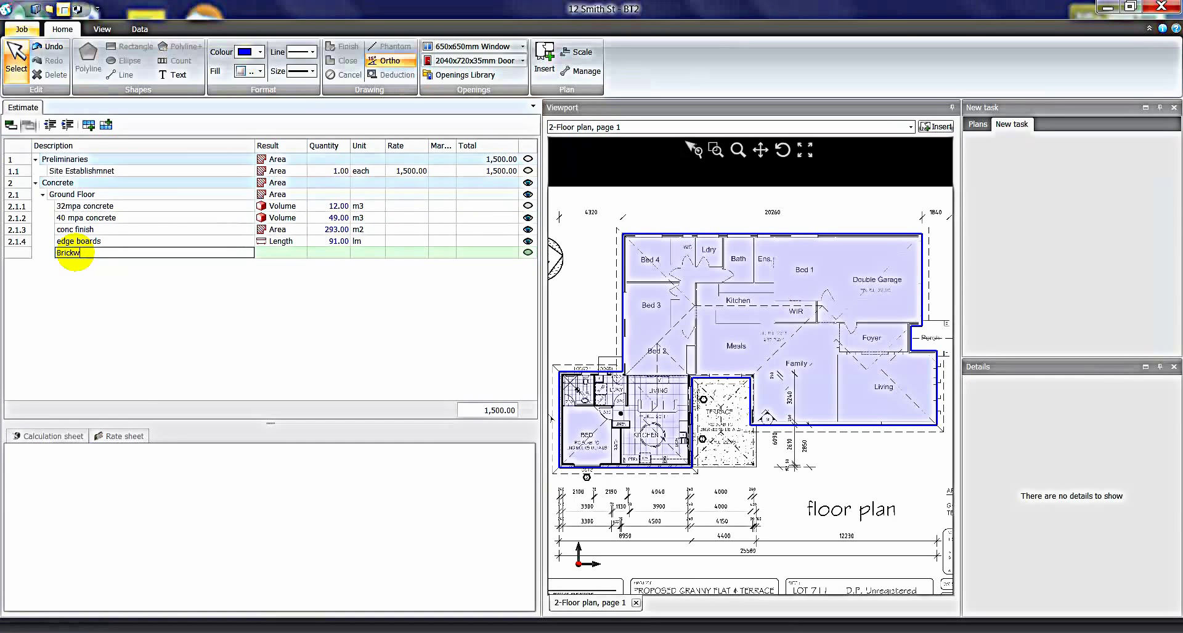
{"action": "left_click", "coordinate": [8, 126]}
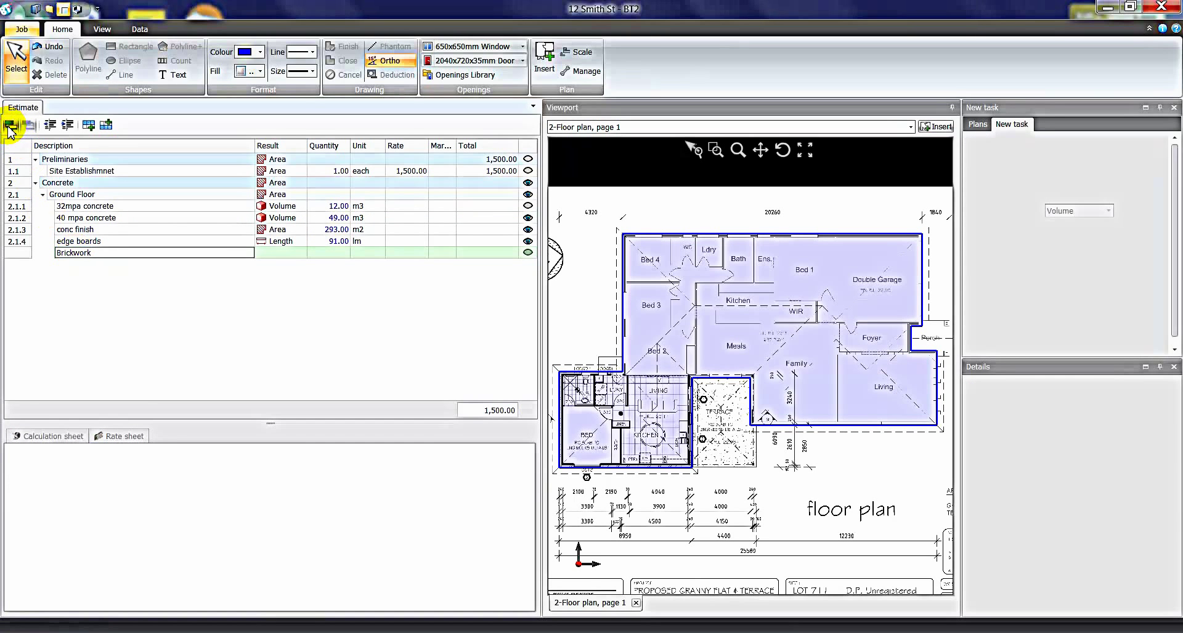
{"action": "left_click", "coordinate": [49, 126]}
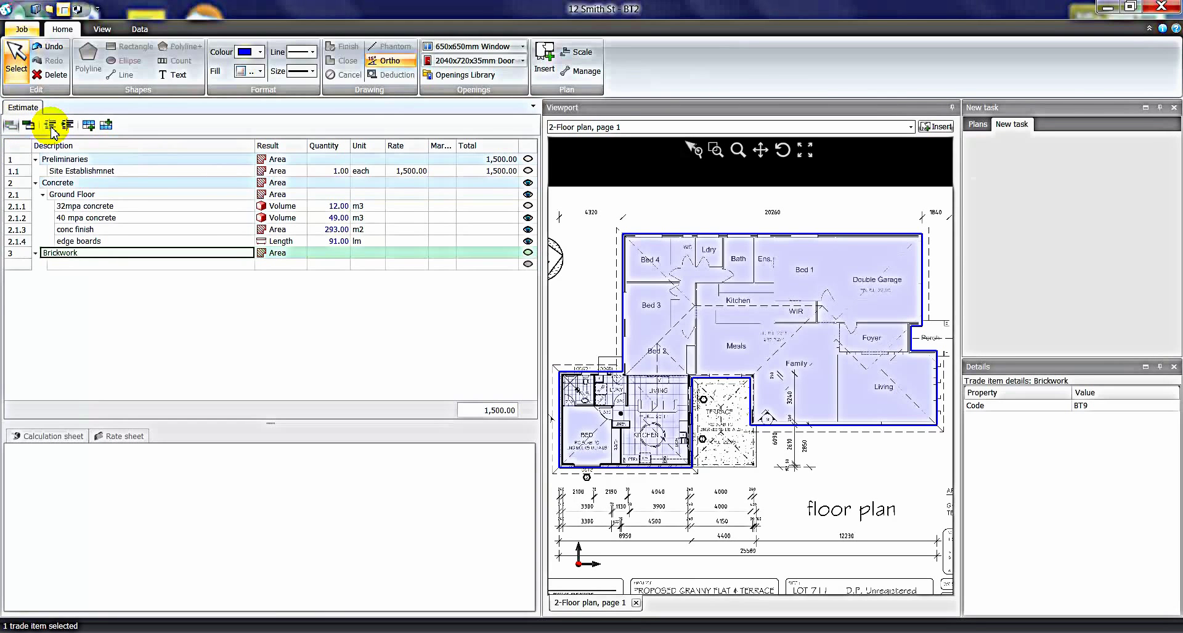
{"action": "left_click", "coordinate": [74, 265]}
{"action": "type", "text": "extern"}
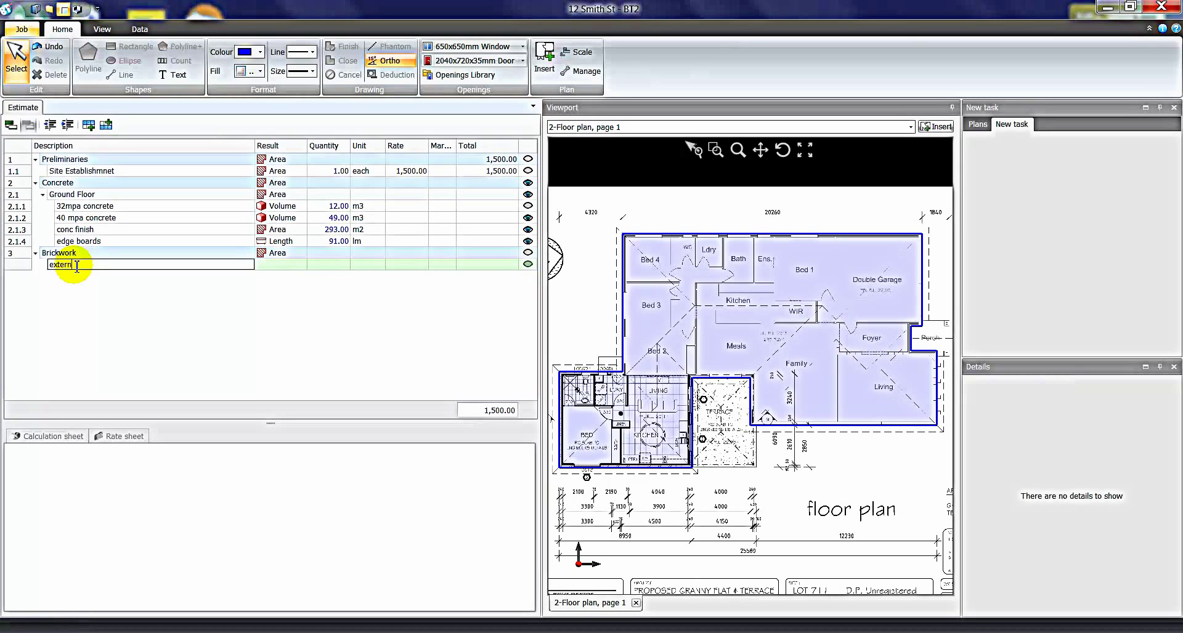
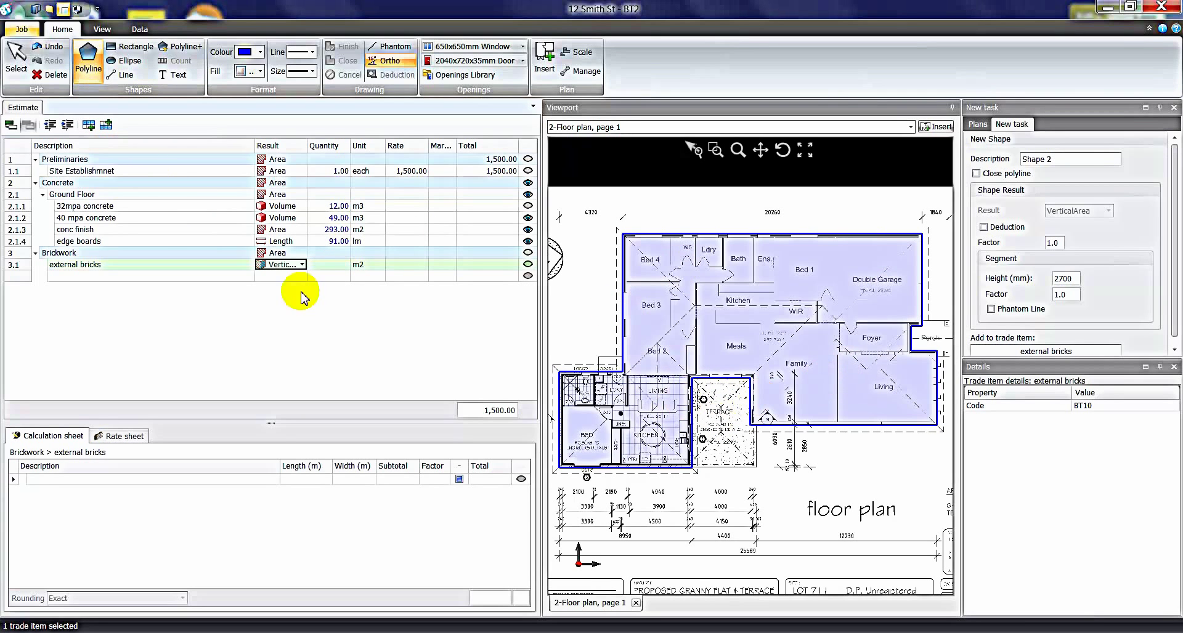
Select the traced slab outline on the plan and assign it to the external bricks item's quantity.
{"action": "left_click", "coordinate": [22, 67]}
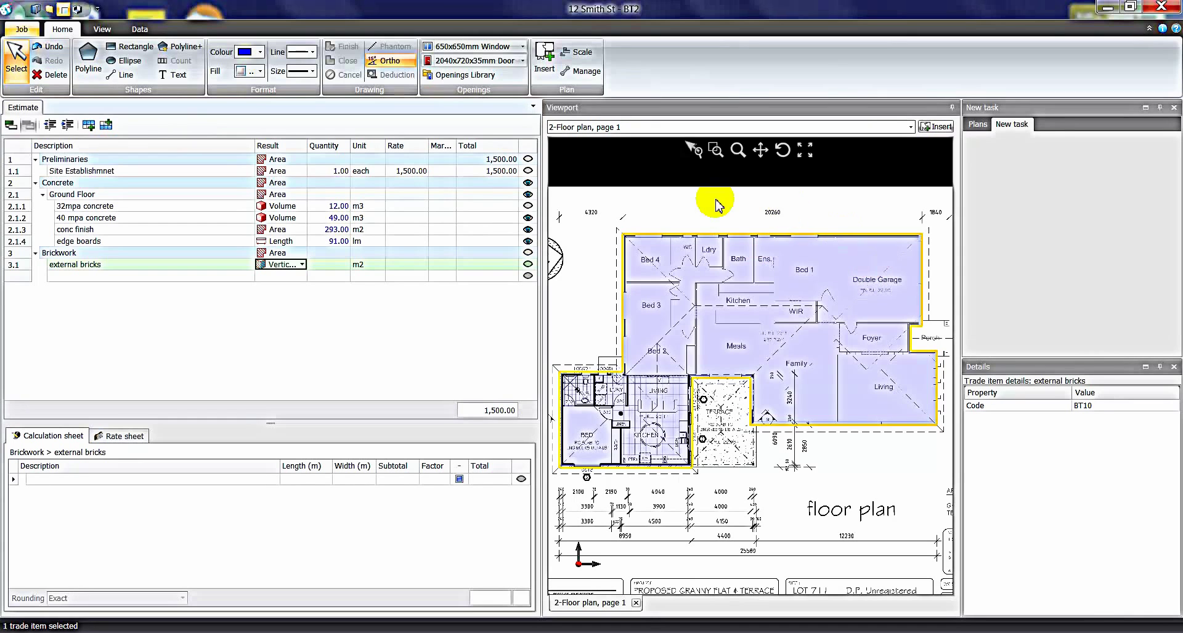
{"action": "left_click", "coordinate": [709, 240]}
{"action": "left_click_drag", "start_coordinate": [364, 269], "coordinate": [332, 272]}
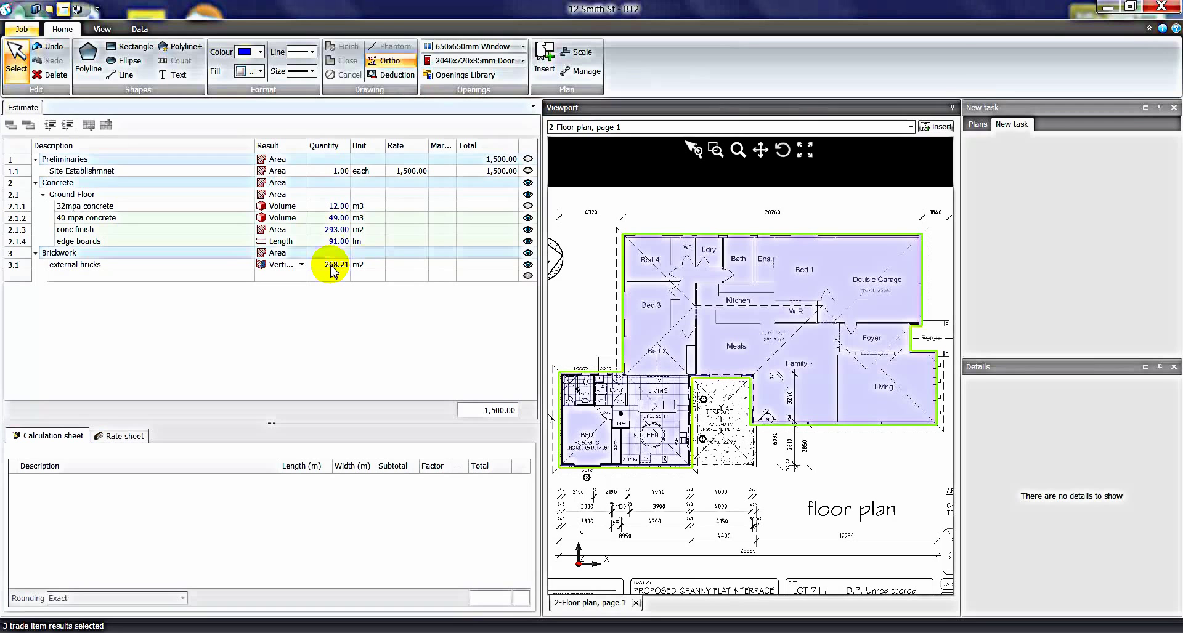
Set the factor of Shape 1's vertical area in the external bricks item to 1.
{"action": "left_click_drag", "start_coordinate": [331, 271], "coordinate": [333, 272]}
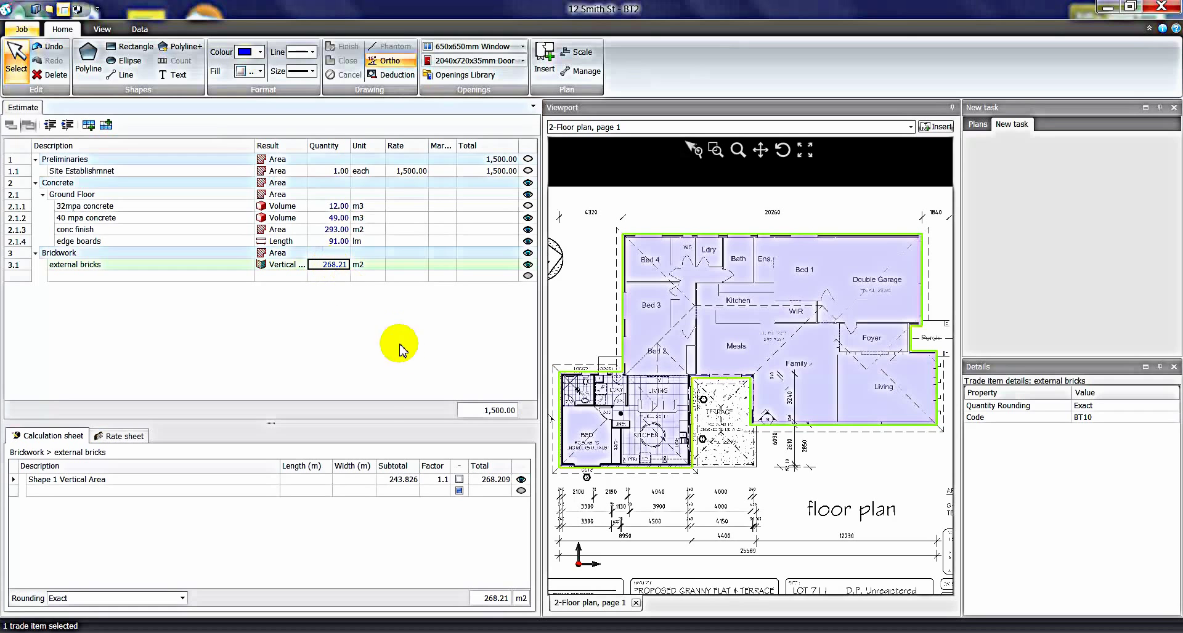
{"action": "left_click", "coordinate": [404, 481]}
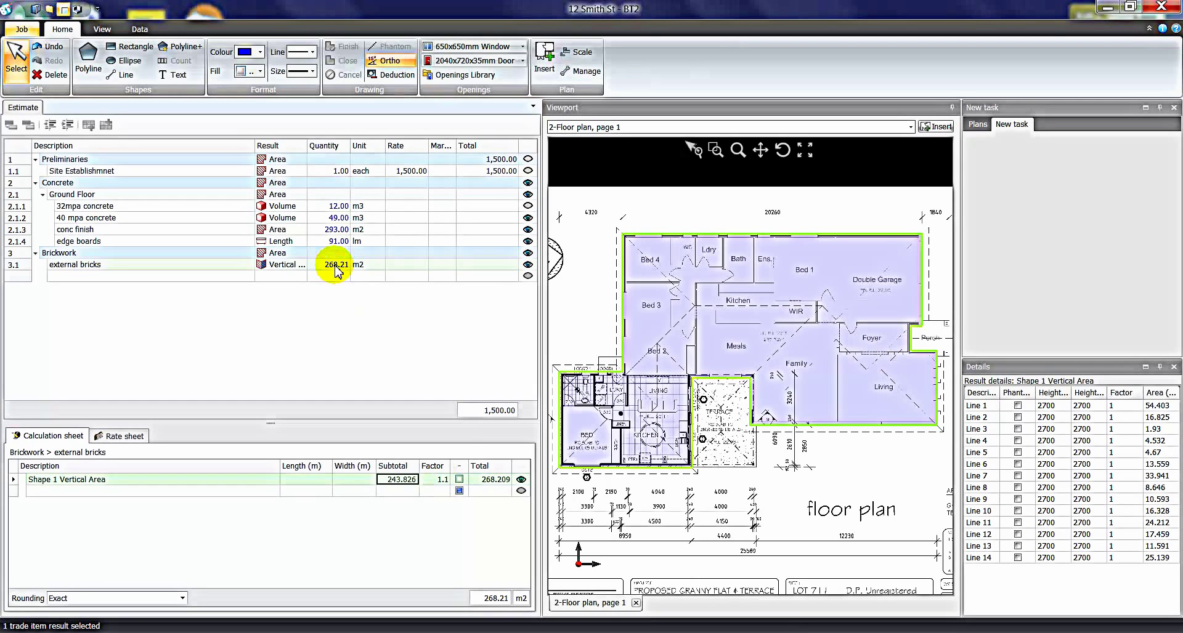
{"action": "left_click", "coordinate": [441, 479]}
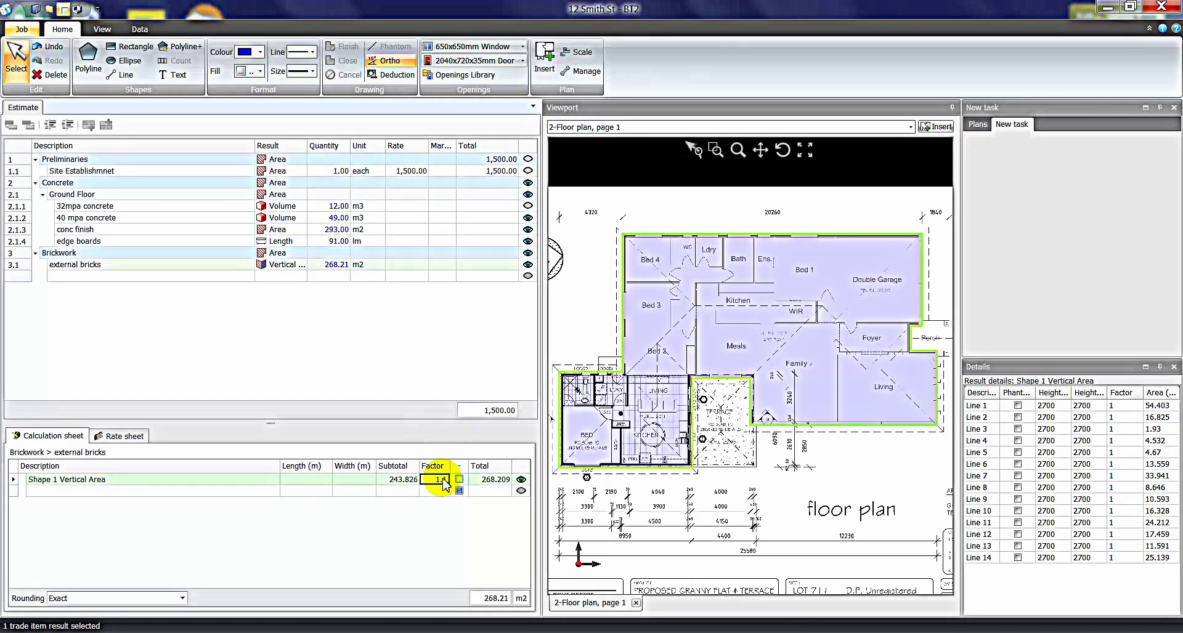
{"action": "key", "text": "Return"}
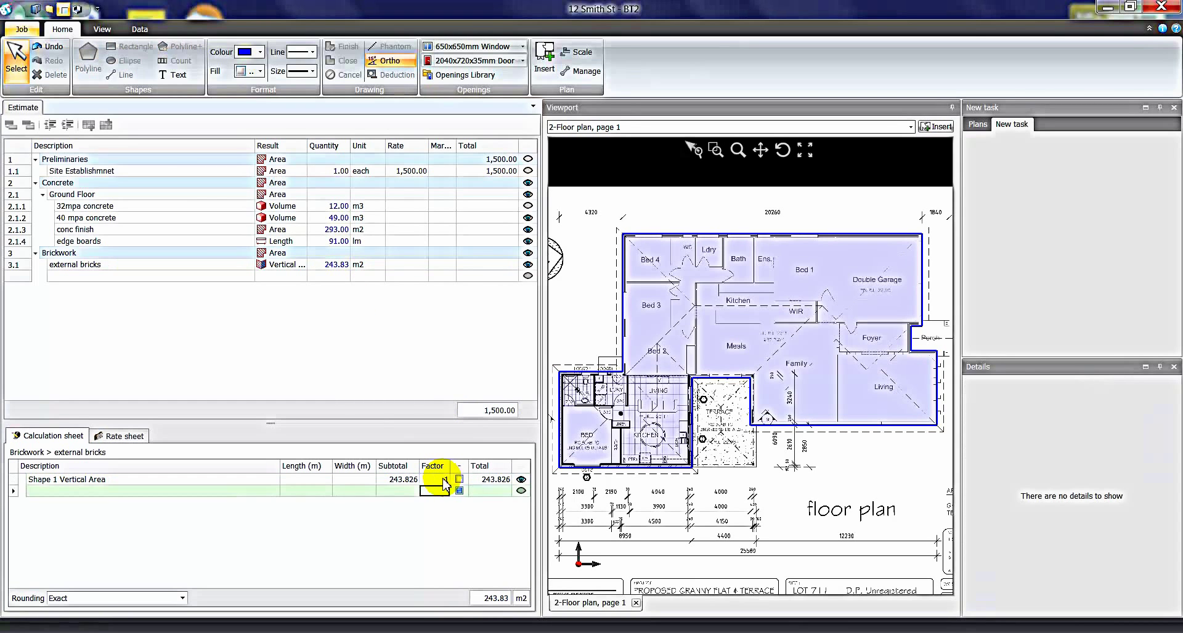
In the external bricks item's Shape 1 vertical area, set both heights of Line 6, the wall beside Living, to 3000.
{"action": "left_click", "coordinate": [330, 264]}
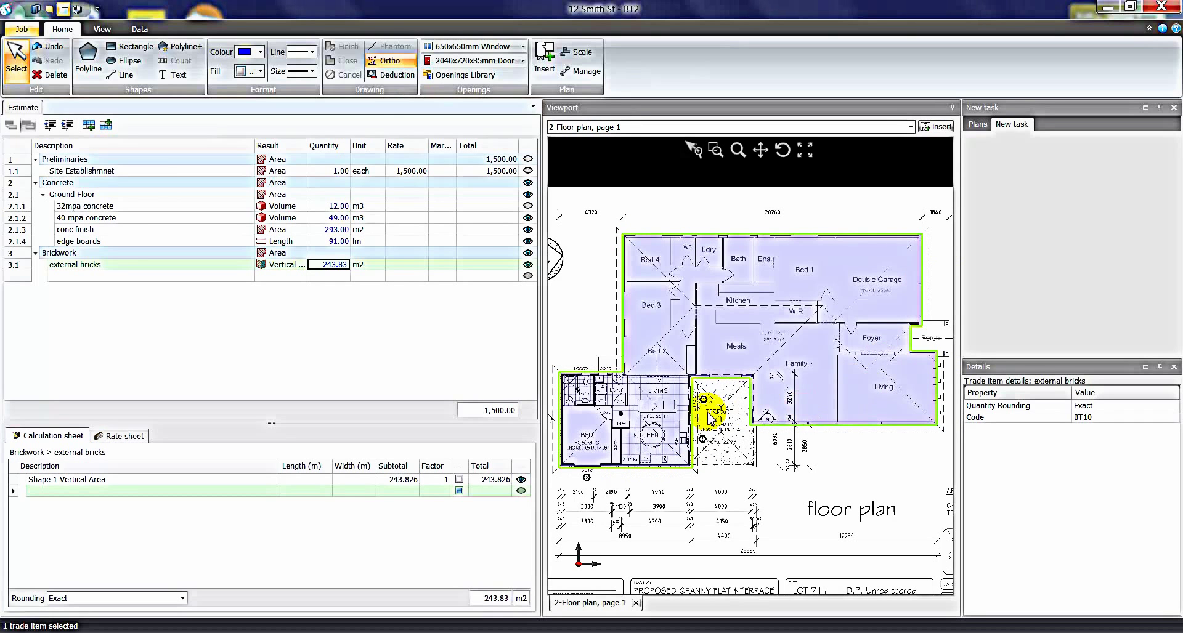
{"action": "left_click", "coordinate": [400, 480]}
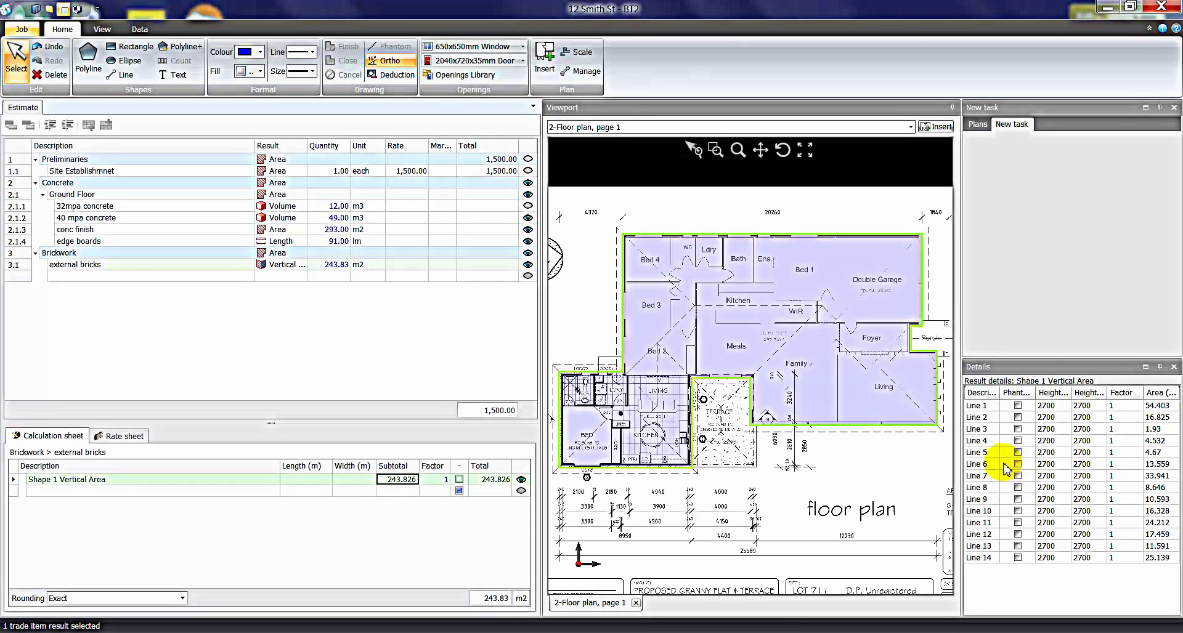
{"action": "left_click", "coordinate": [975, 405]}
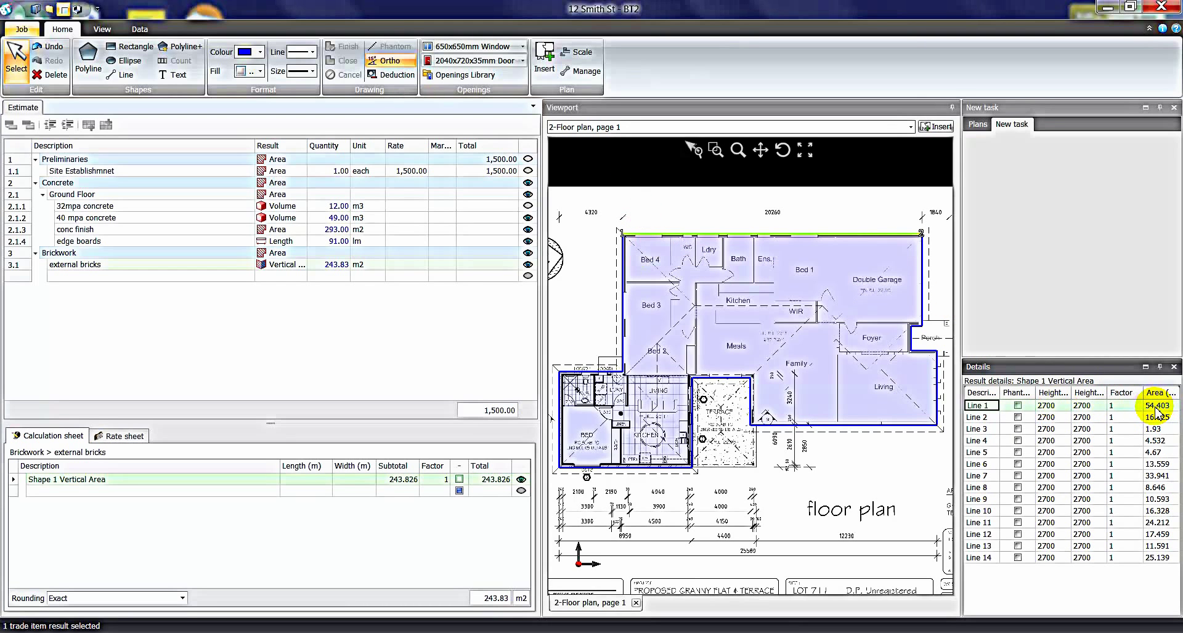
{"action": "left_click", "coordinate": [978, 454]}
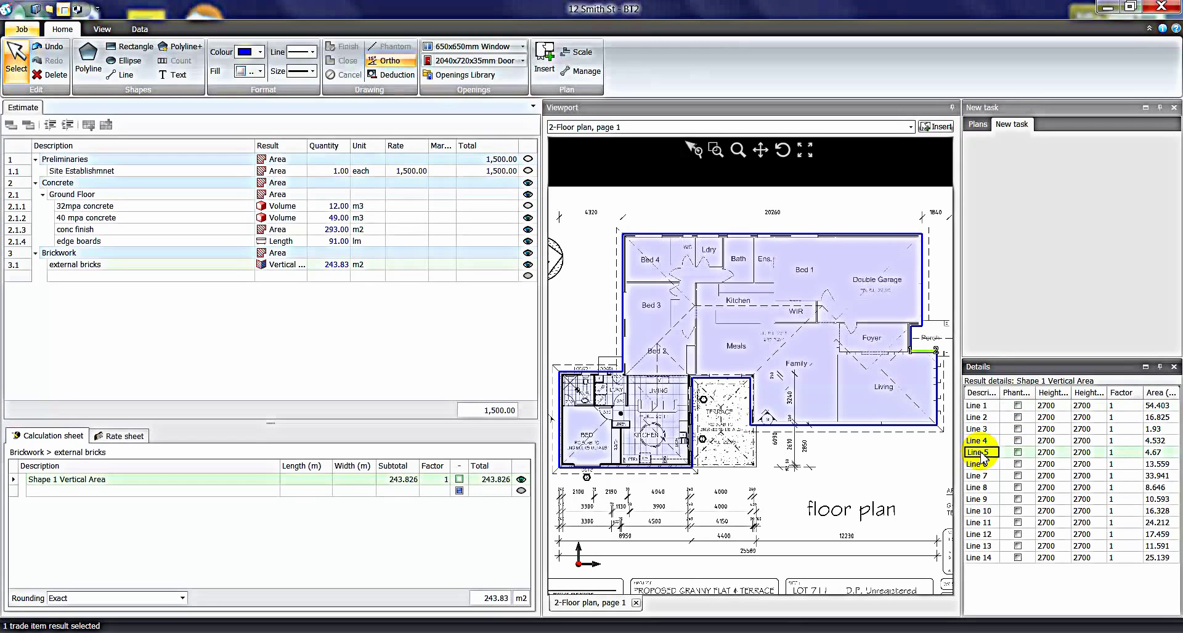
{"action": "left_click", "coordinate": [982, 464]}
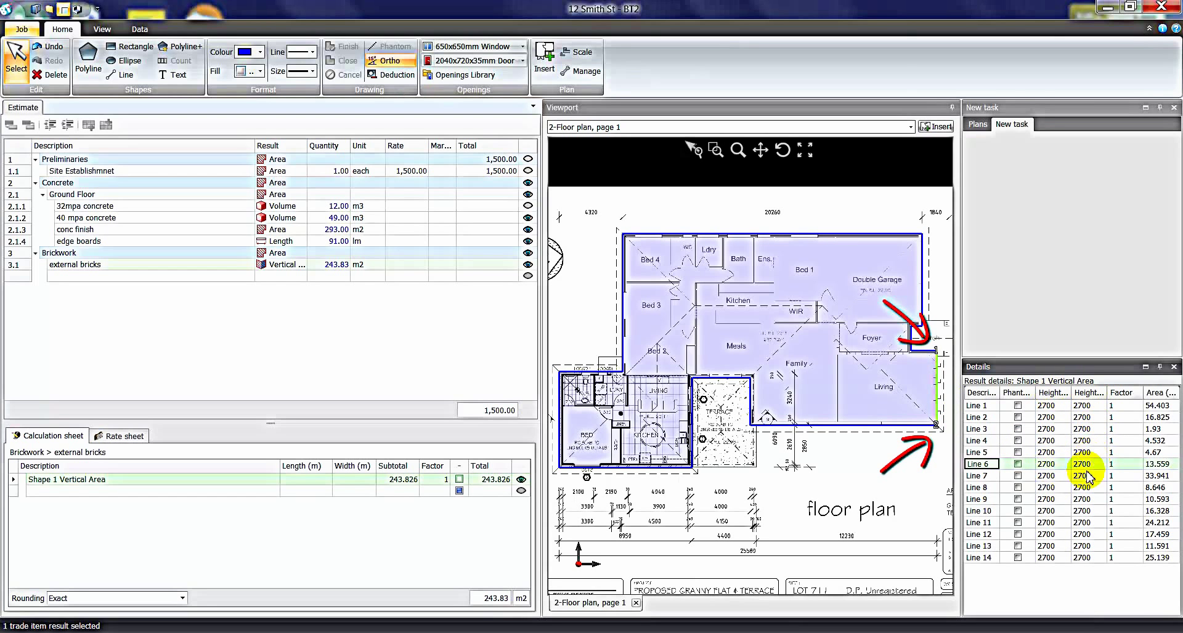
{"action": "left_click", "coordinate": [1055, 468]}
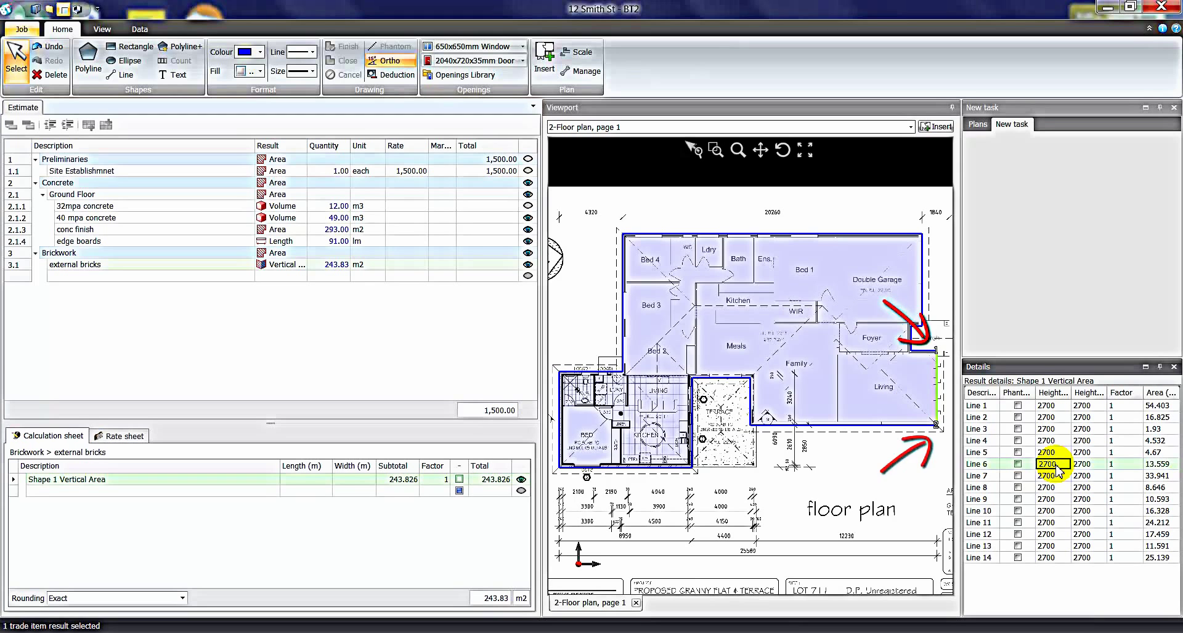
{"action": "type", "text": "3000"}
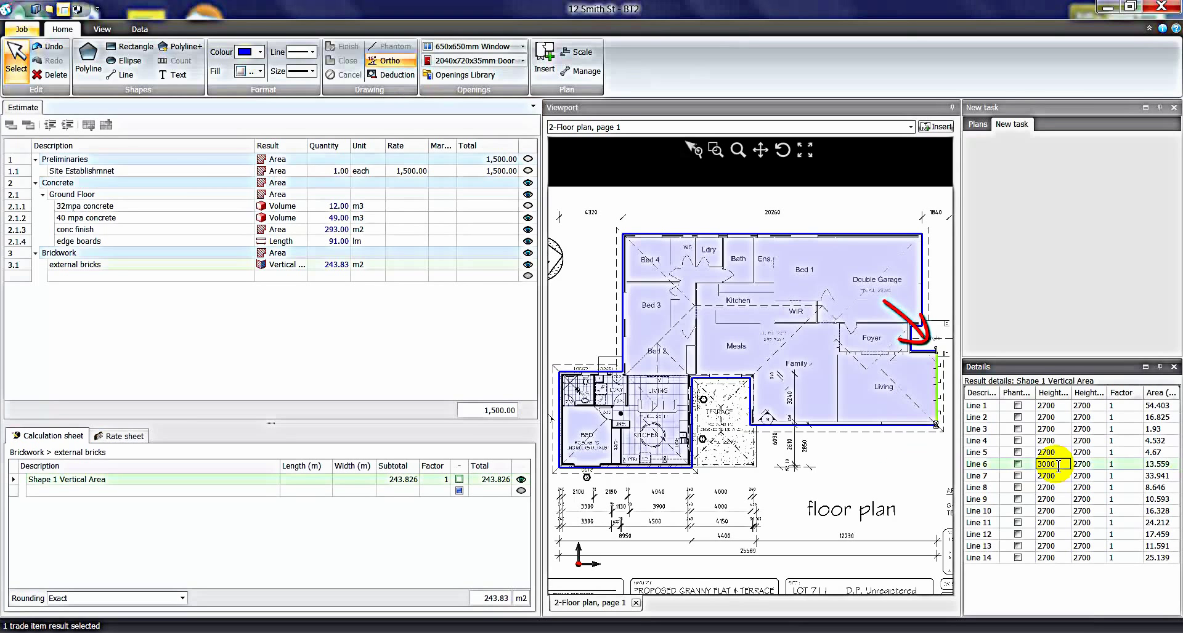
{"action": "left_click", "coordinate": [1058, 474]}
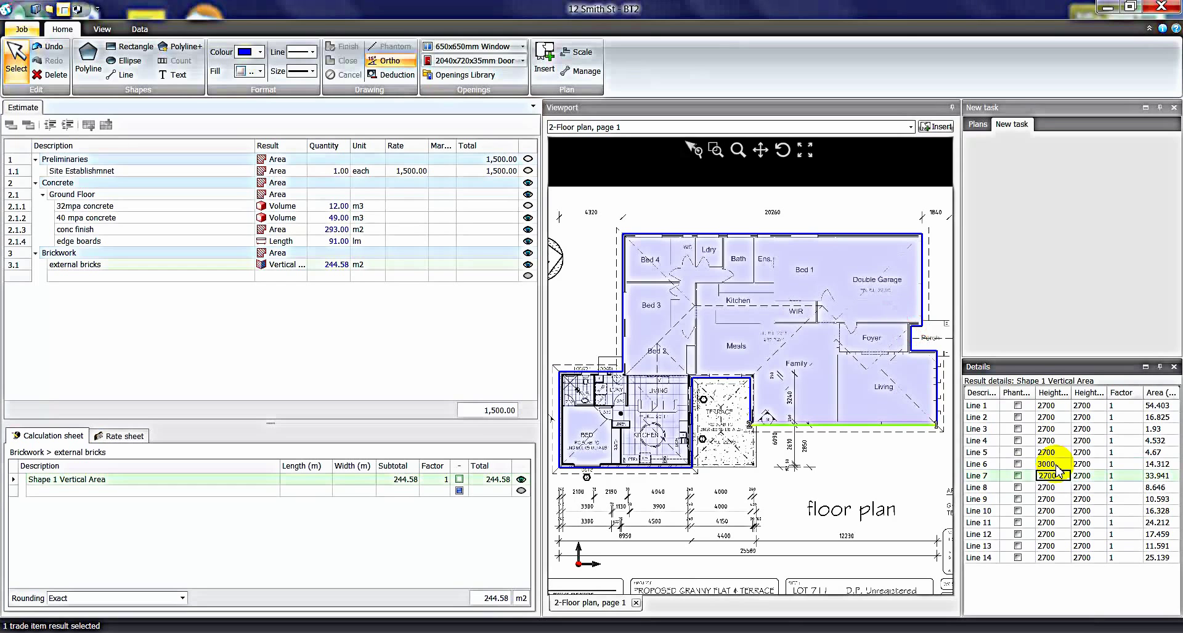
{"action": "left_click", "coordinate": [1082, 464]}
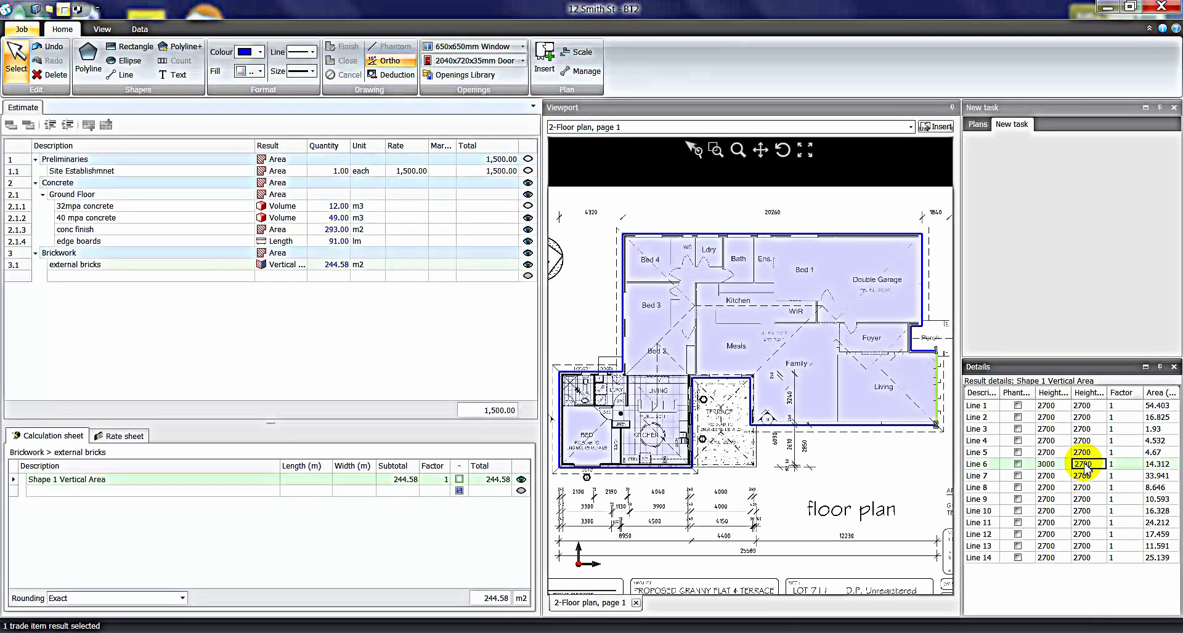
{"action": "type", "text": "3000"}
{"action": "key", "text": "Return"}
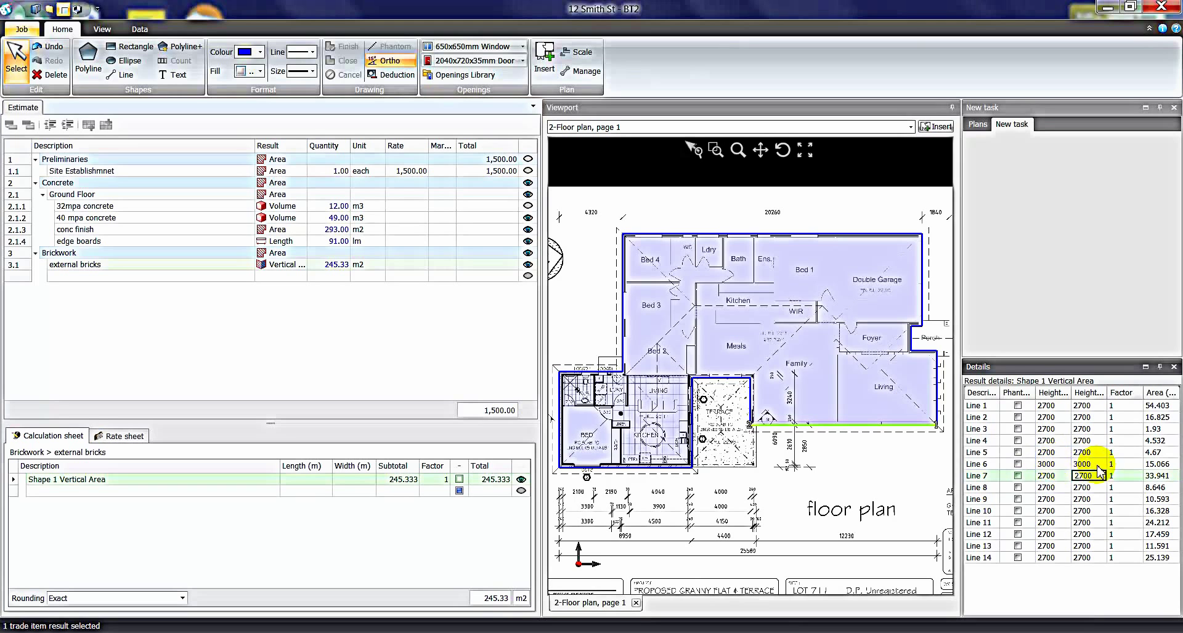
{"action": "left_click", "coordinate": [1158, 464]}
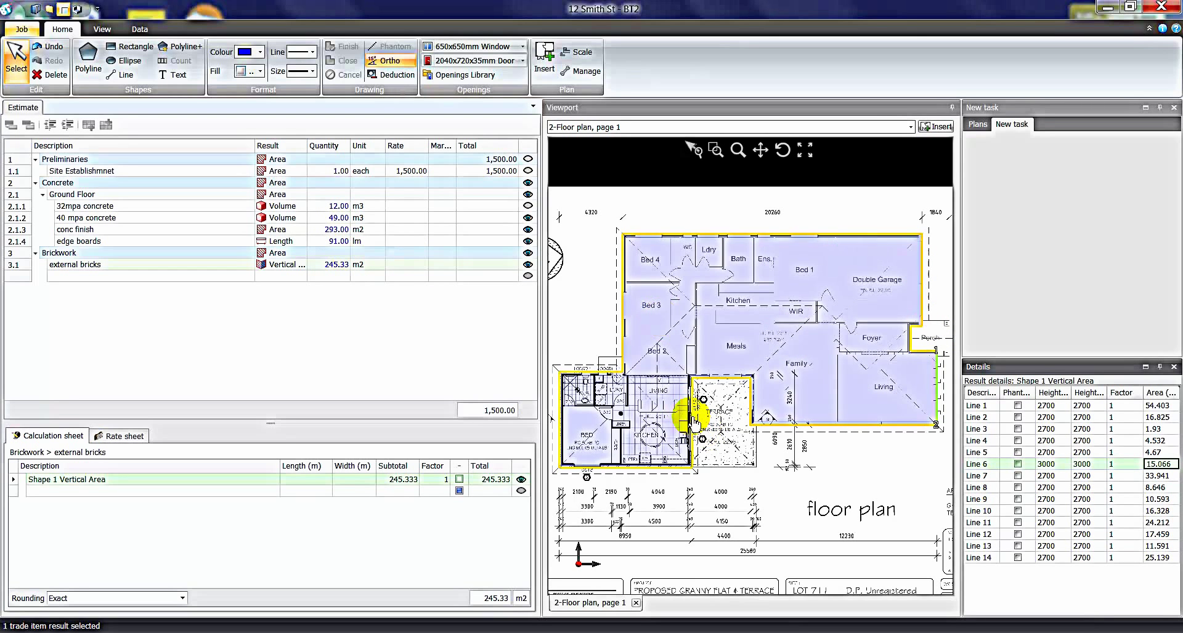
Show the takeoff in 3D and set the first height of Line 6 in Shape 1's vertical area to 3500.
{"action": "left_click", "coordinate": [102, 30]}
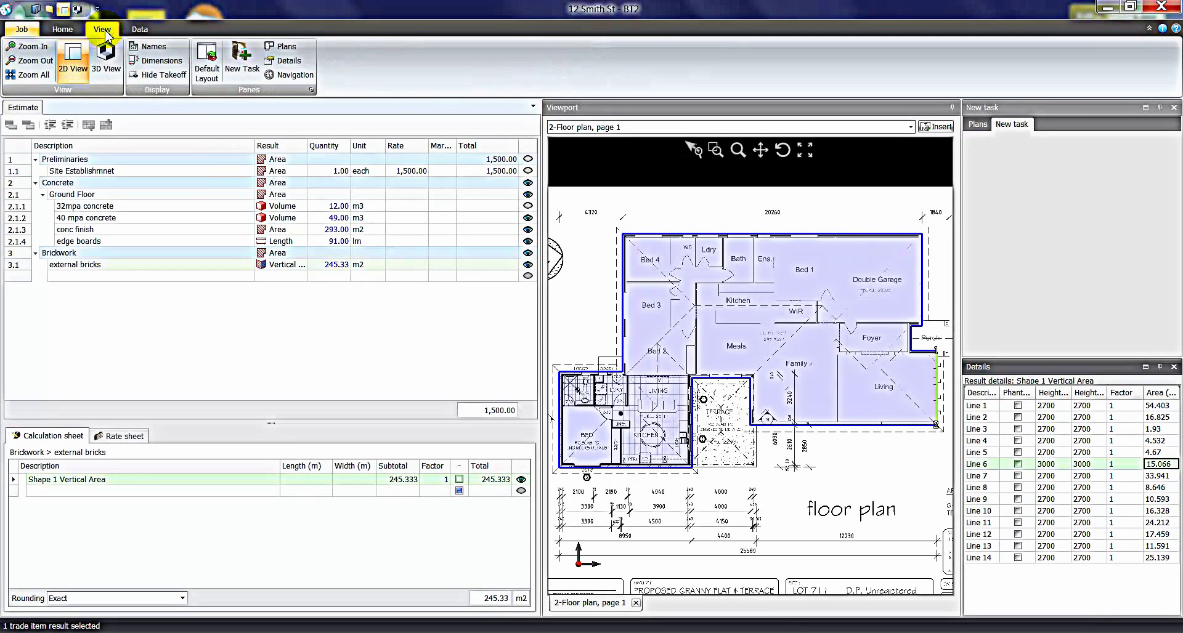
{"action": "left_click", "coordinate": [110, 68]}
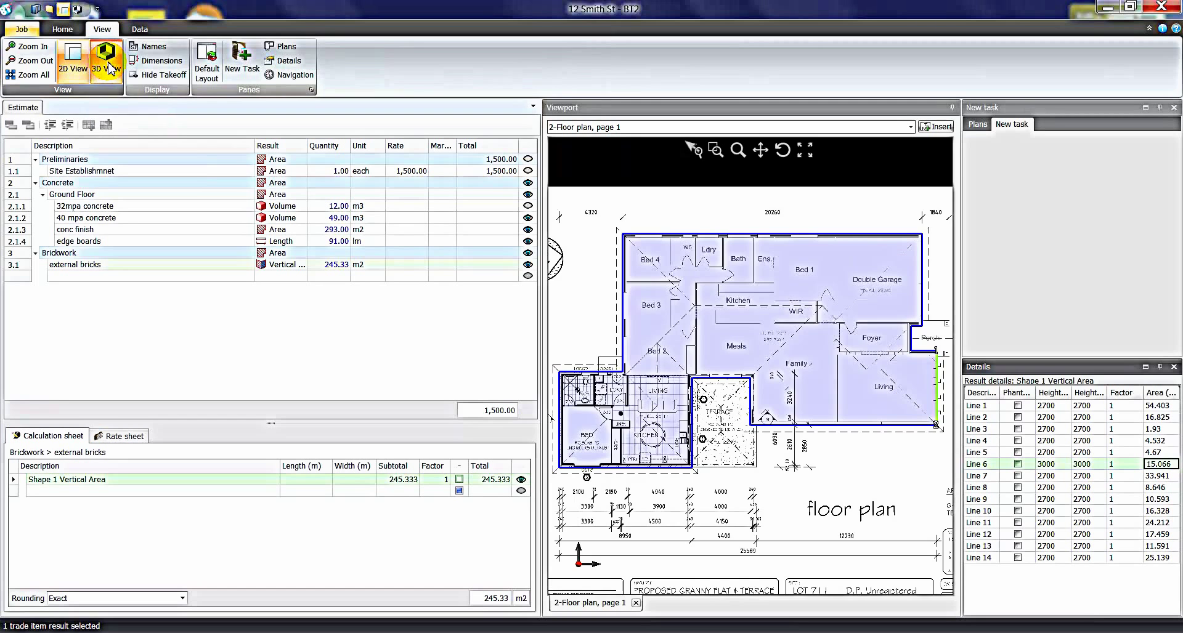
{"action": "left_click", "coordinate": [782, 149]}
{"action": "left_click_drag", "start_coordinate": [805, 364], "coordinate": [856, 343]}
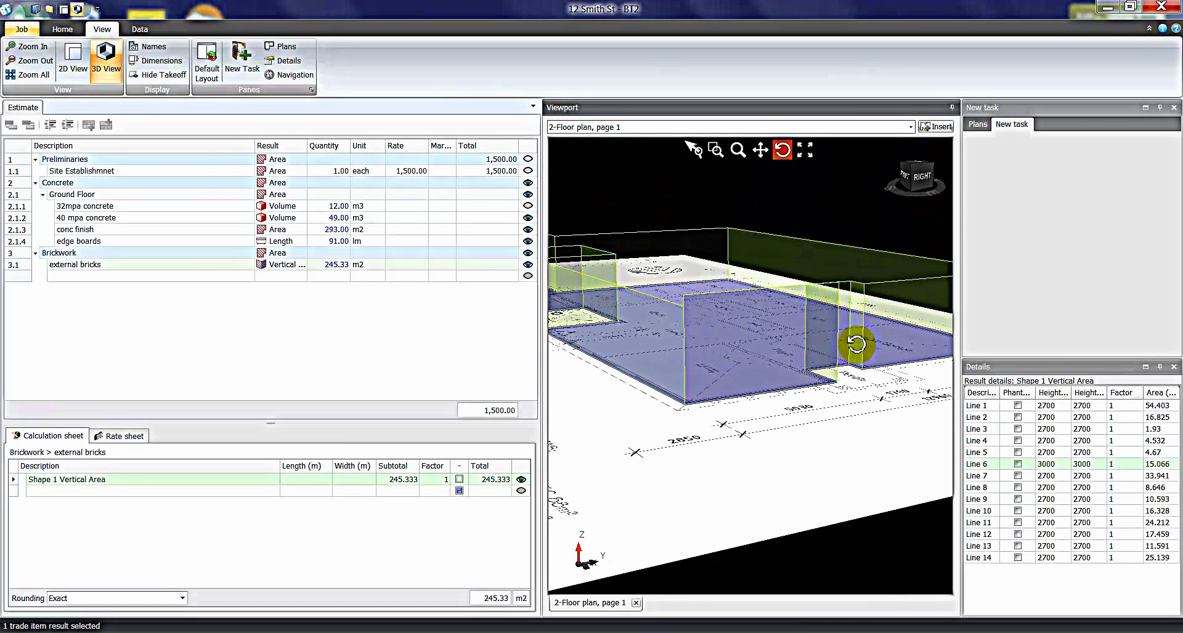
{"action": "left_click", "coordinate": [1055, 465]}
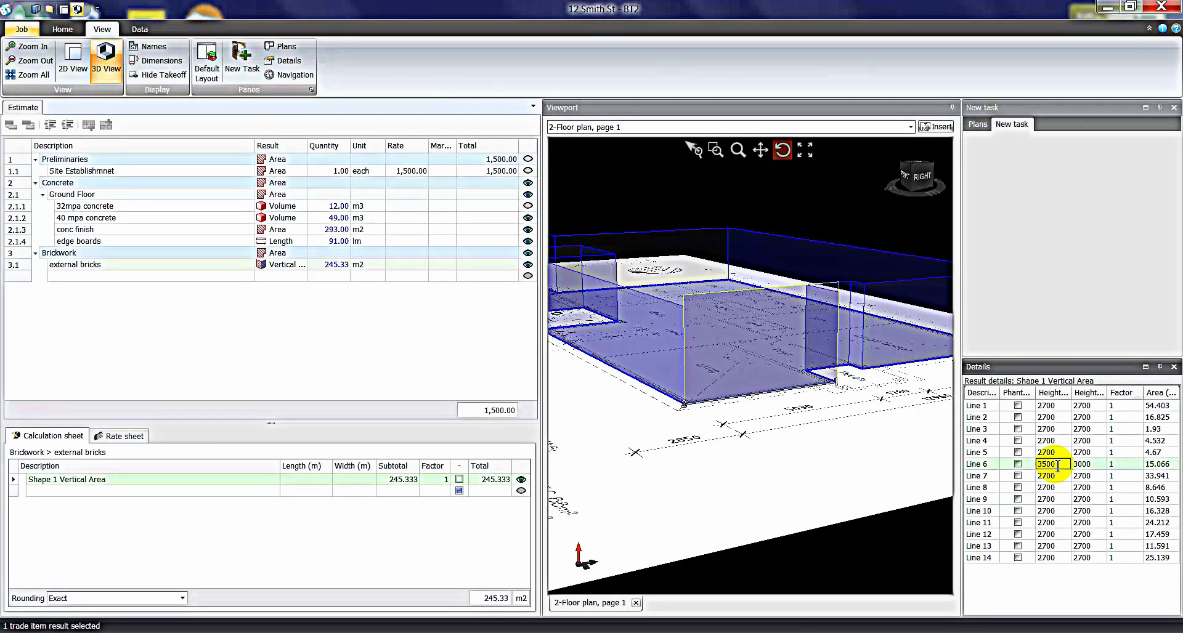
{"action": "type", "text": "3500"}
{"action": "key", "text": "Return"}
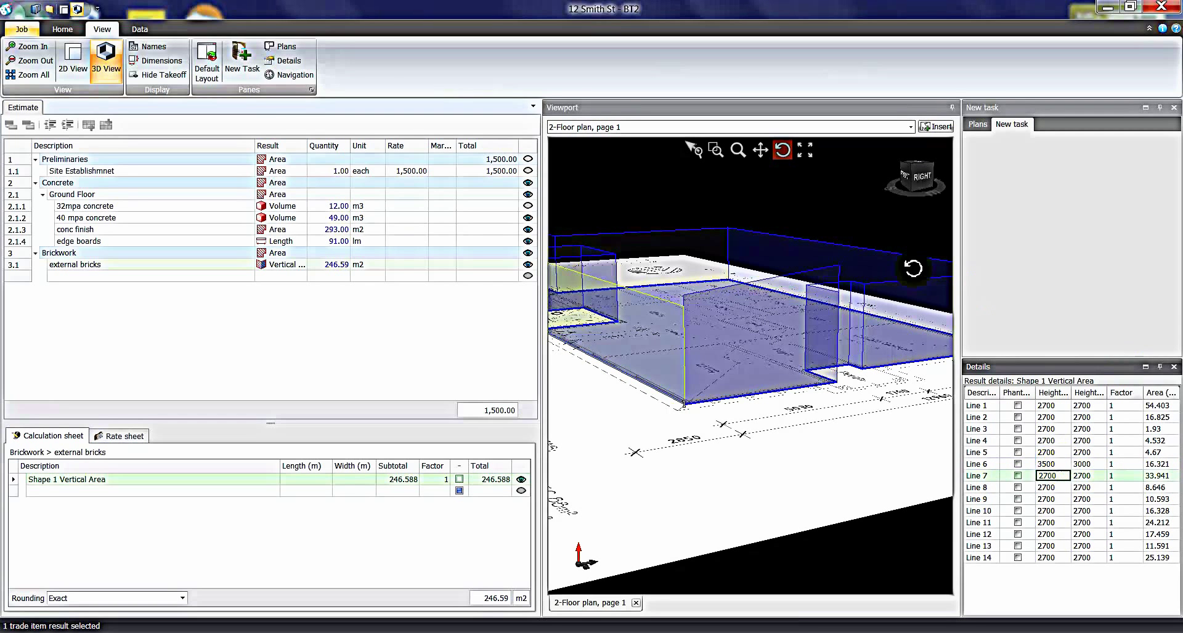
Set the second height of Line 5, the wall between Living and the porch, to 3500.
{"action": "left_click_drag", "start_coordinate": [832, 291], "coordinate": [640, 257]}
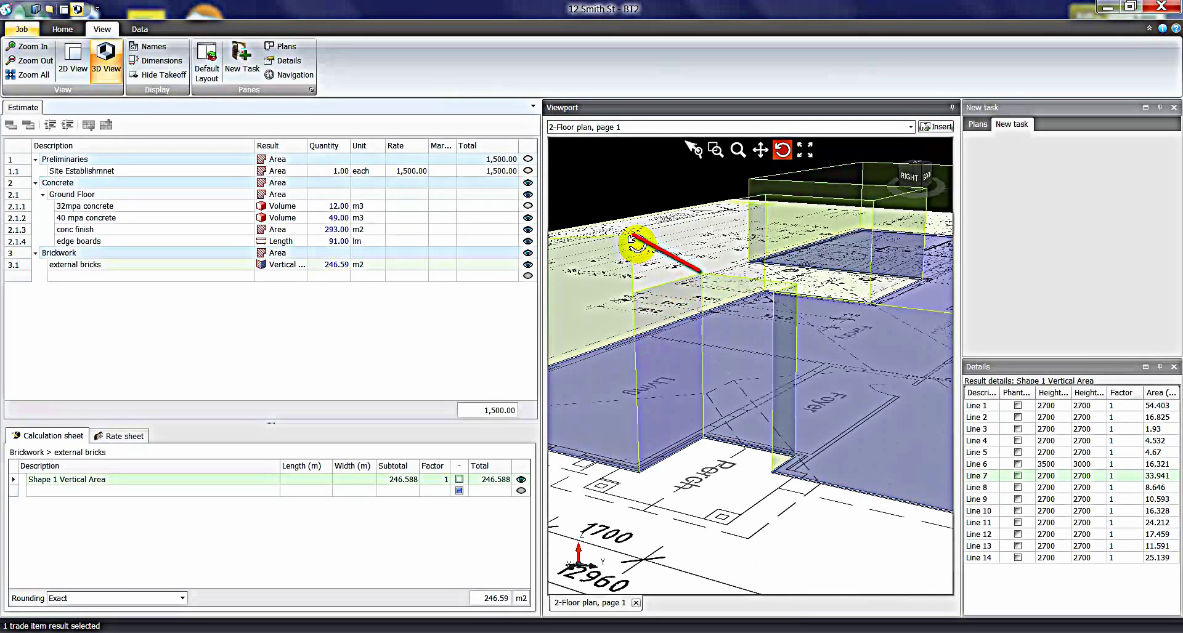
{"action": "left_click", "coordinate": [978, 464]}
{"action": "left_click", "coordinate": [985, 453]}
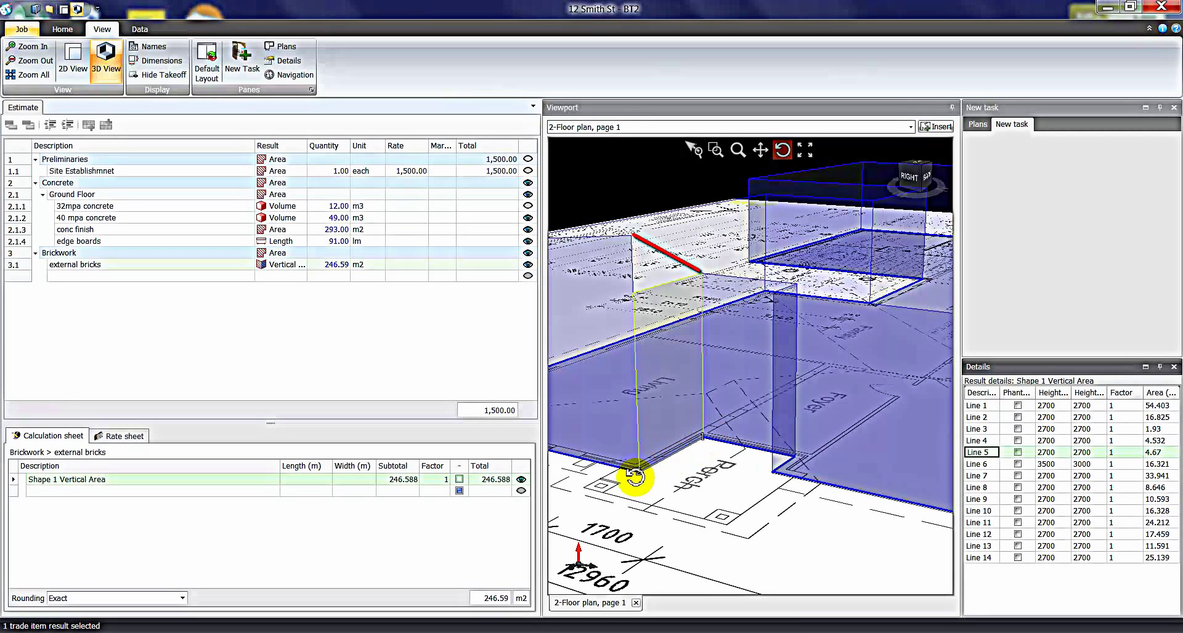
{"action": "left_click", "coordinate": [1093, 456]}
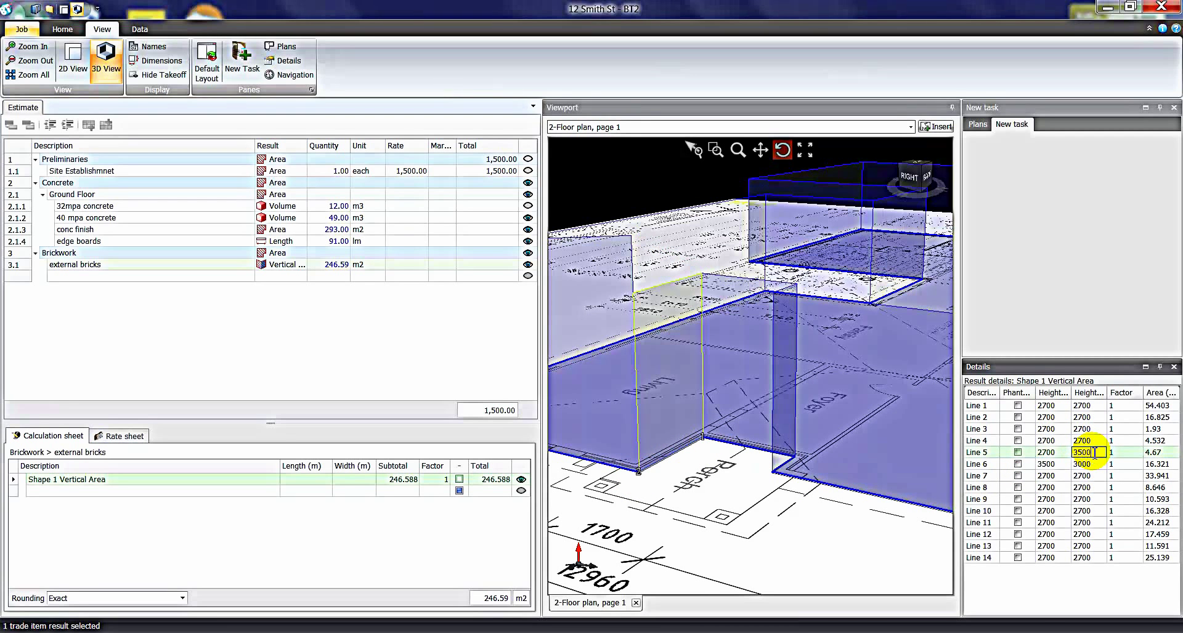
{"action": "key", "text": "Return"}
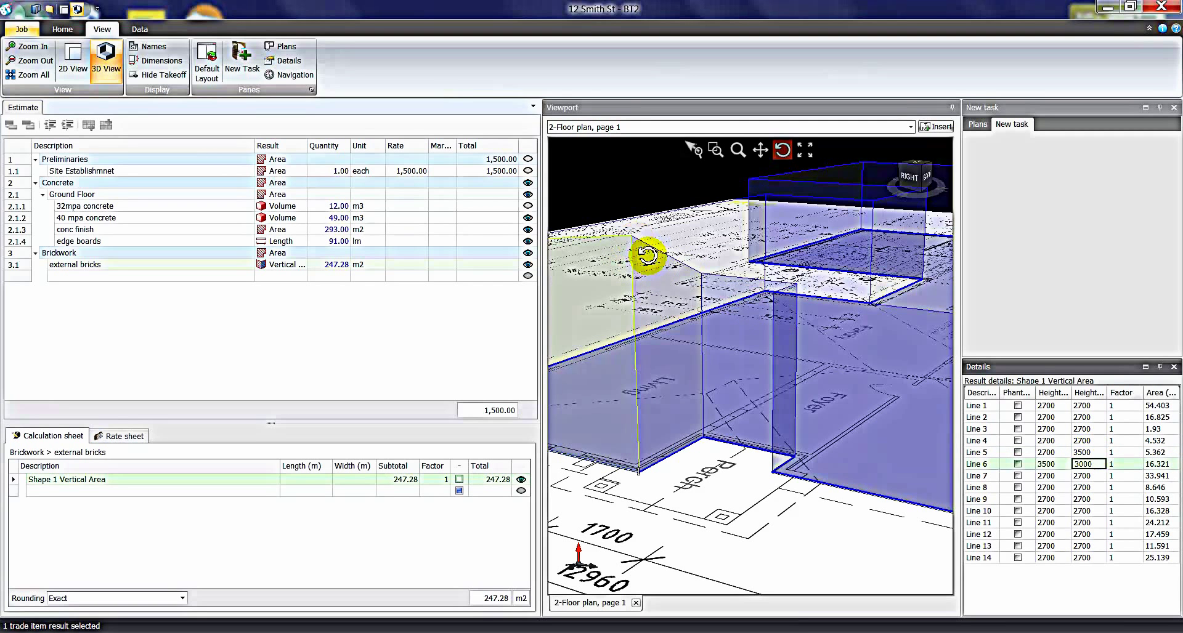
Add a 'ddt for windows' calculation row to external bricks, 1.8 m by 1.2 m with factor 6, and mark it as a deduction.
{"action": "left_click", "coordinate": [337, 267]}
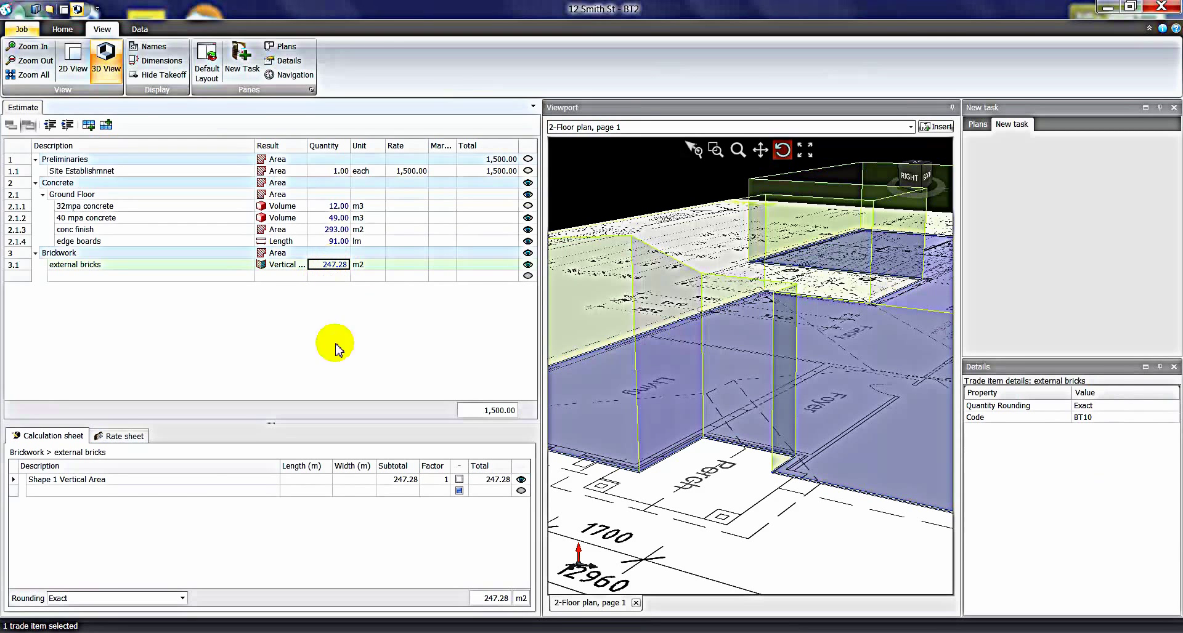
{"action": "left_click", "coordinate": [126, 491]}
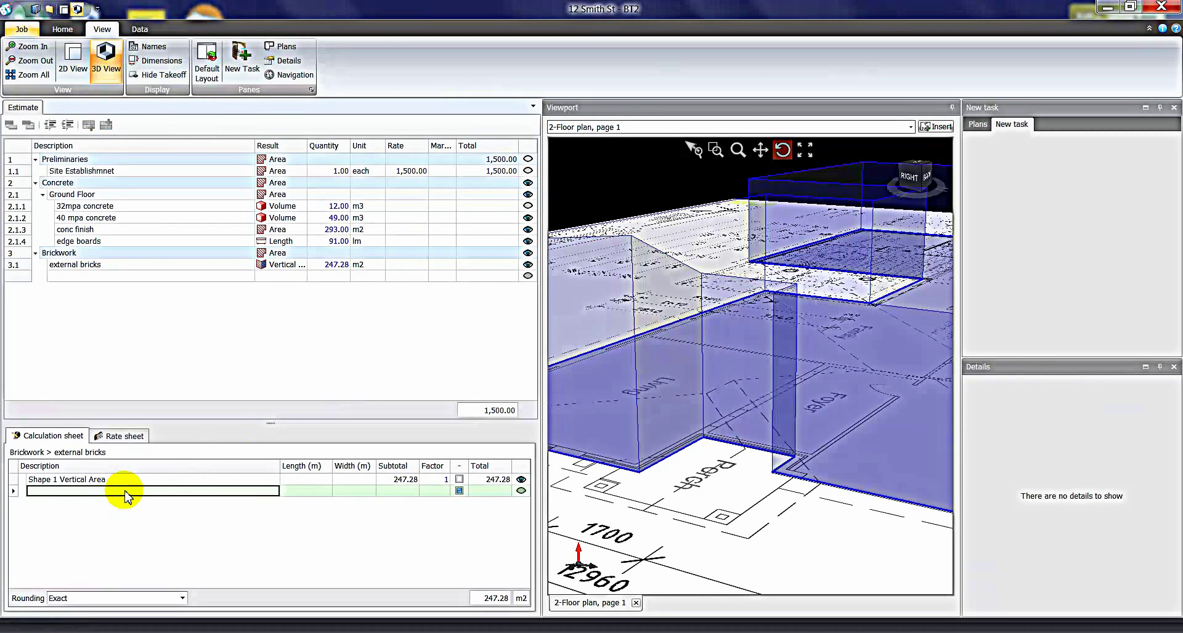
{"action": "type", "text": "ddt"}
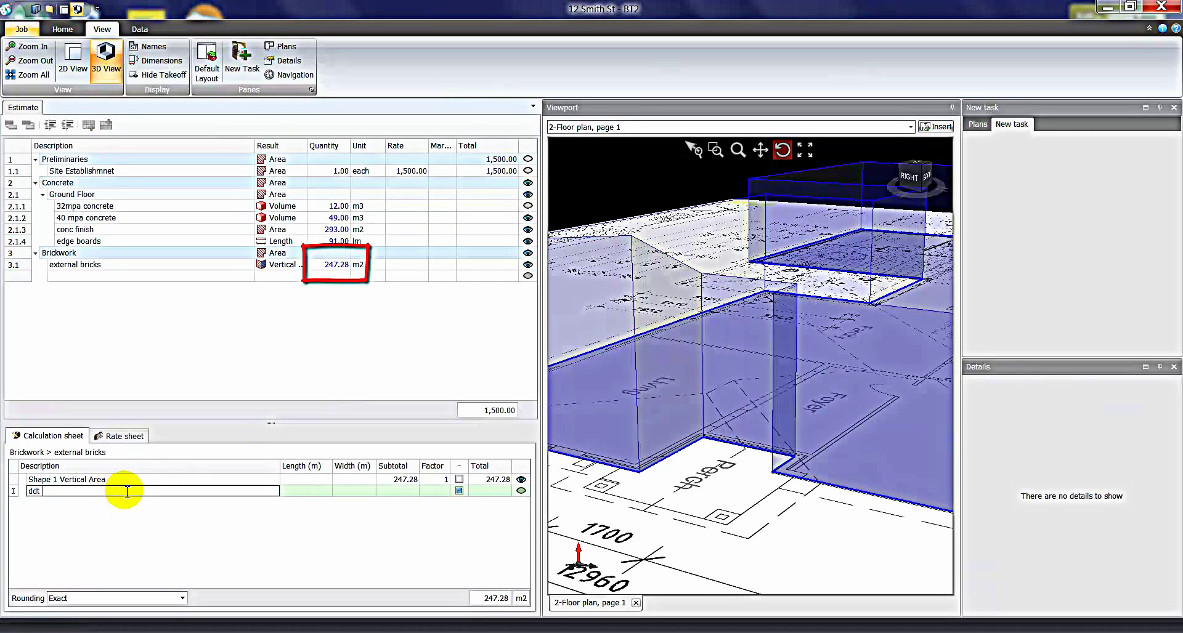
{"action": "type", "text": " for windows"}
{"action": "key", "text": "Tab"}
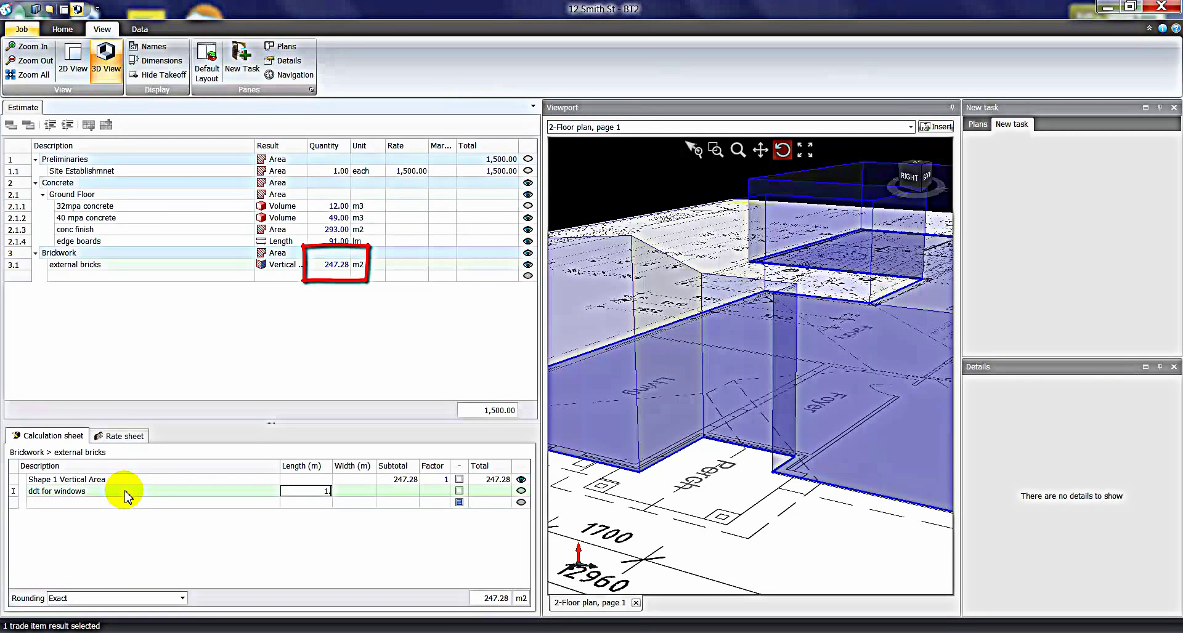
{"action": "key", "text": "Tab"}
{"action": "type", "text": "1.2"}
{"action": "key", "text": "Tab"}
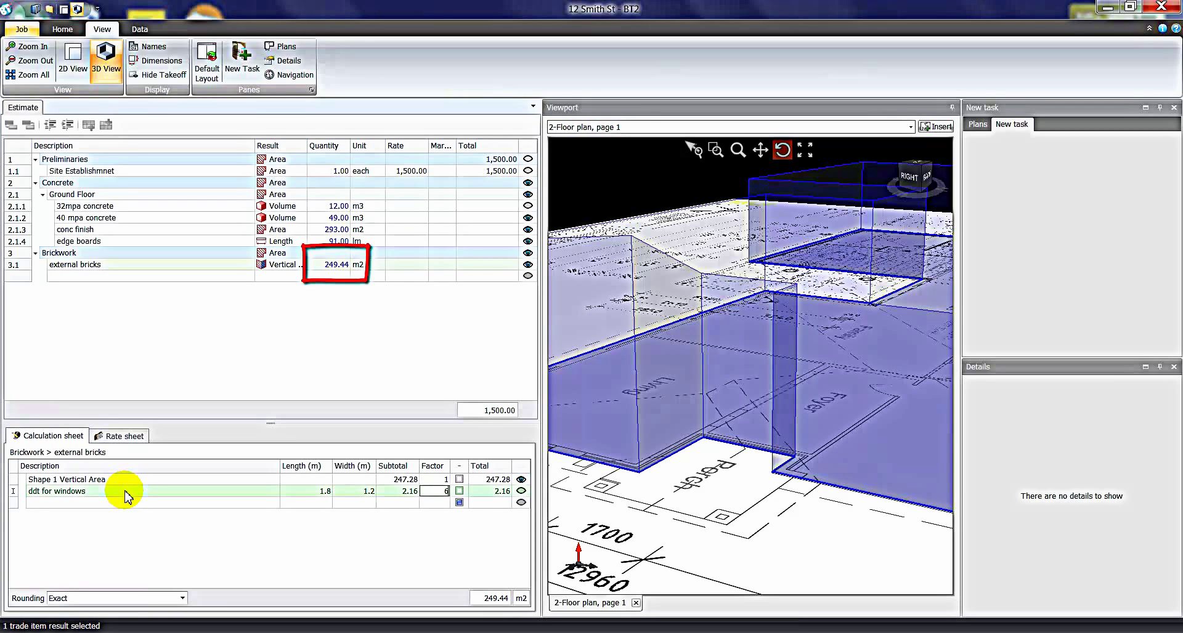
{"action": "key", "text": "Return"}
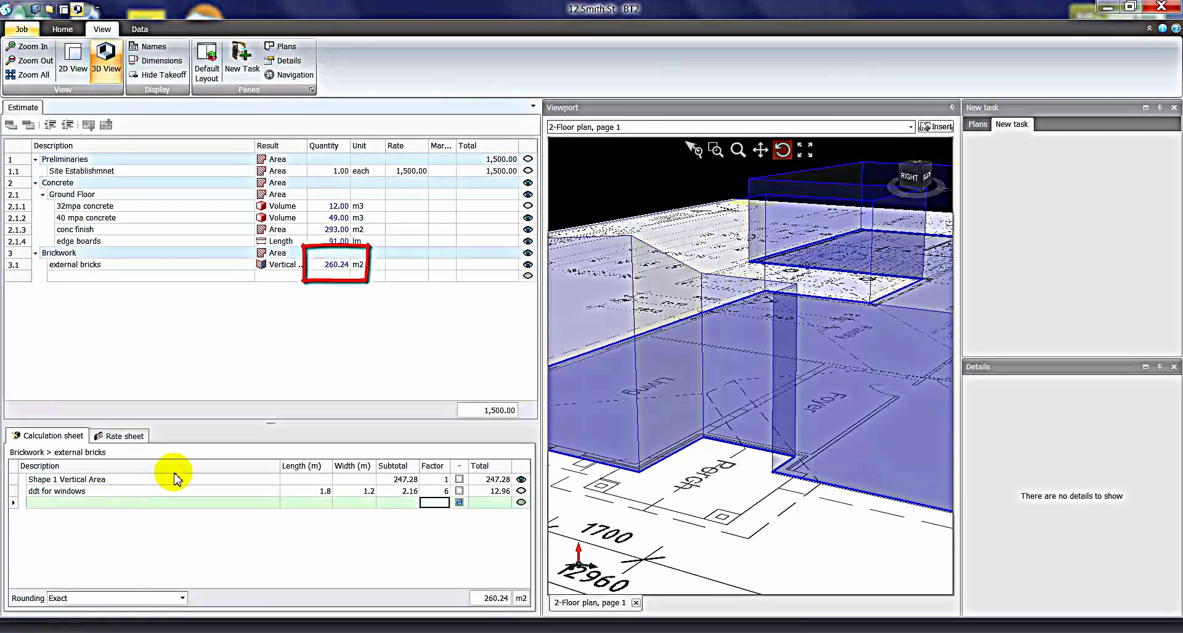
{"action": "left_click", "coordinate": [459, 491]}
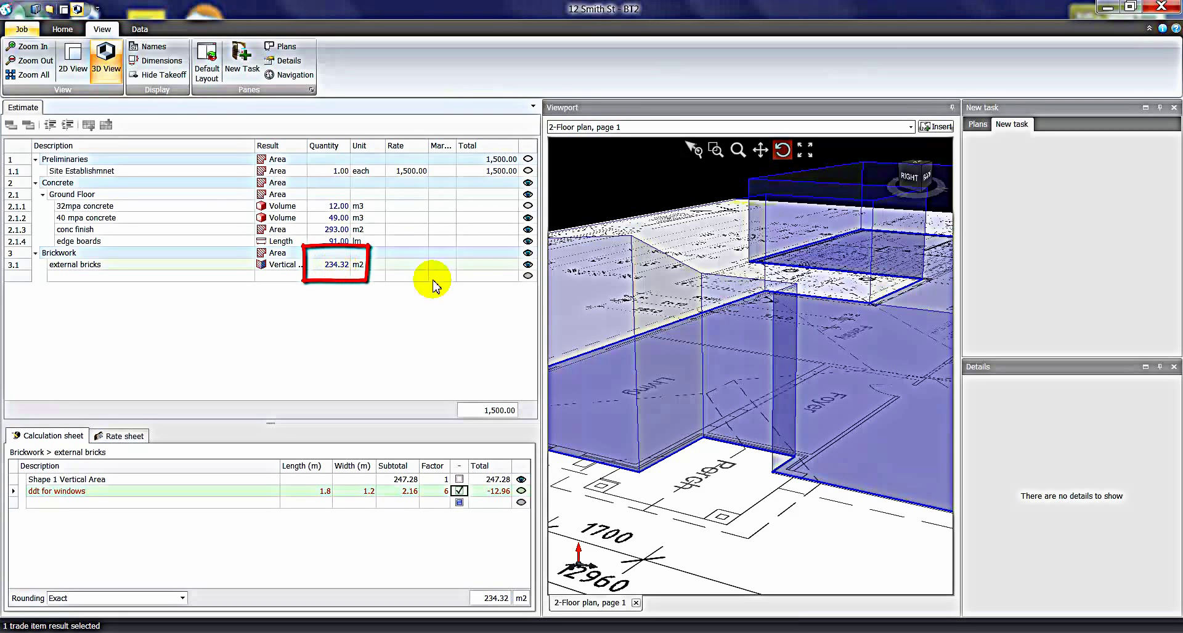
Return the plan to 2D and set the 32mpa concrete item's rate to 280, then view its quantity calculation.
{"action": "left_click", "coordinate": [73, 69]}
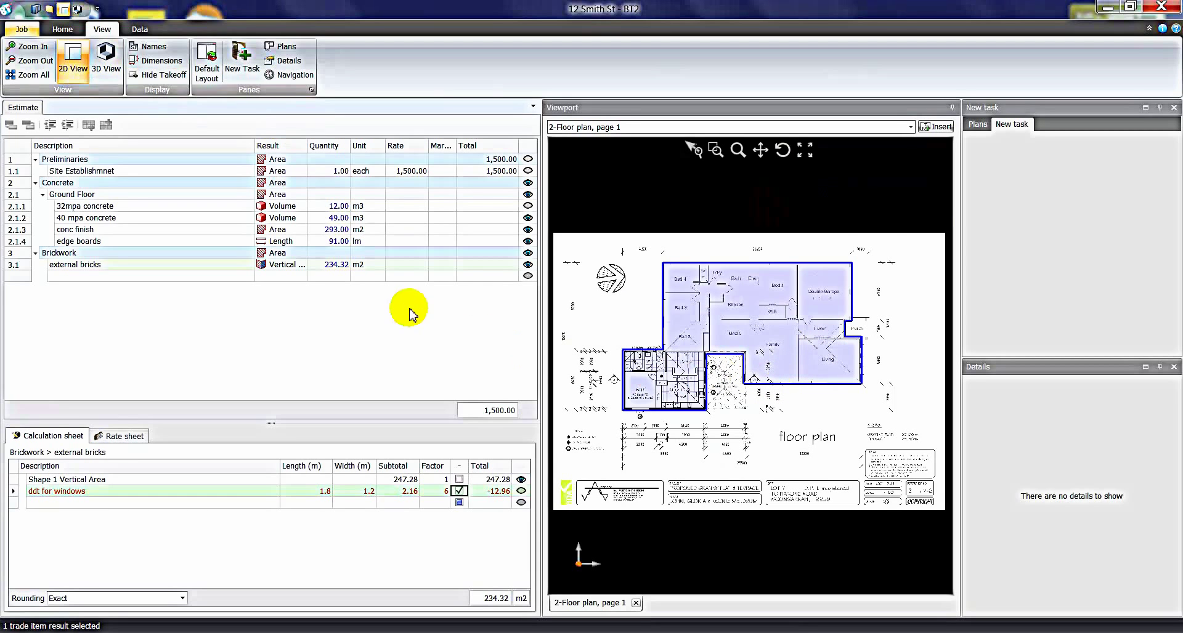
{"action": "left_click", "coordinate": [404, 206]}
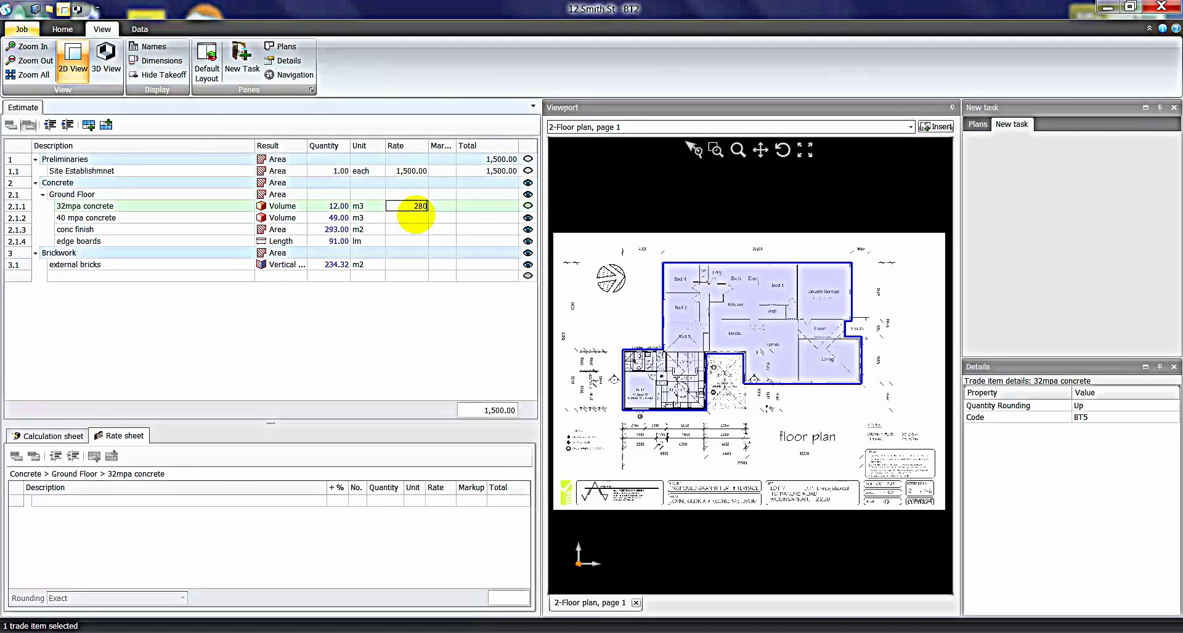
{"action": "key", "text": "Return"}
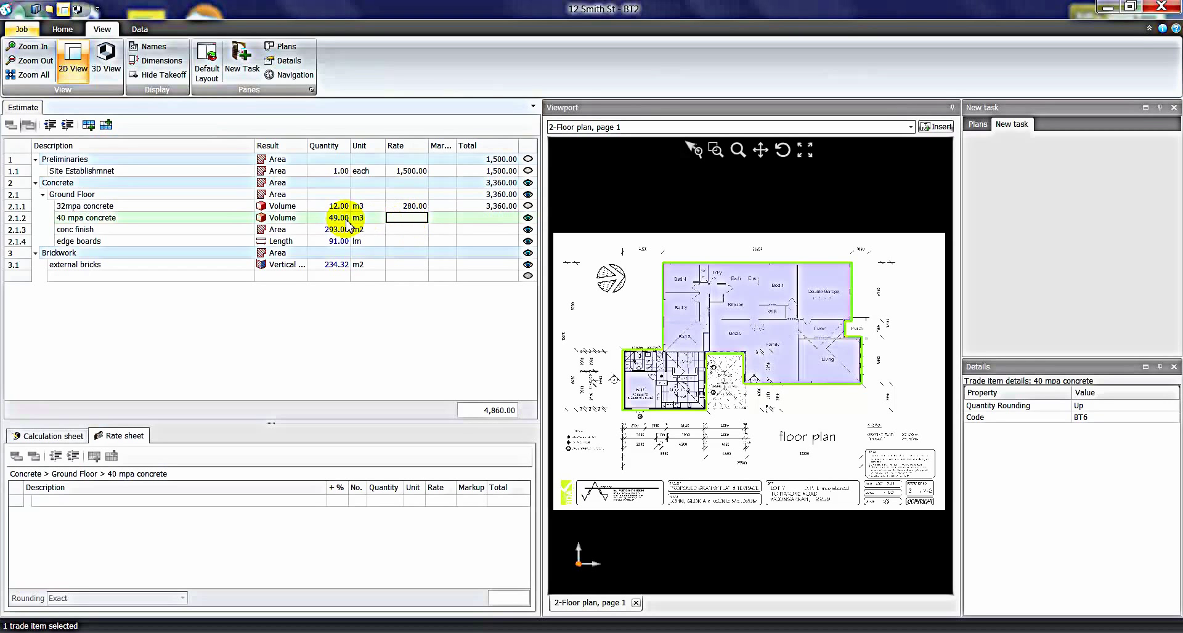
{"action": "left_click", "coordinate": [326, 206]}
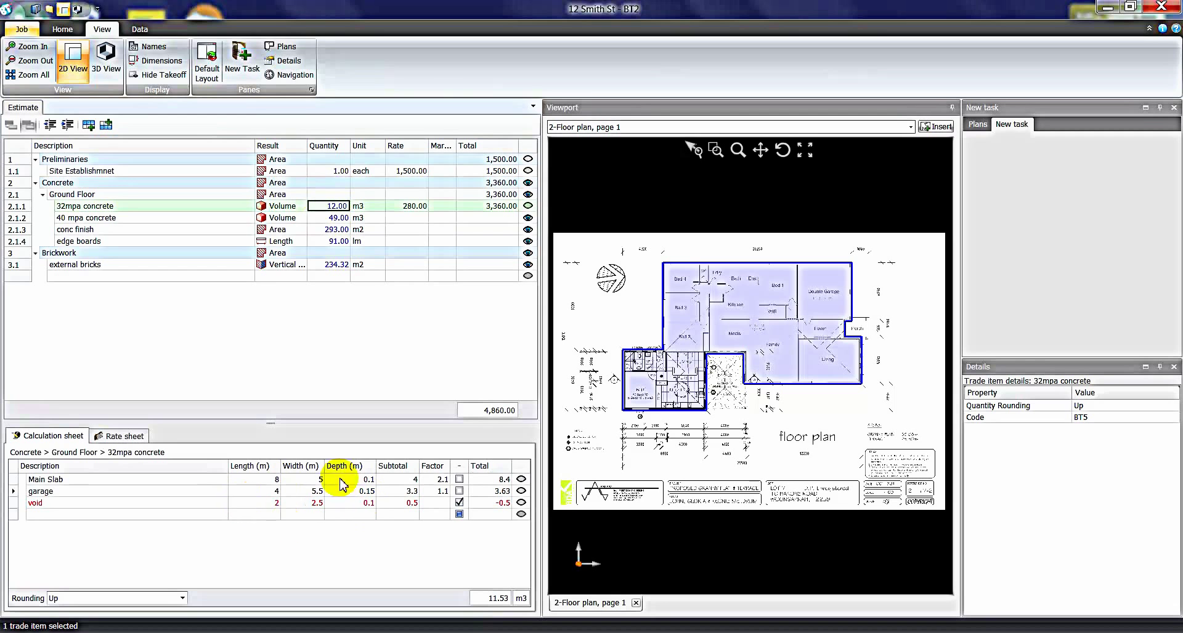
Add a 'Supply' row to the 40 mpa concrete item's rate sheet with quantity 1 m3 and rate 180.
{"action": "left_click", "coordinate": [407, 218]}
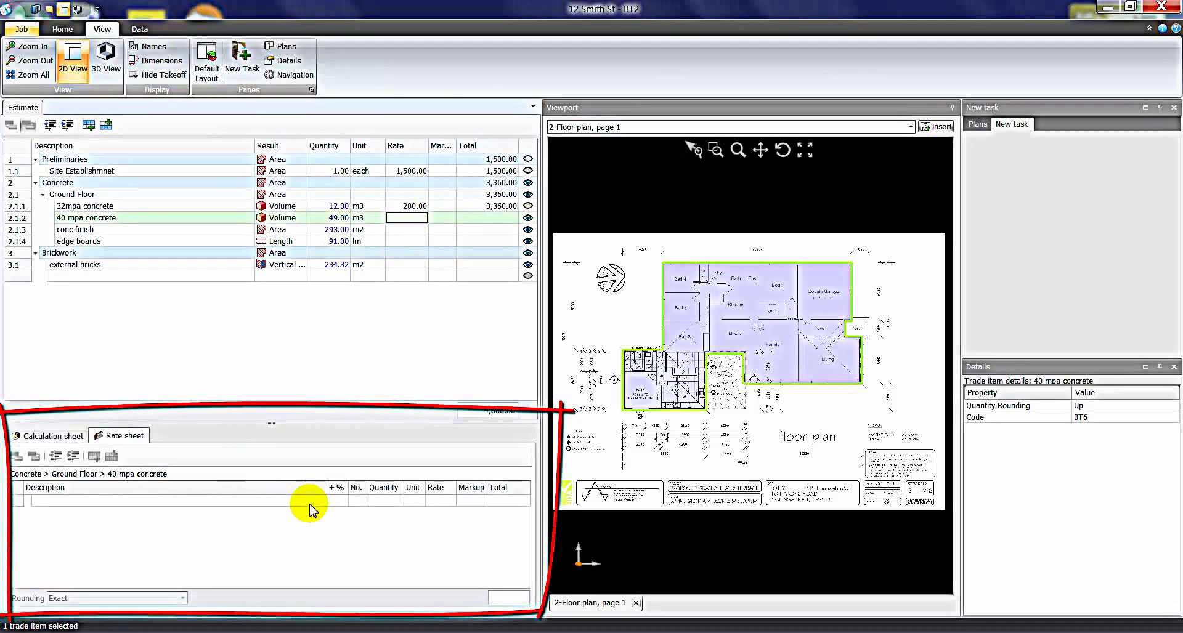
{"action": "left_click", "coordinate": [202, 501]}
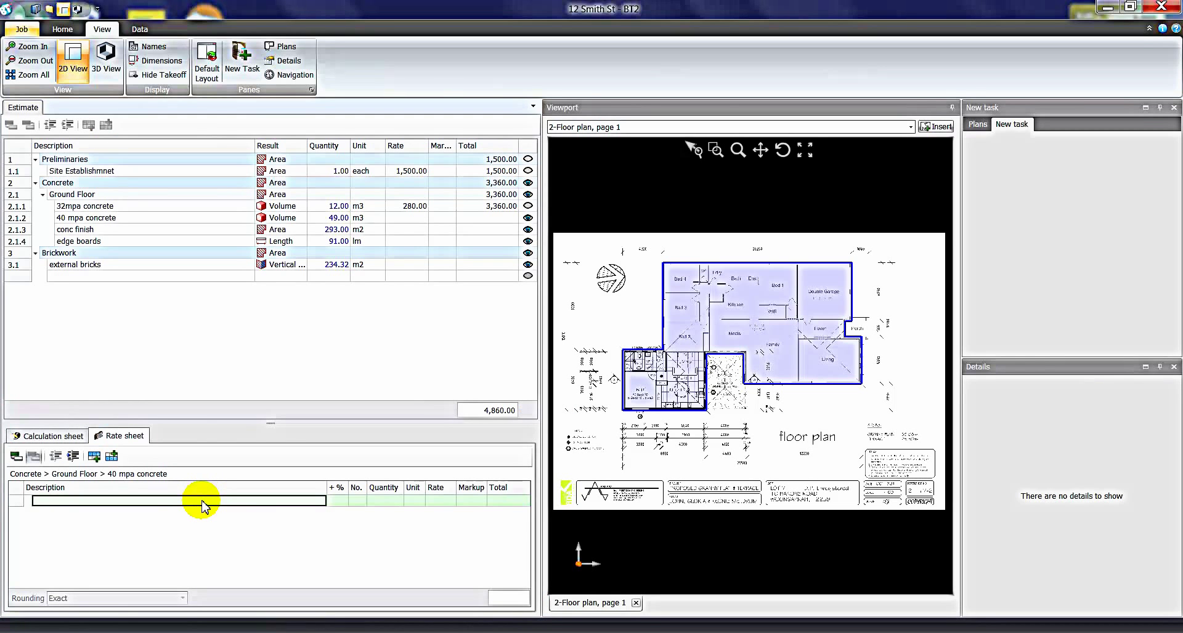
{"action": "type", "text": "Suppl"}
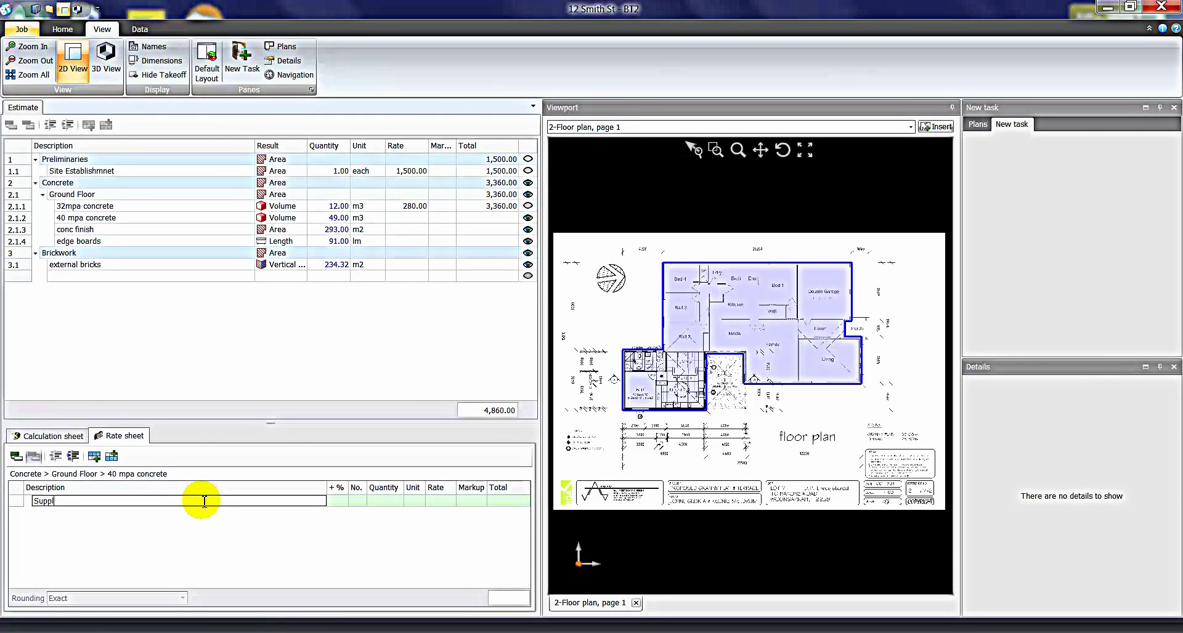
{"action": "key", "text": "Tab"}
{"action": "key", "text": "Tab"}
{"action": "key", "text": "Tab"}
{"action": "key", "text": "Tab"}
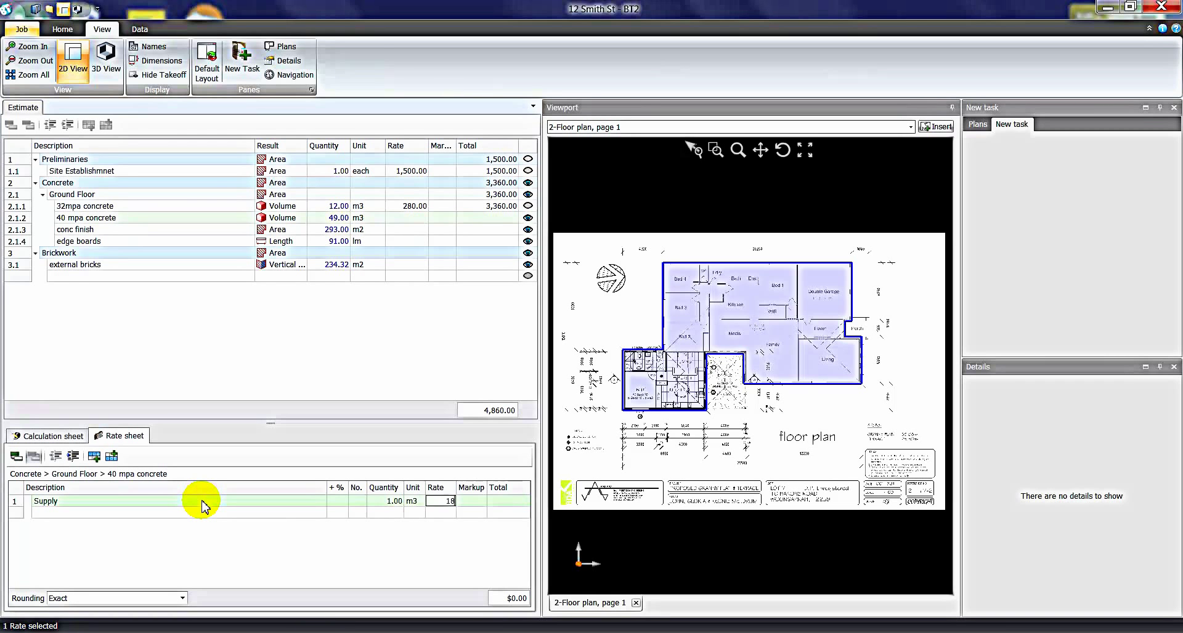
Add a 'labour to pour' row to the 40 mpa concrete rate sheet with quantity 1 m3 and rate 100.
{"action": "left_click", "coordinate": [191, 513]}
{"action": "type", "text": "labour to p"}
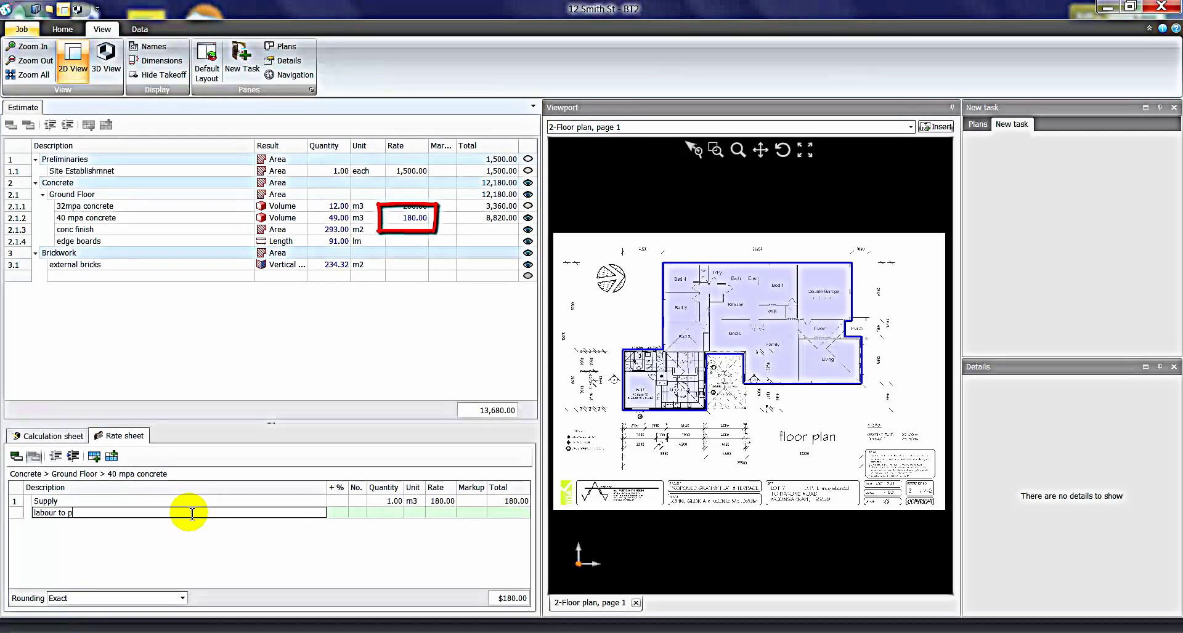
{"action": "type", "text": "our"}
{"action": "key", "text": "Tab"}
{"action": "key", "text": "Tab"}
{"action": "key", "text": "Tab"}
{"action": "type", "text": "1"}
{"action": "key", "text": "Tab"}
{"action": "type", "text": "m2100"}
Add a 'delivery' row with quantity 1 m3 and rate 3.5, and check the 40 mpa concrete item's rate and total in the estimate.
{"action": "left_click", "coordinate": [171, 524]}
{"action": "type", "text": "del"}
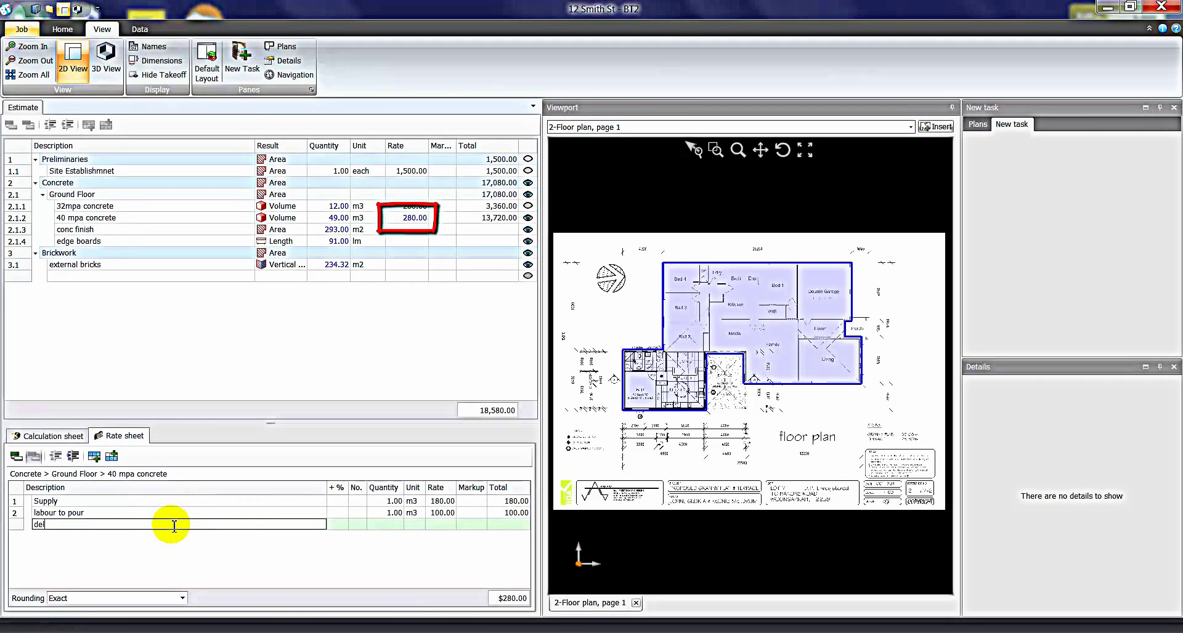
{"action": "key", "text": "Tab"}
{"action": "key", "text": "Tab"}
{"action": "key", "text": "Tab"}
{"action": "type", "text": "1"}
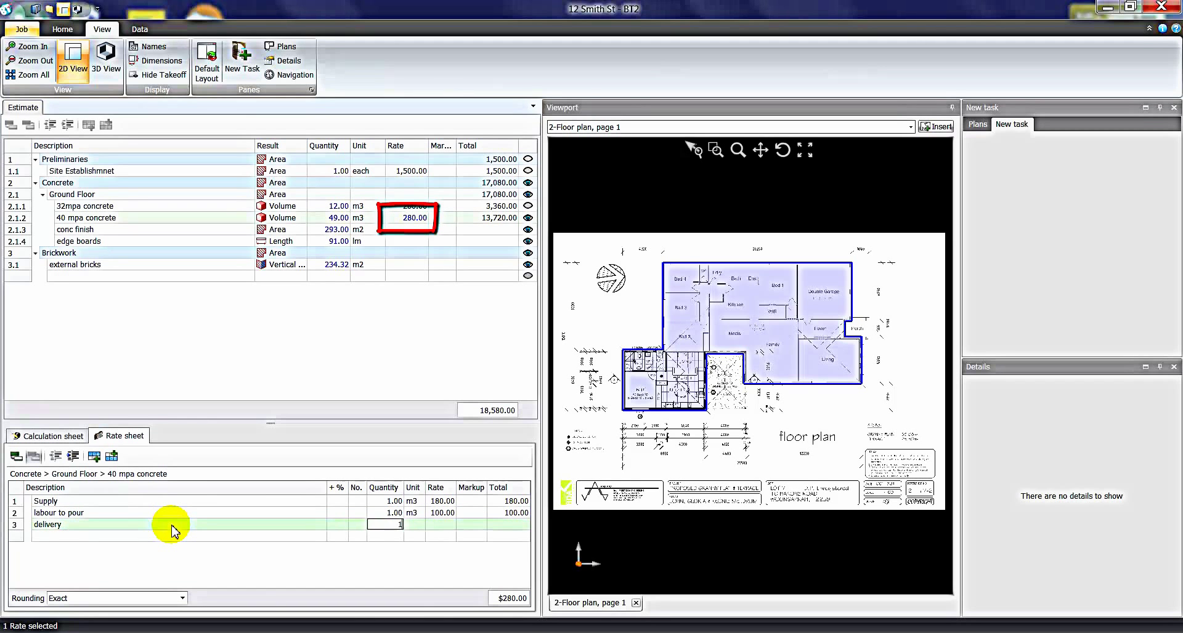
{"action": "key", "text": "Tab"}
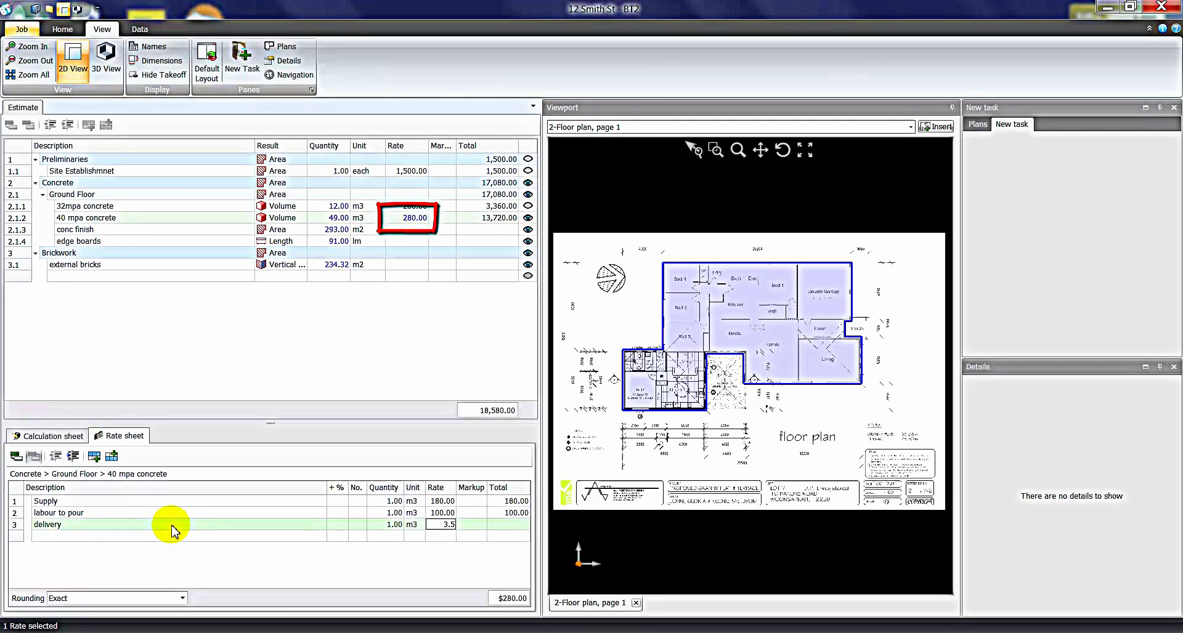
{"action": "key", "text": "Return"}
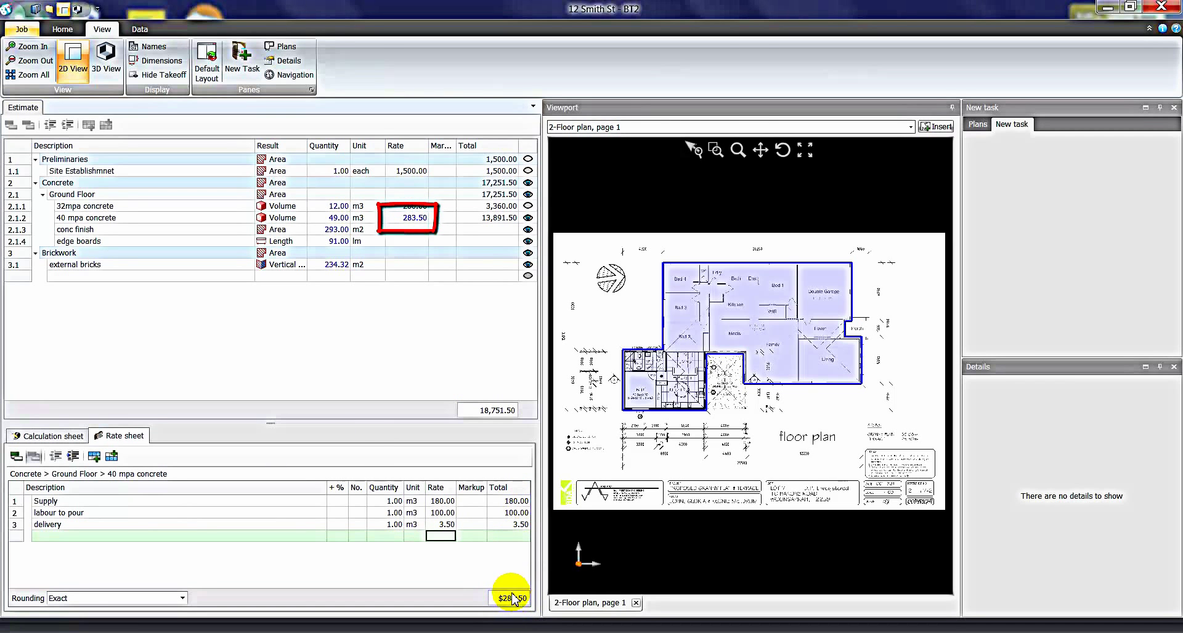
{"action": "left_click", "coordinate": [416, 223]}
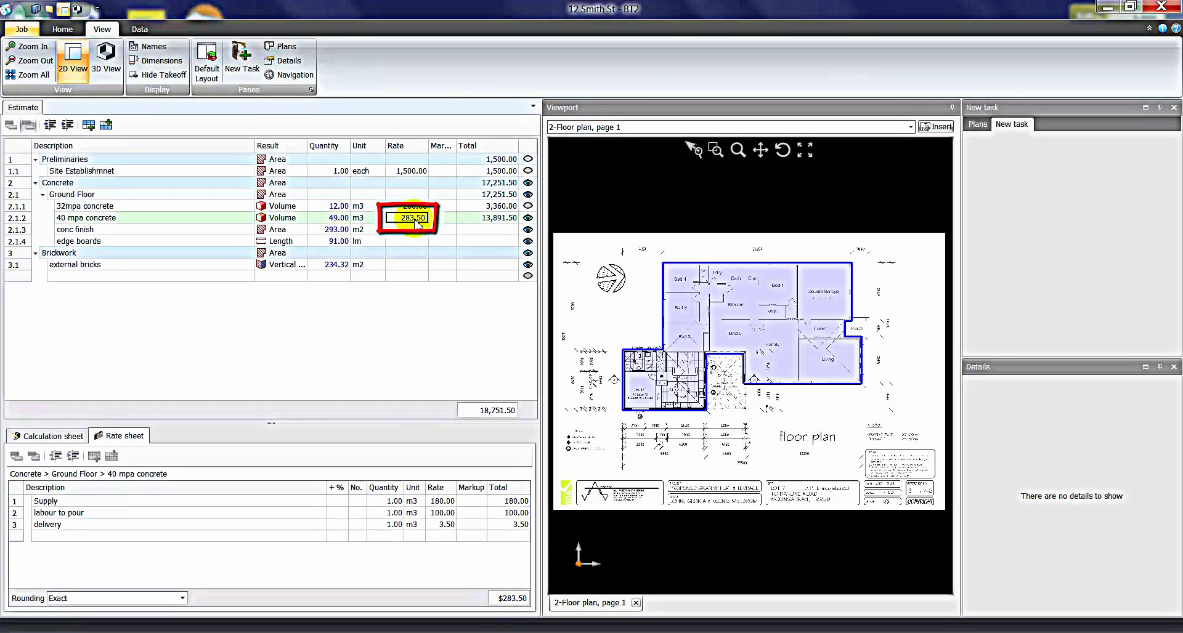
{"action": "left_click", "coordinate": [486, 219]}
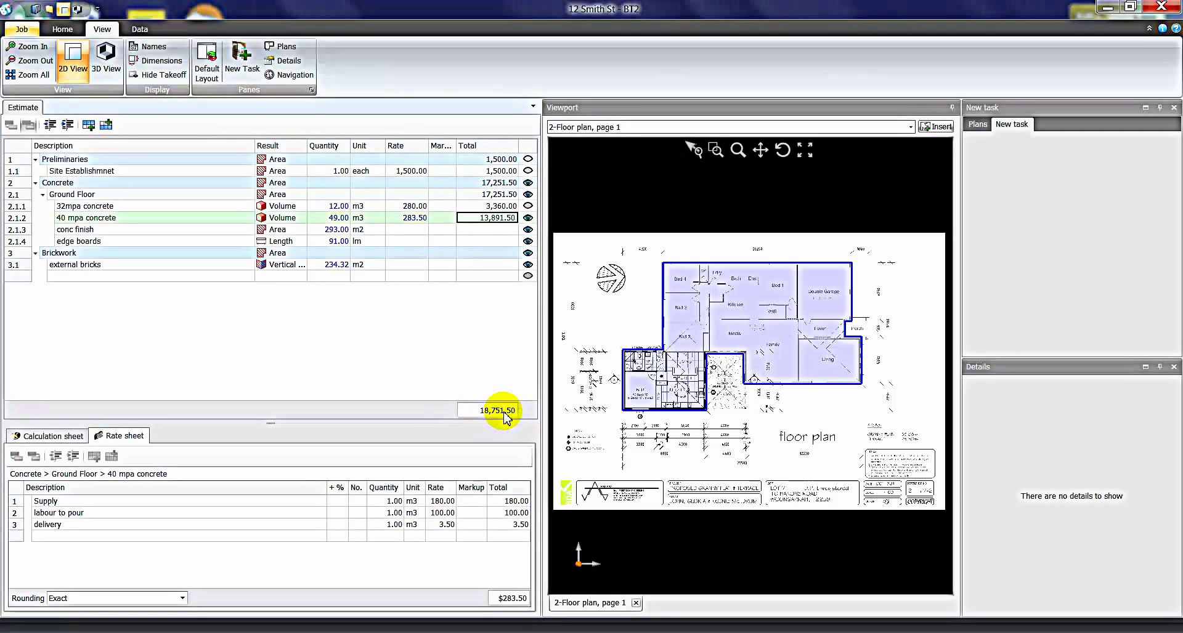
Widen the estimate's Markup column and apply a 10% markup to all items from site establishment to external bricks.
{"action": "left_click_drag", "start_coordinate": [254, 145], "coordinate": [226, 150]}
{"action": "left_click_drag", "start_coordinate": [428, 150], "coordinate": [439, 151]}
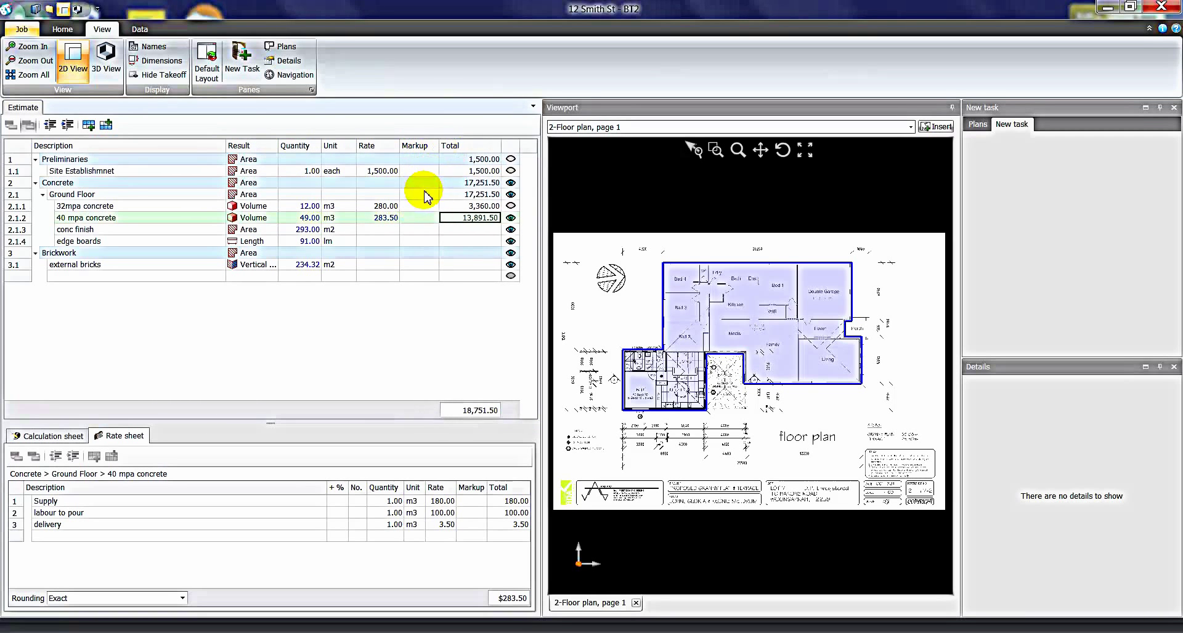
{"action": "left_click", "coordinate": [109, 175]}
{"action": "left_click", "coordinate": [99, 266], "text": "shift"}
{"action": "left_click", "coordinate": [416, 172]}
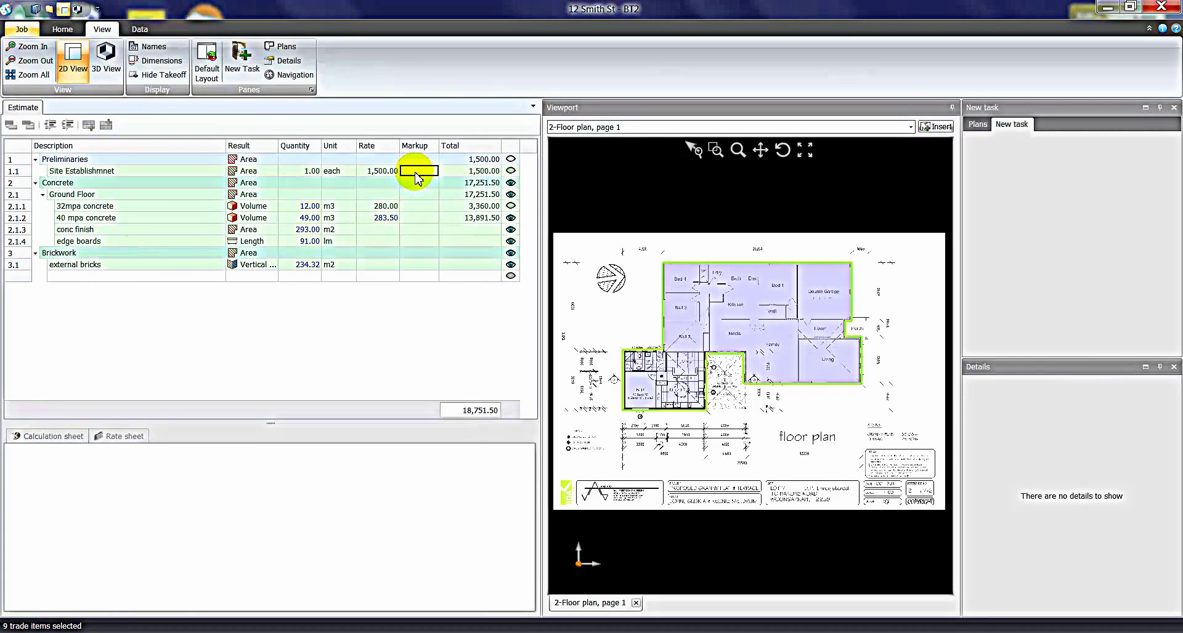
{"action": "key", "text": "Return"}
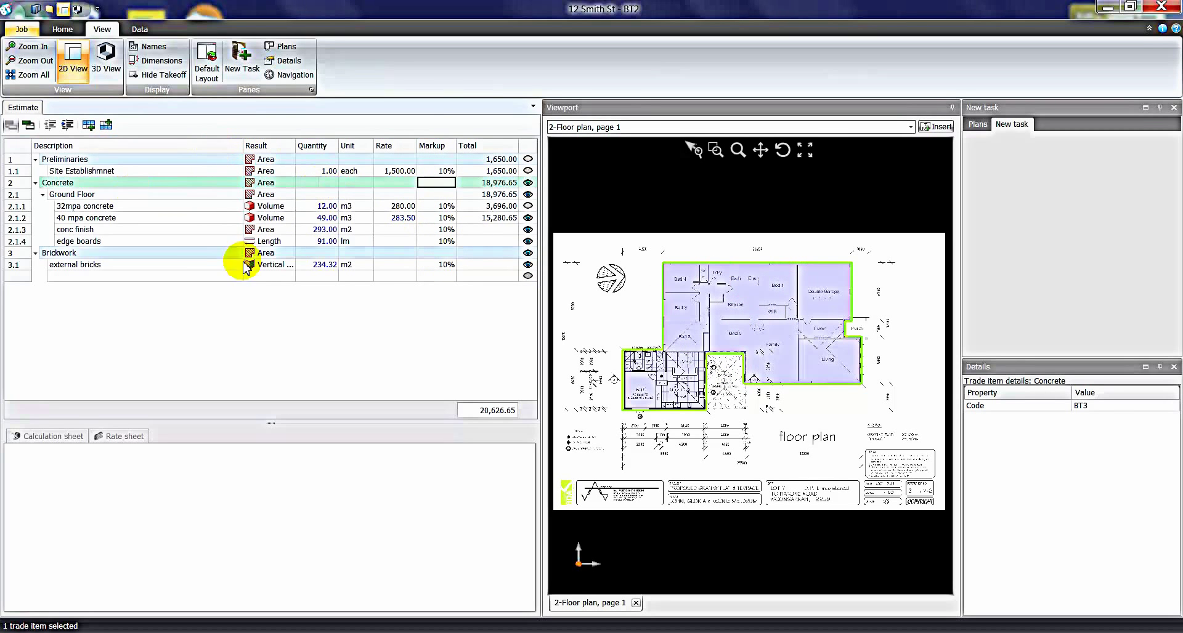
Generate the Trades report for the job and view its Markups Applied version.
{"action": "left_click", "coordinate": [141, 32]}
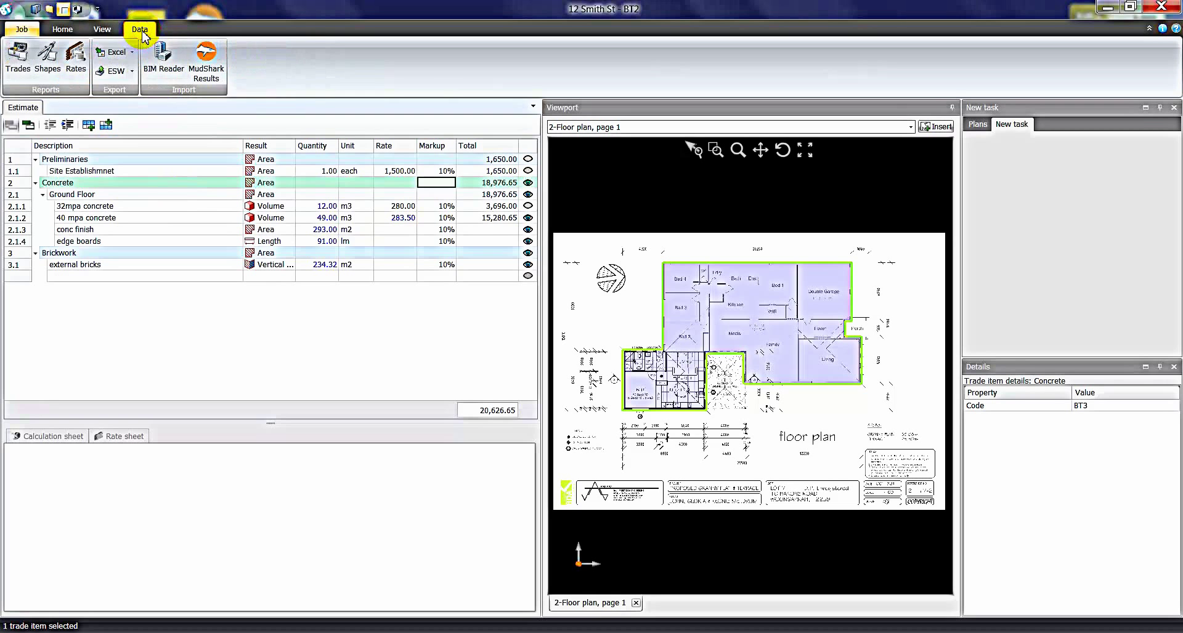
{"action": "left_click", "coordinate": [21, 65]}
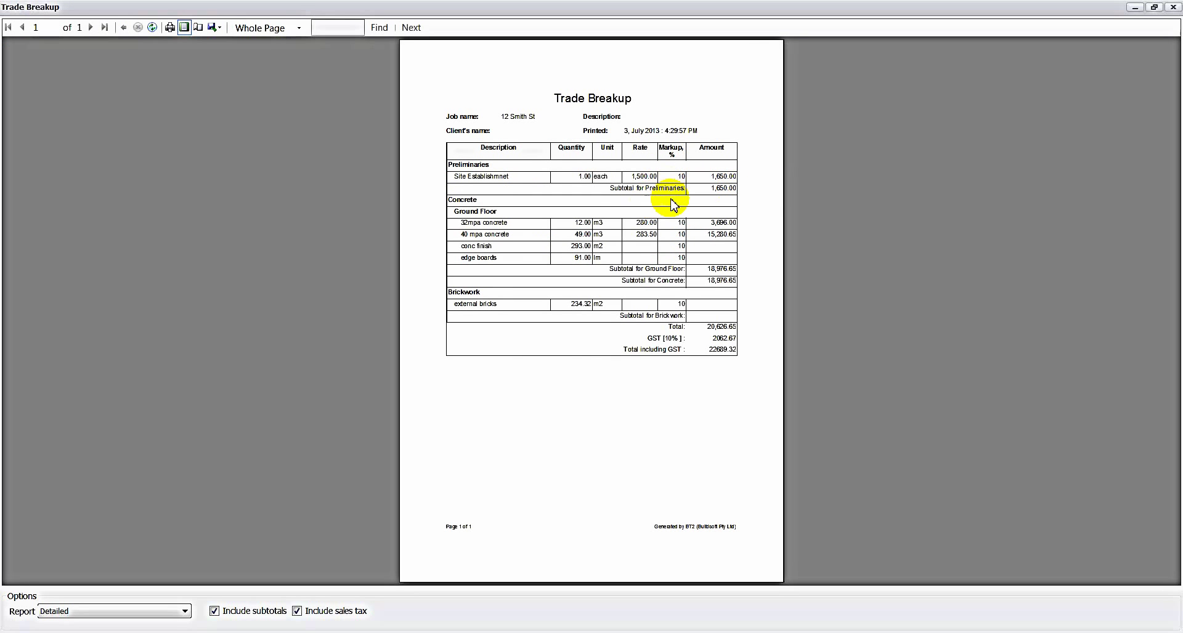
{"action": "left_click", "coordinate": [185, 611]}
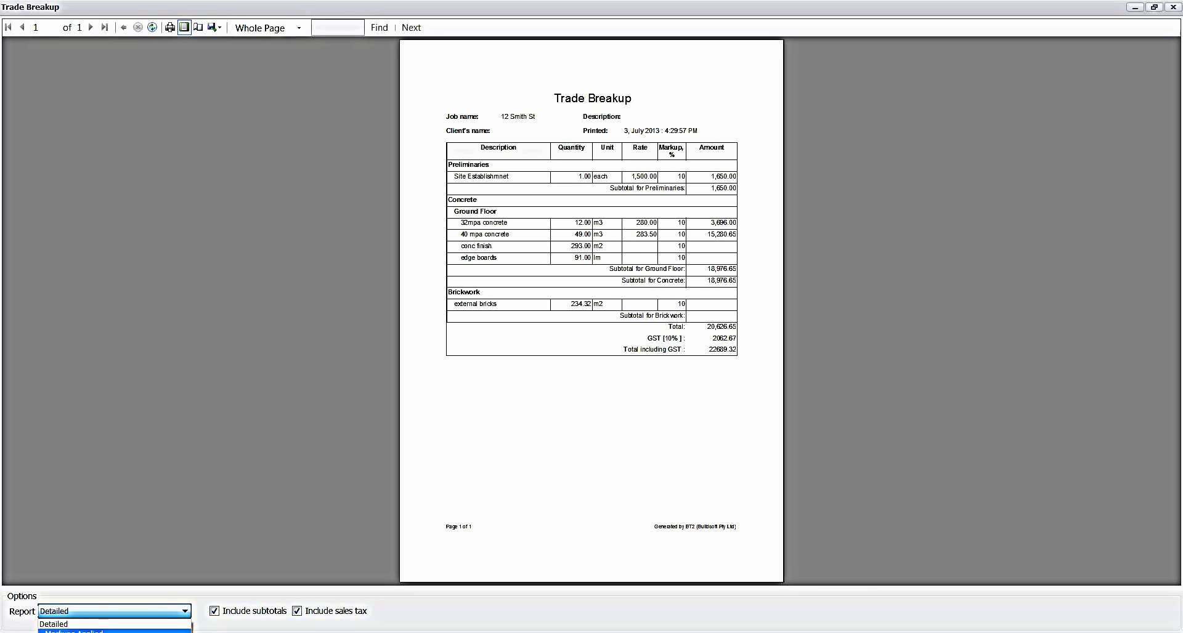
{"action": "left_click", "coordinate": [166, 630]}
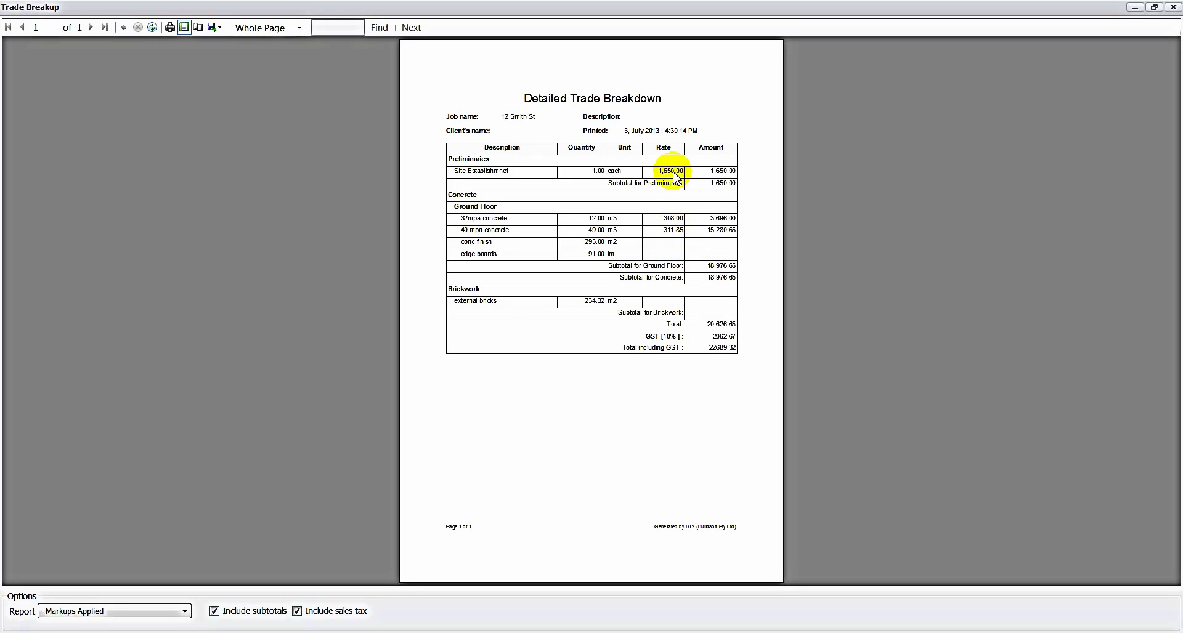
View the trade report in its Rates Stripped version and in its Heading Summary version.
{"action": "left_click", "coordinate": [184, 611]}
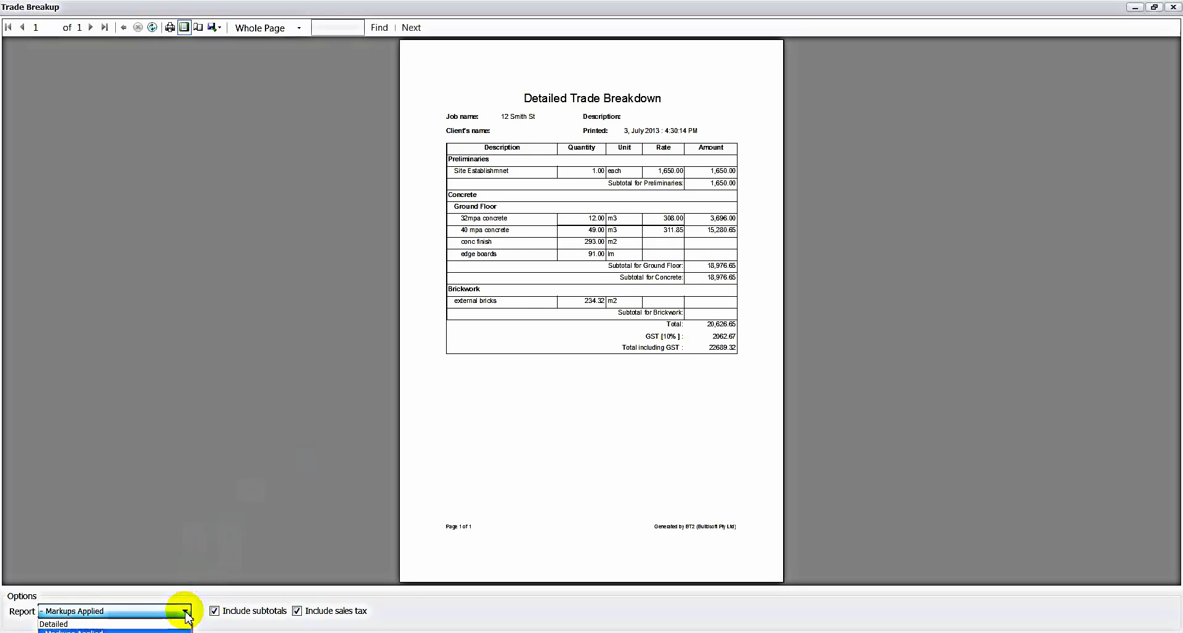
{"action": "left_click", "coordinate": [71, 632]}
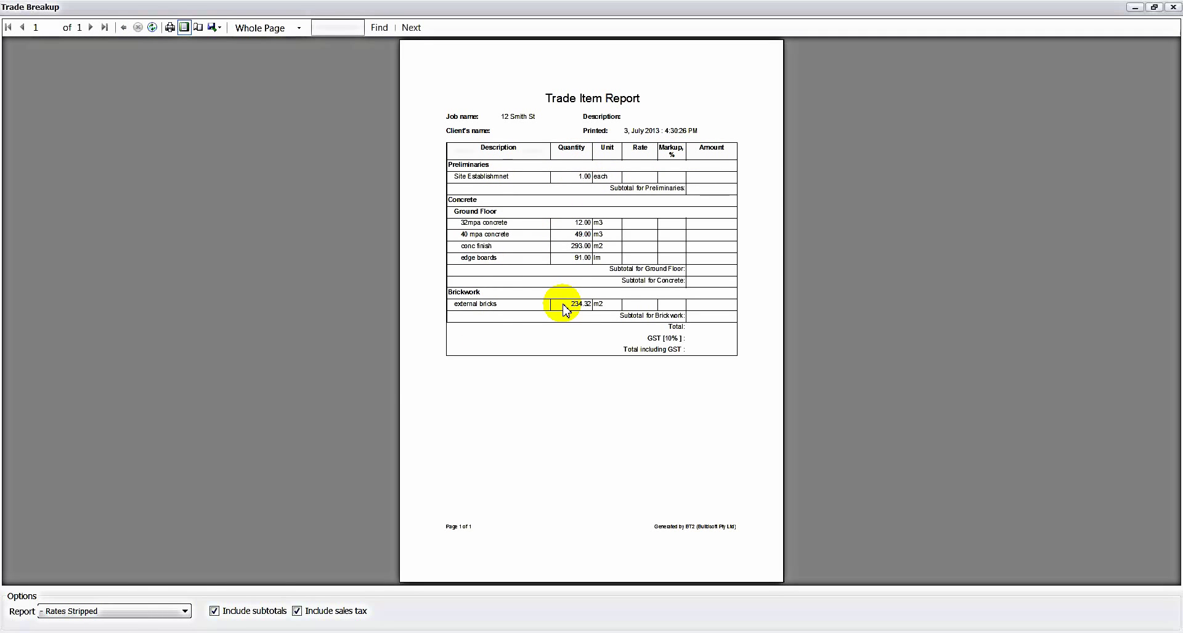
{"action": "left_click", "coordinate": [184, 611]}
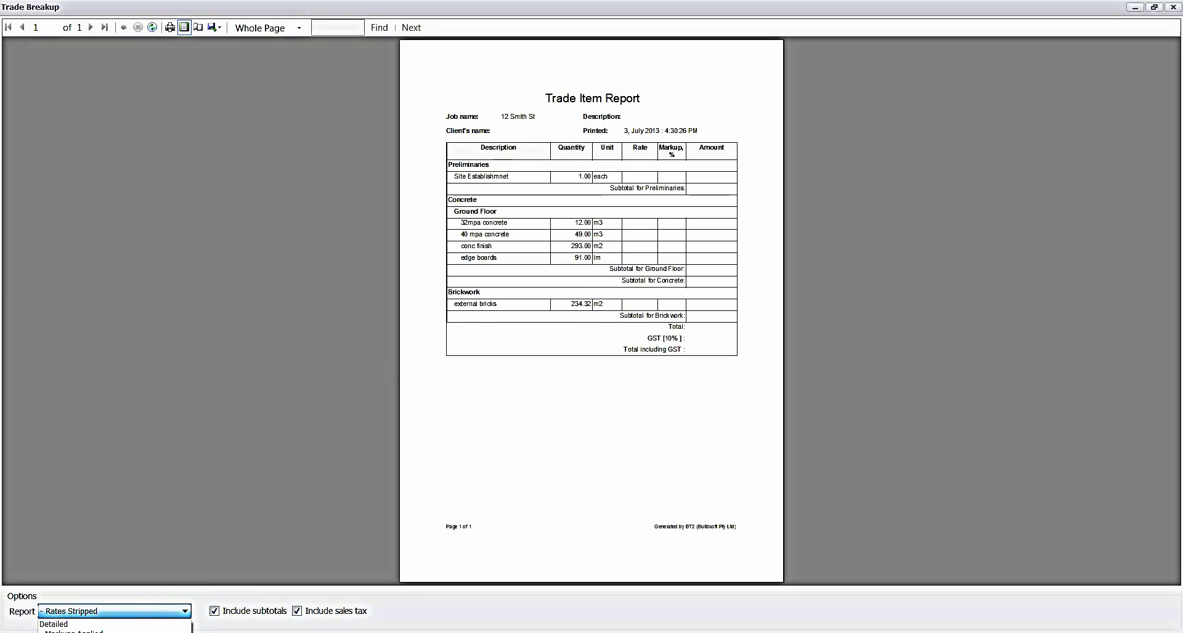
{"action": "left_click", "coordinate": [68, 632]}
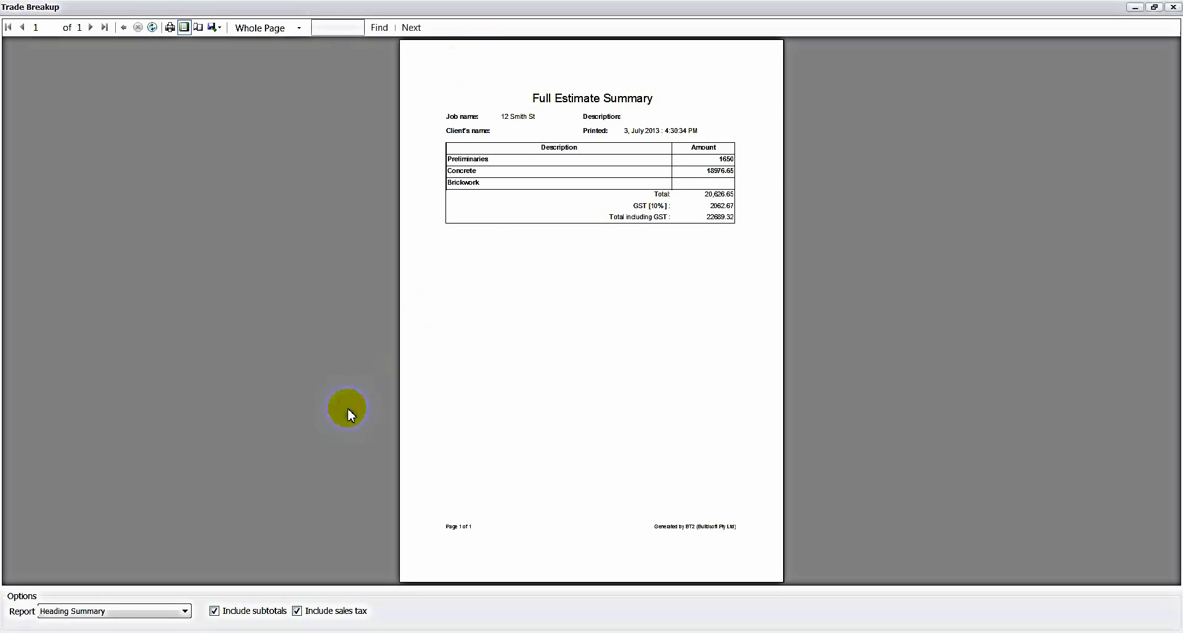
Try the report's sales tax option, look at its export formats, and close the report.
{"action": "left_click", "coordinate": [297, 611]}
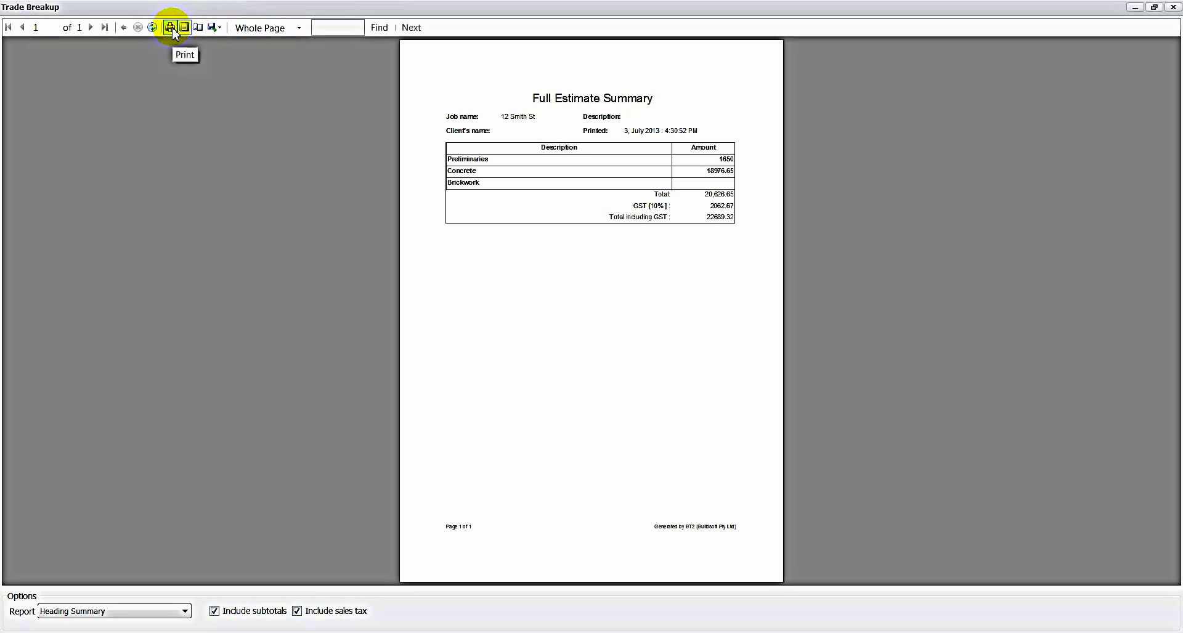
{"action": "left_click", "coordinate": [220, 31]}
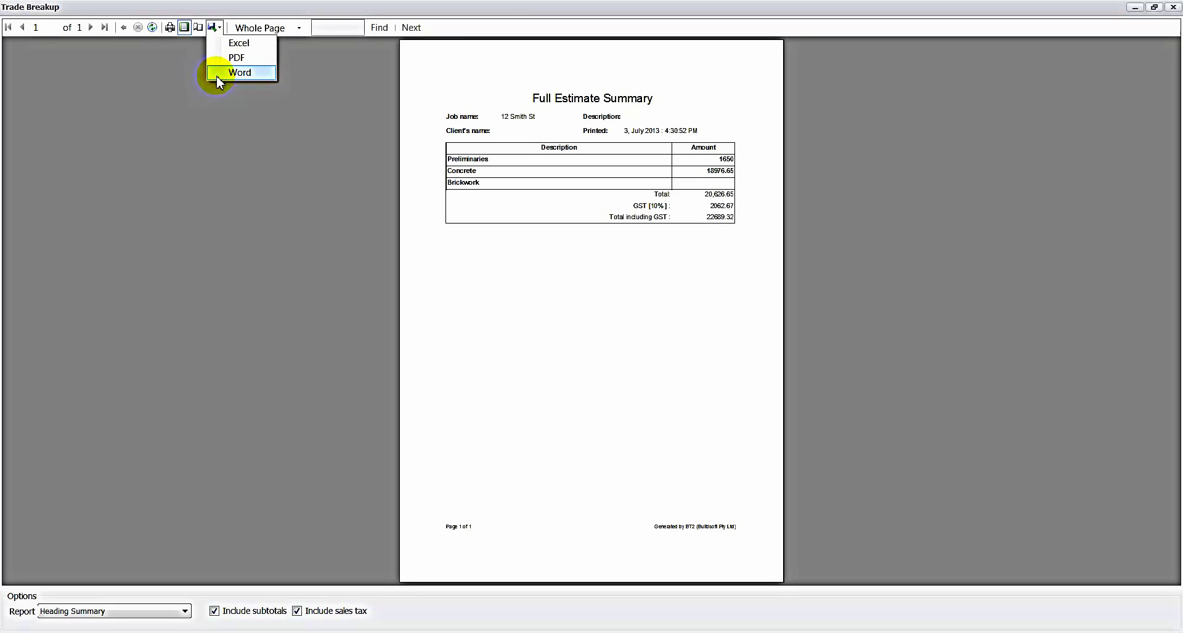
{"action": "left_click", "coordinate": [499, 6]}
{"action": "left_click", "coordinate": [1173, 7]}
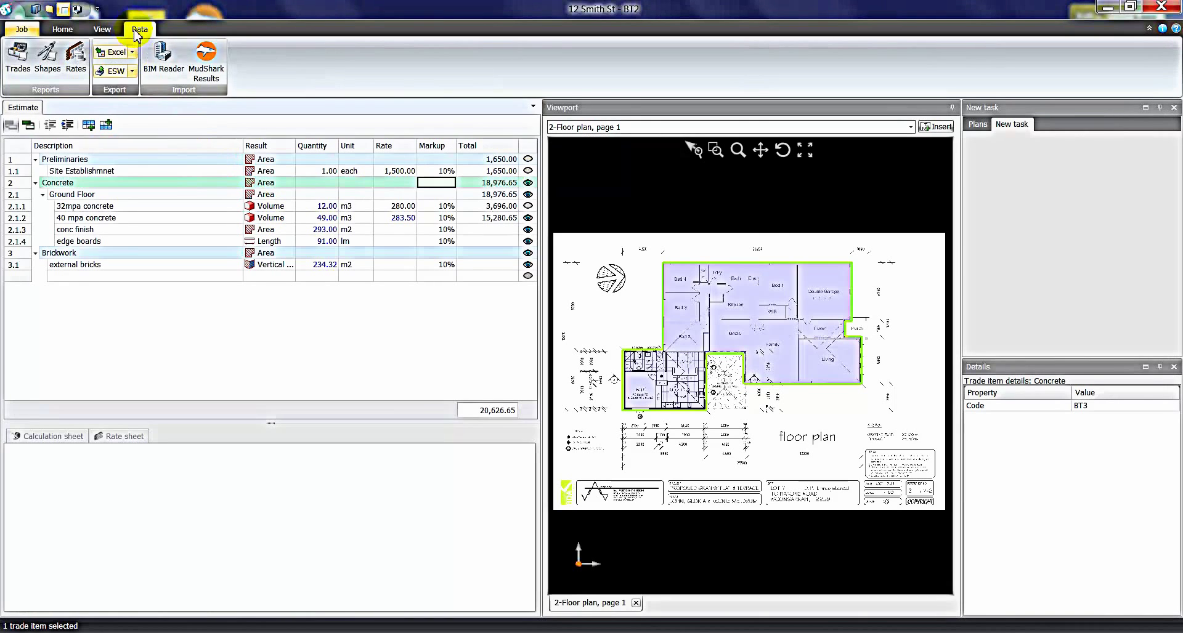